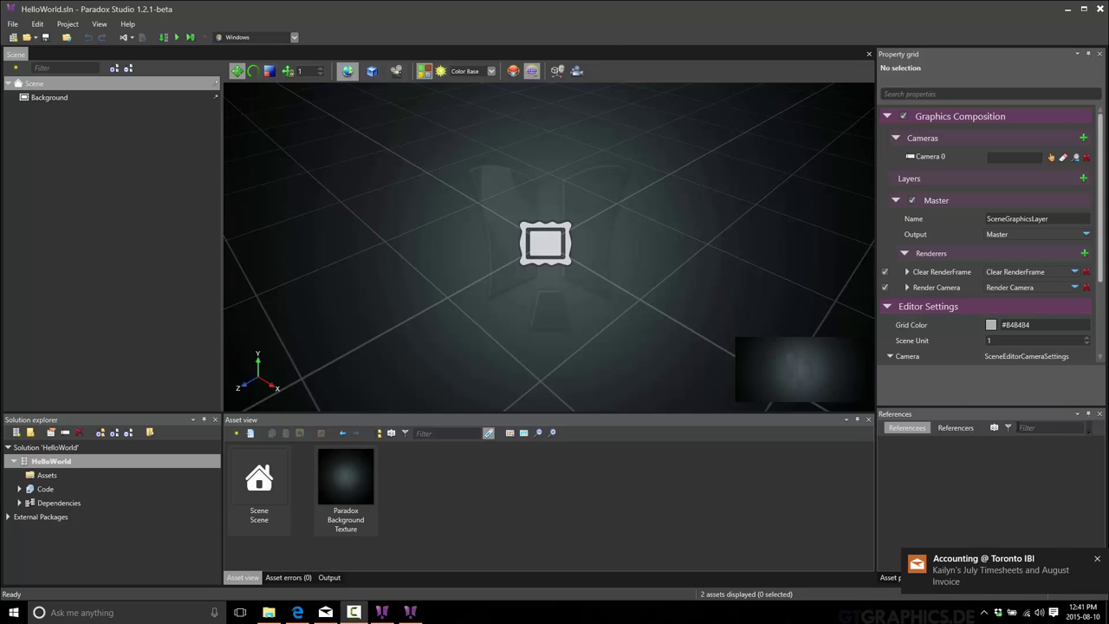
- Close the Windows mail notification toast over the lower-right panels
left_click(1096, 560)
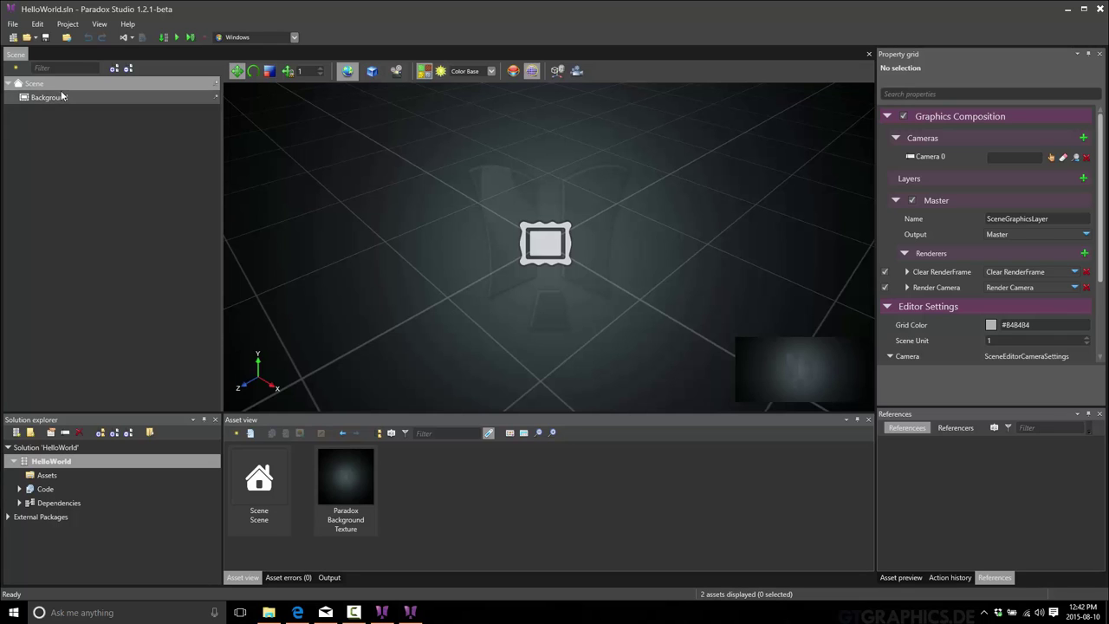
left_click(378, 613)
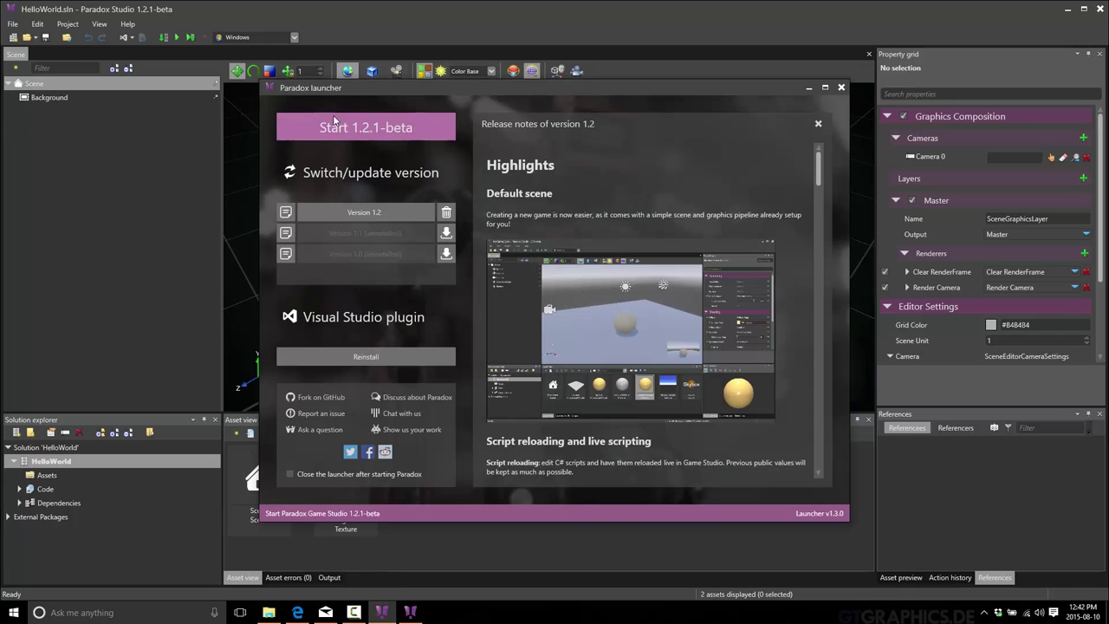
left_click(123, 246)
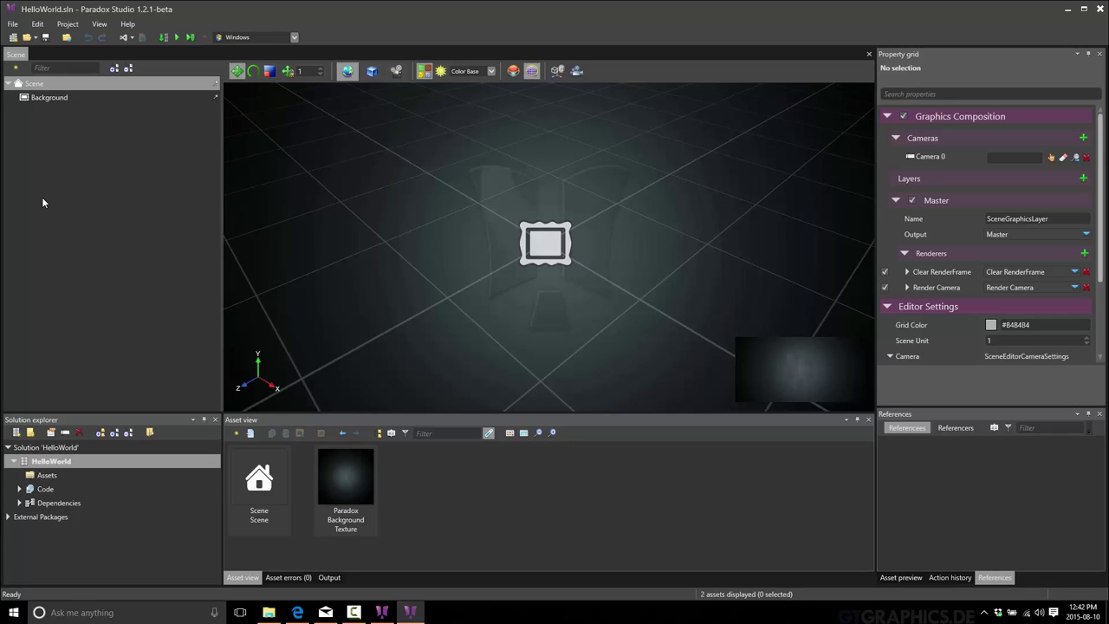
- Add an empty entity and drag it along Z to about X -0.261, Z -2.031
left_click(15, 69)
left_click(49, 83)
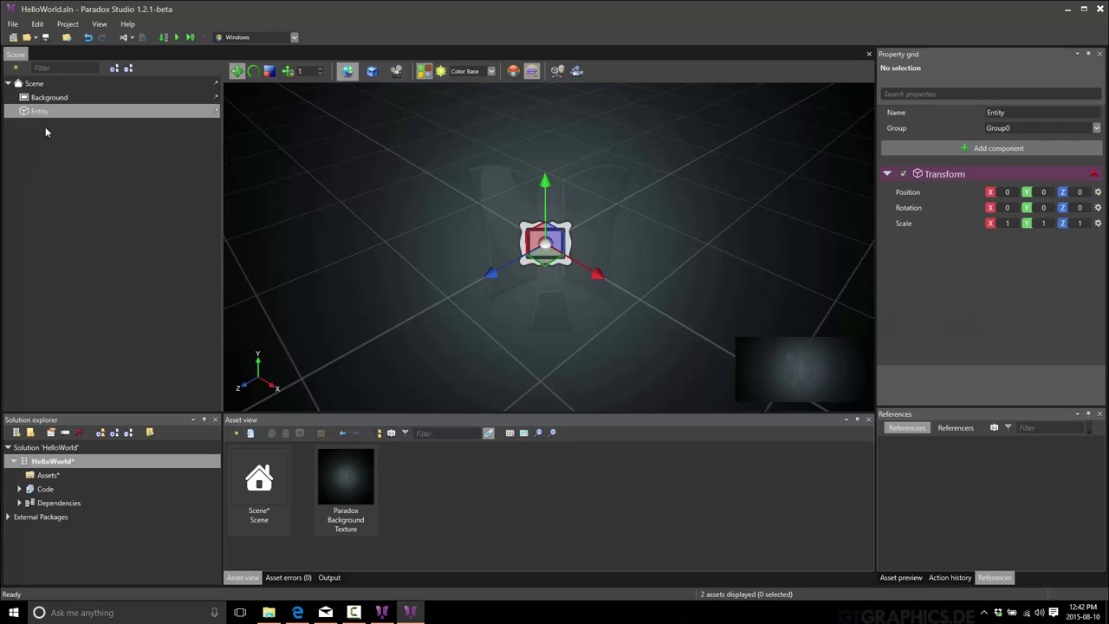
left_click_drag(492, 278, 706, 193)
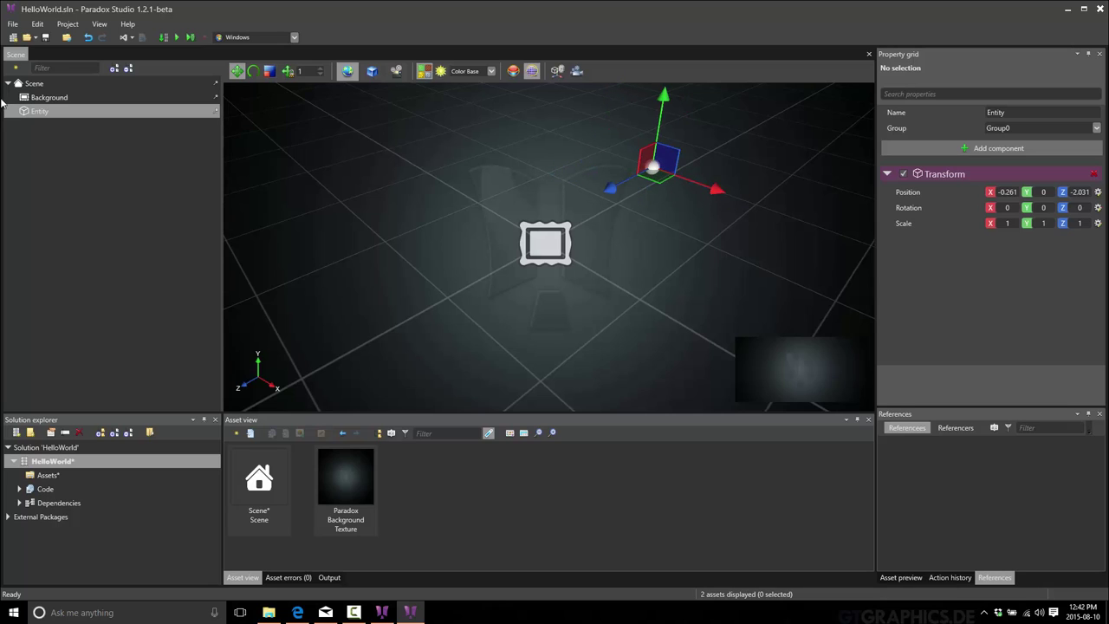
left_click(16, 68)
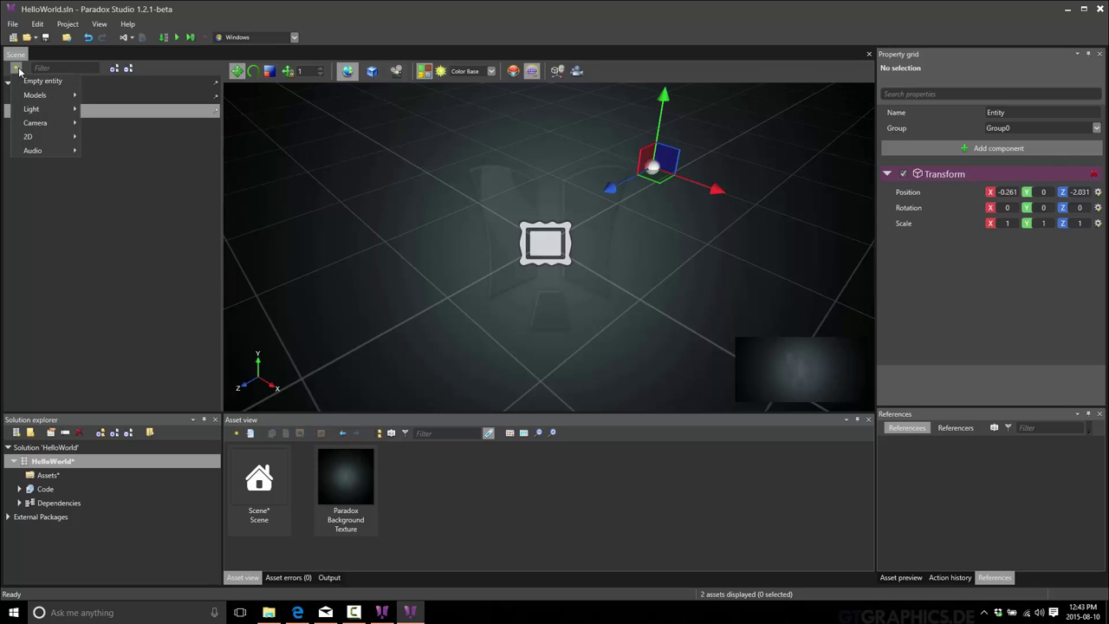
mouse_move(48, 100)
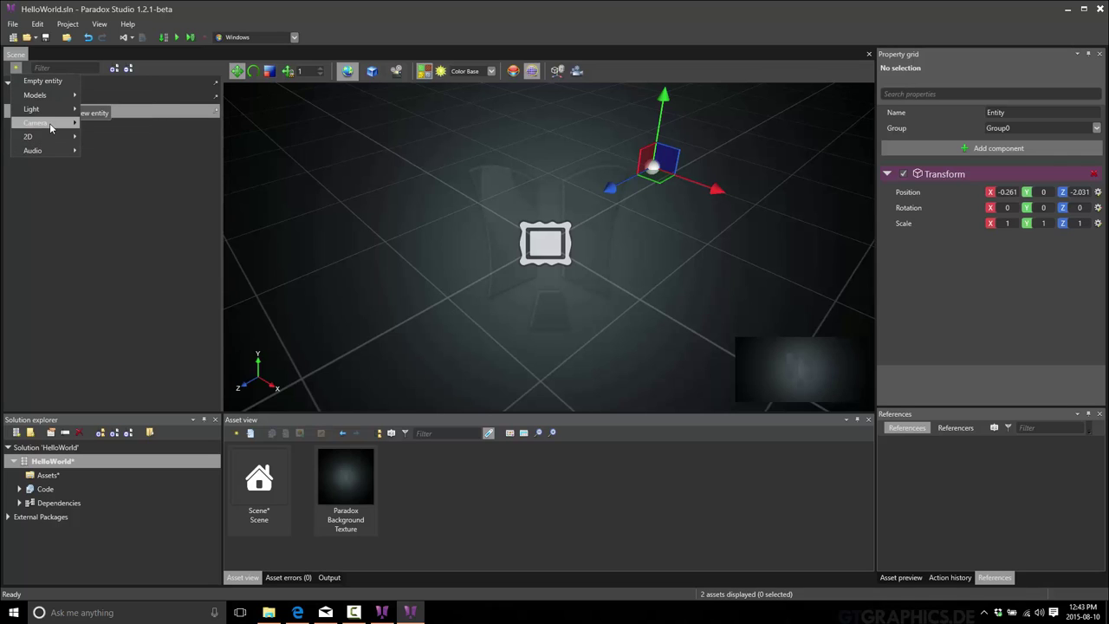
mouse_move(50, 139)
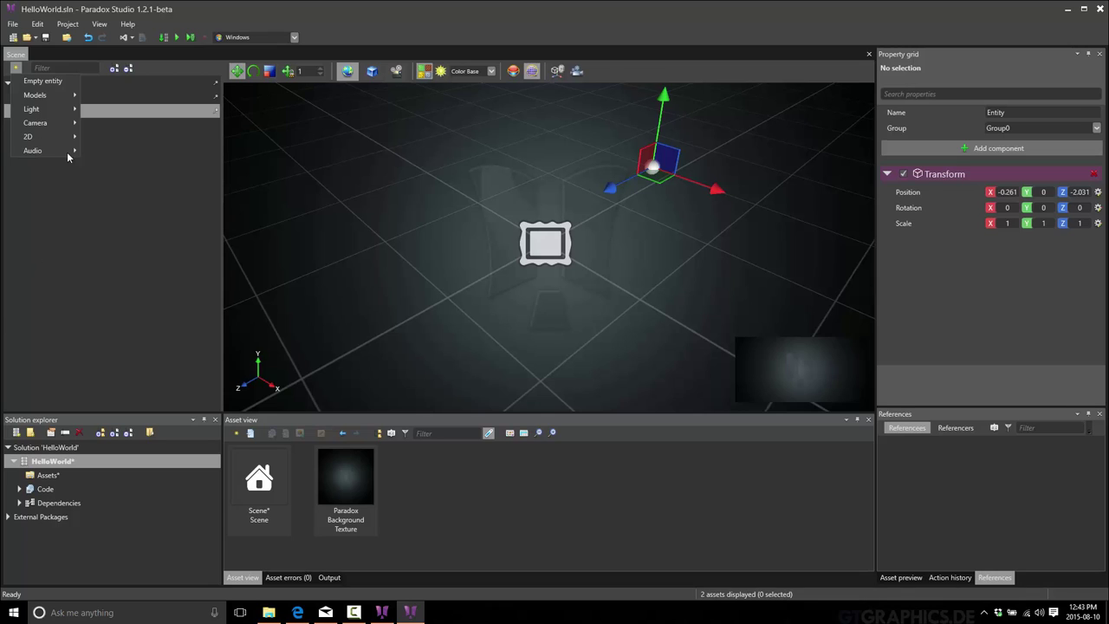
left_click(102, 276)
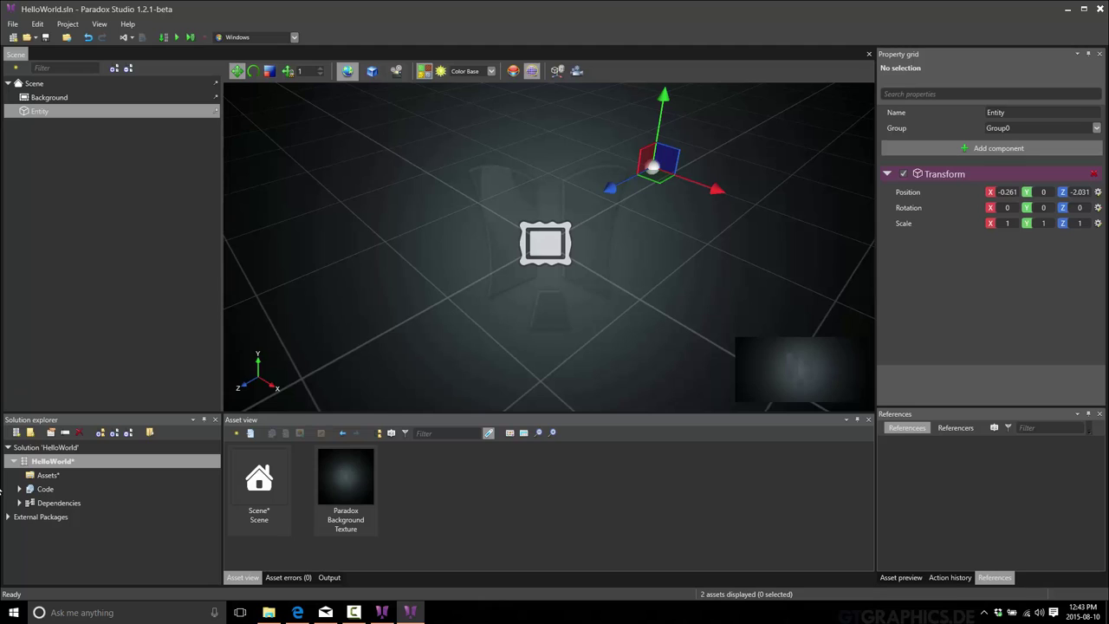
- Expand Dependencies, External Packages and Paradox > Assets, then select the project's Assets folder
double_click(80, 500)
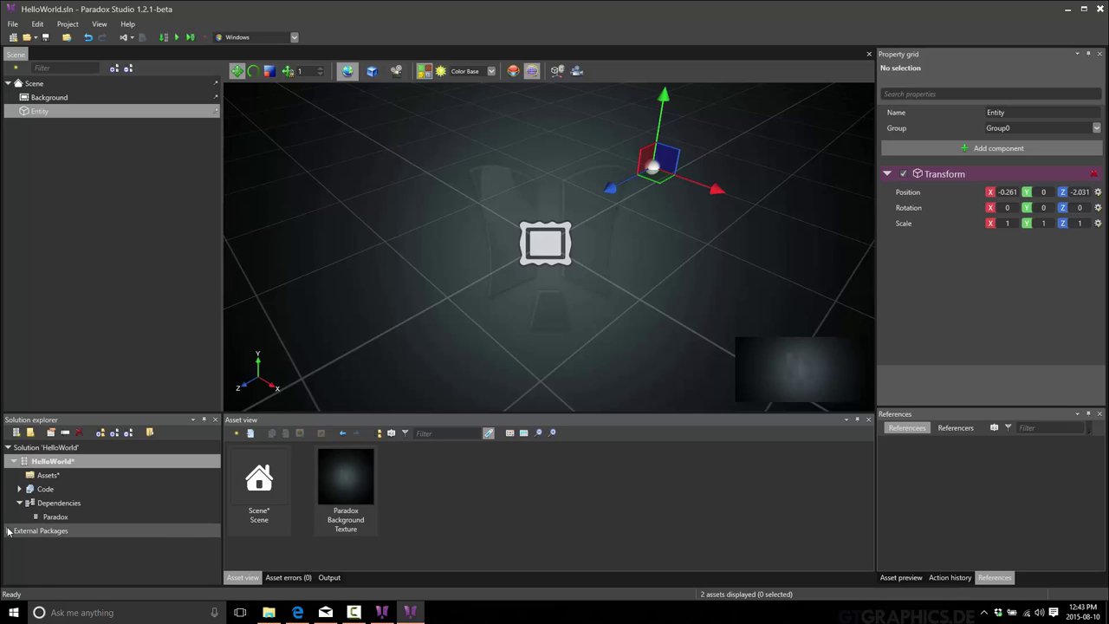
double_click(85, 531)
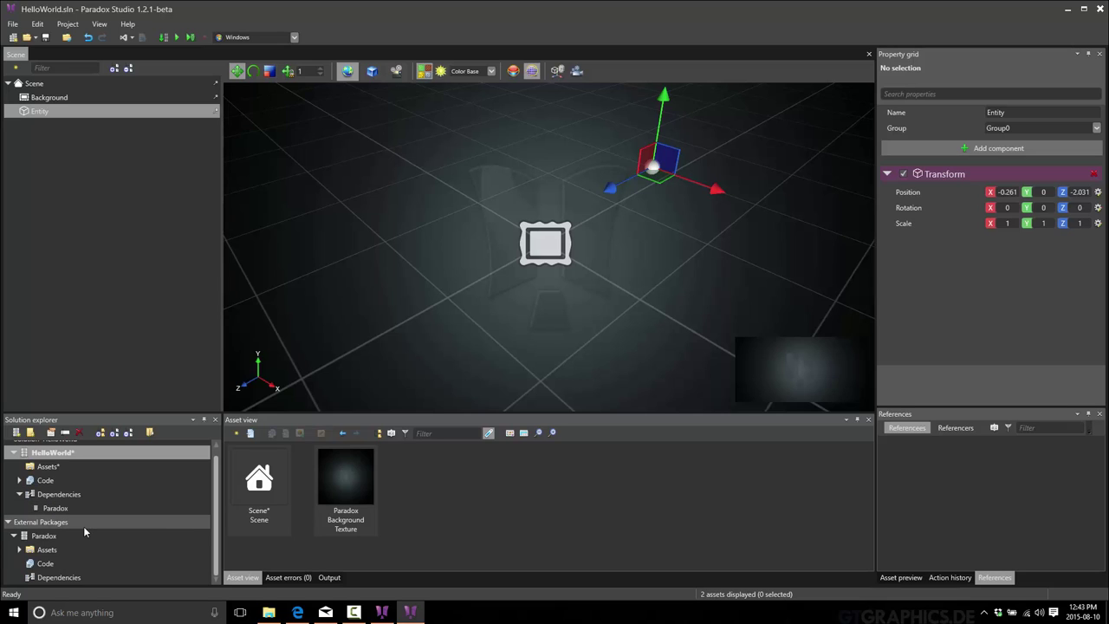
left_click(19, 549)
scroll(35, 572, "down", 1)
scroll(36, 572, "down", 4)
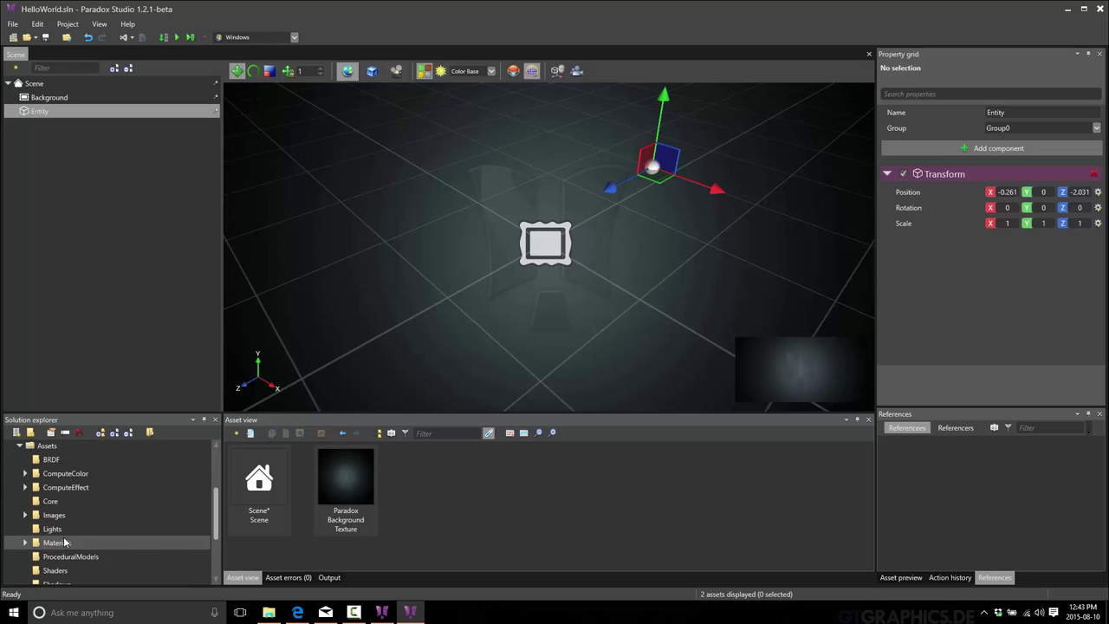
scroll(86, 538, "up", 6)
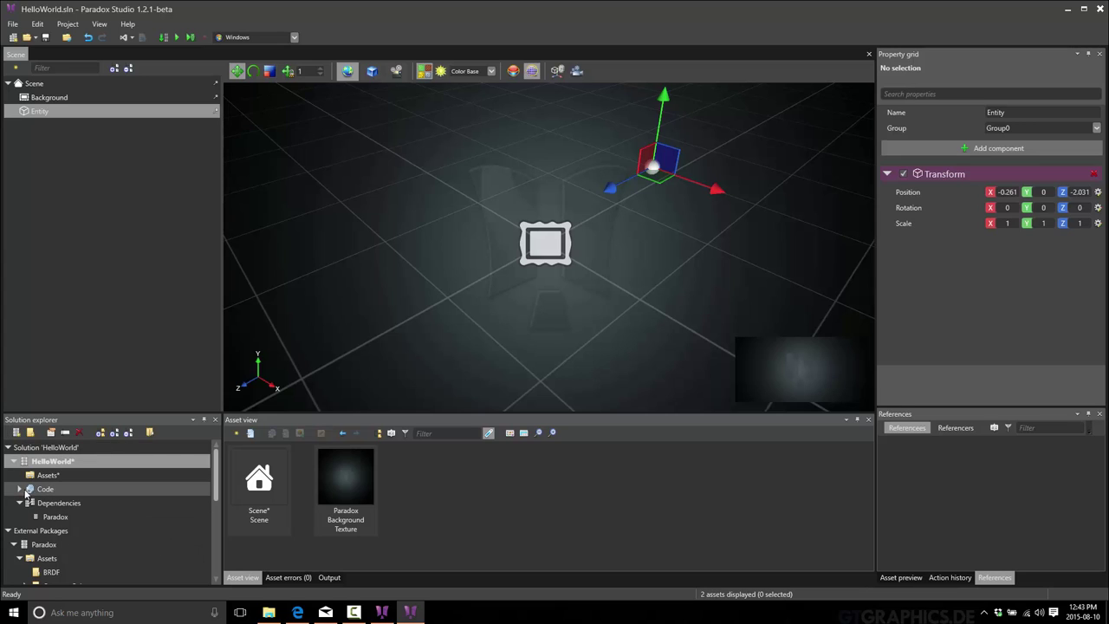
left_click(64, 476)
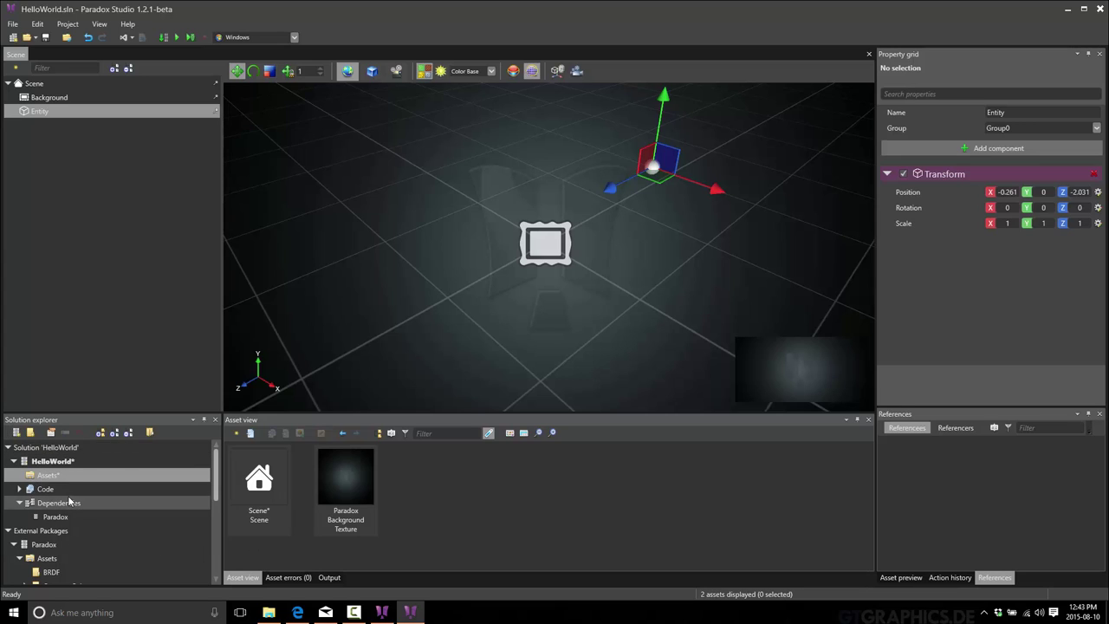
- Show the Assets folder's context menu and Create submenu, dismiss it, then reopen it
right_click(46, 476)
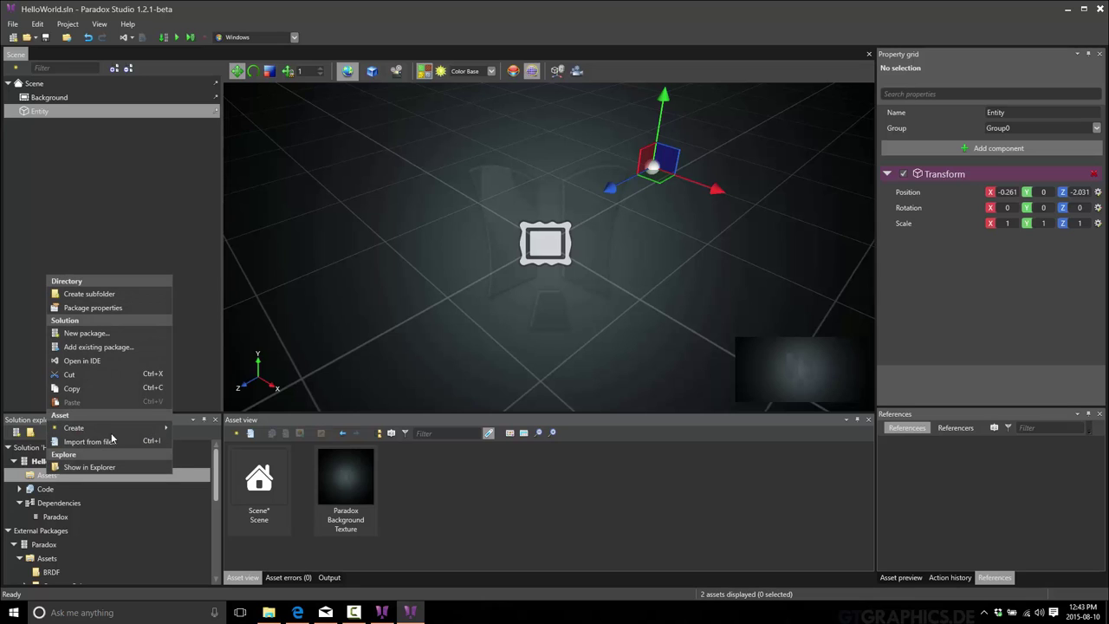
mouse_move(113, 428)
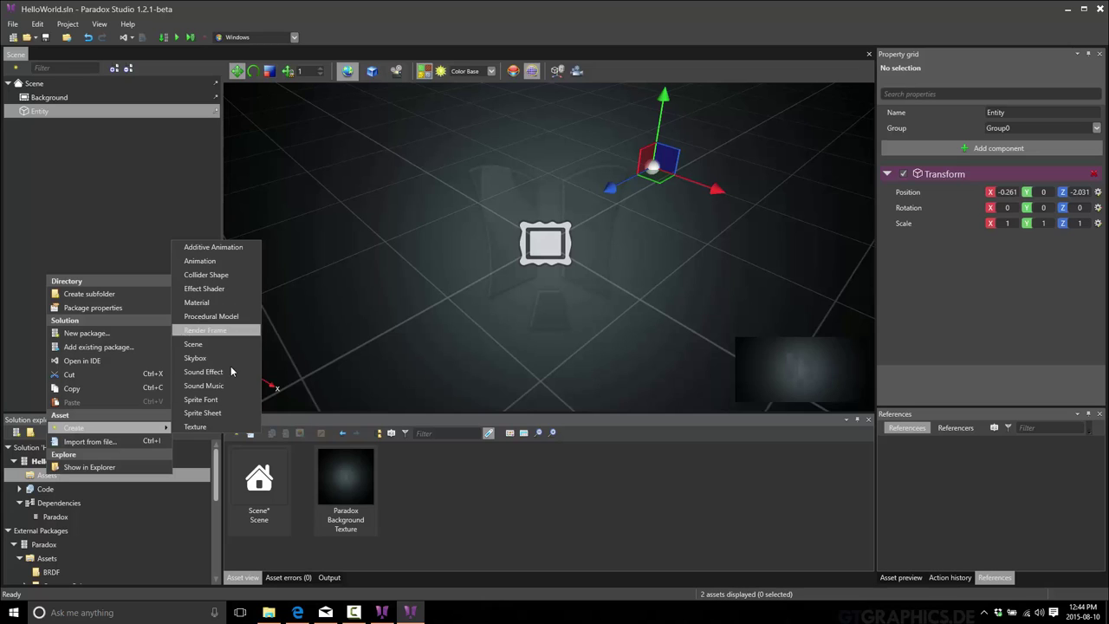
key("Escape")
key("Escape")
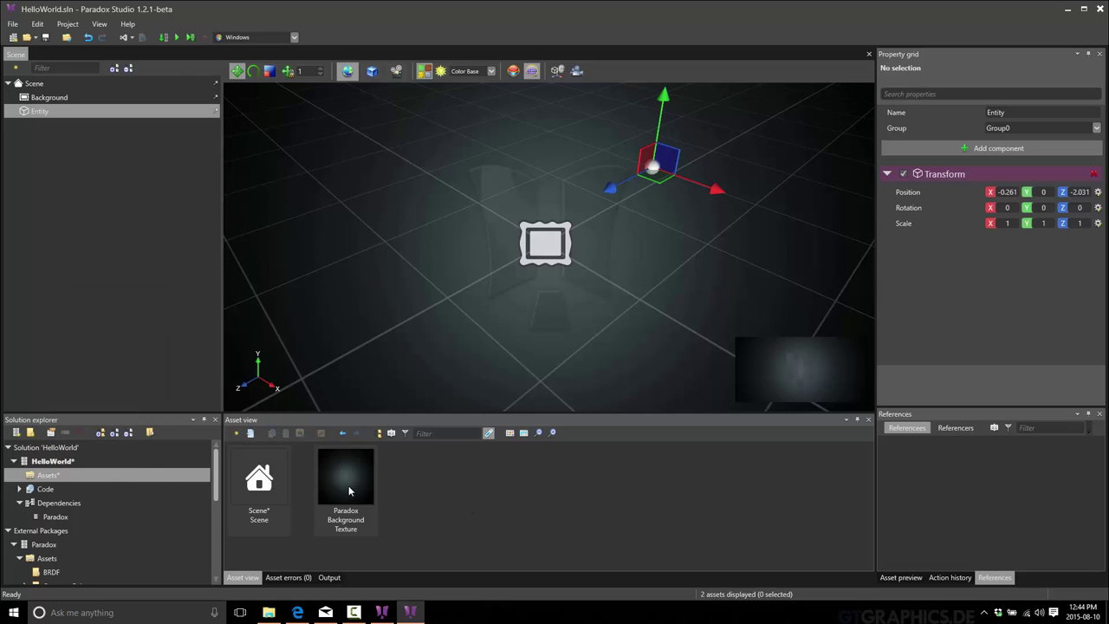
right_click(44, 475)
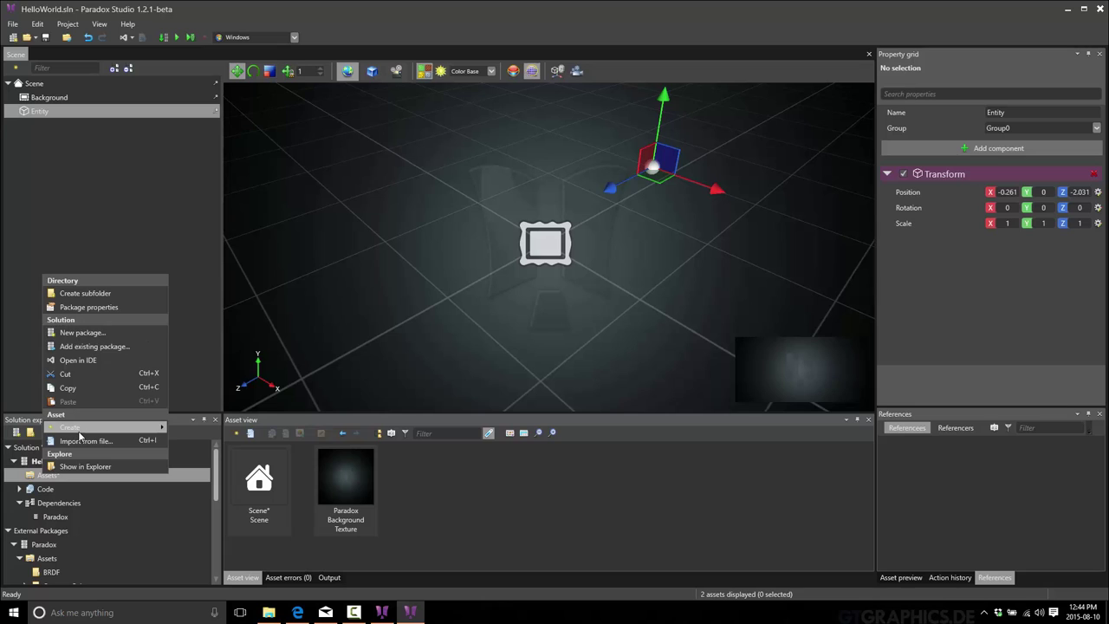
- Create a blank Texture asset, delete it, then inspect the Scene and Paradox Background Texture assets
left_click(189, 426)
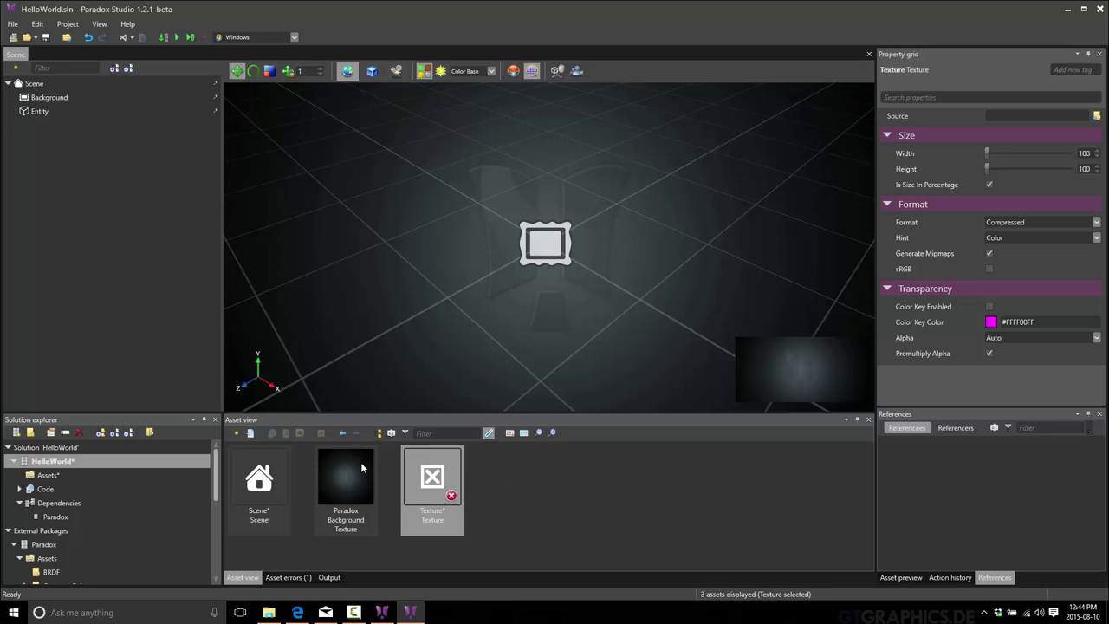
right_click(440, 477)
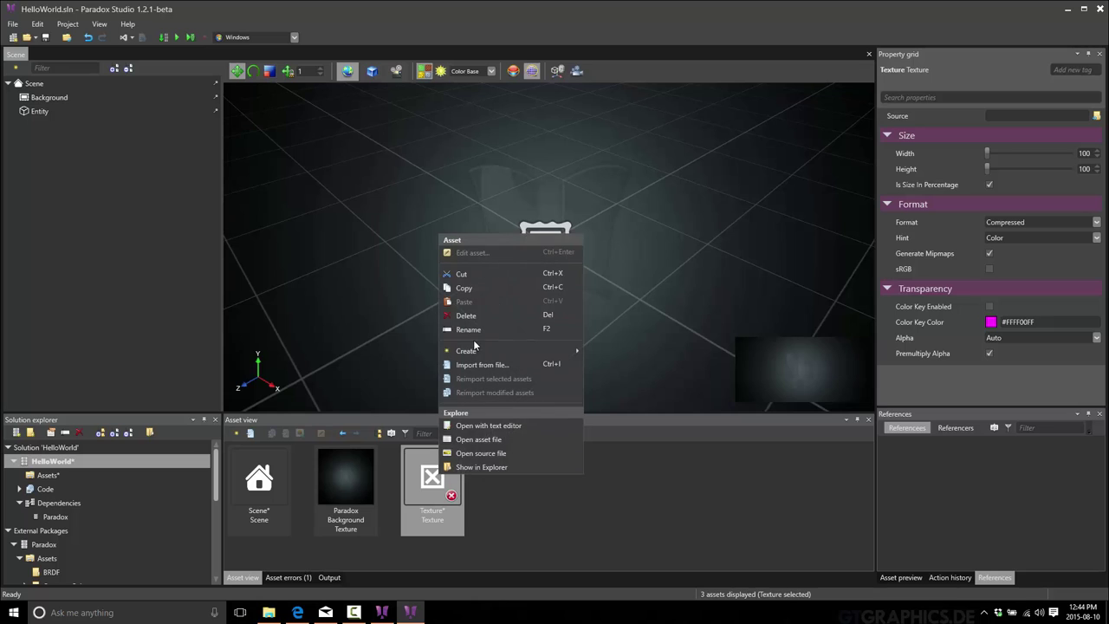
left_click(481, 317)
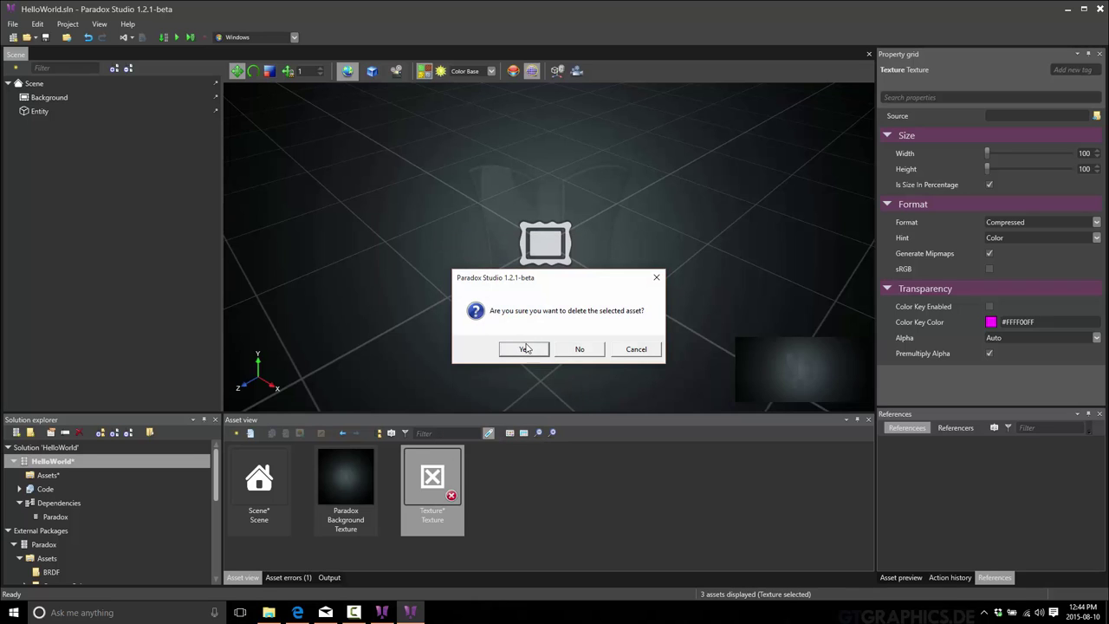
left_click(524, 349)
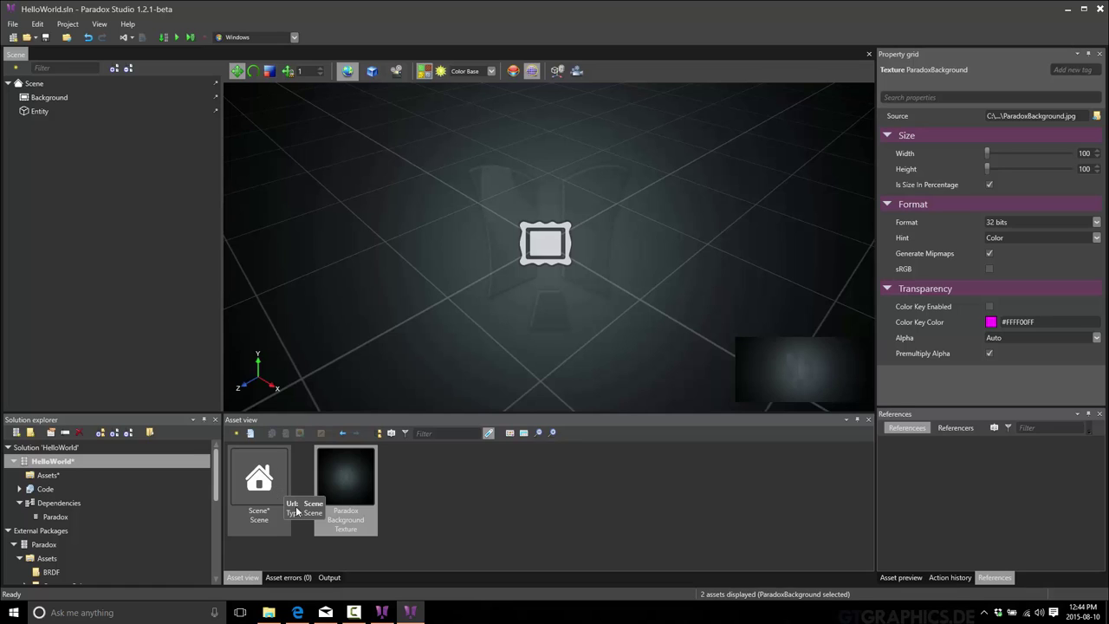
left_click(263, 472)
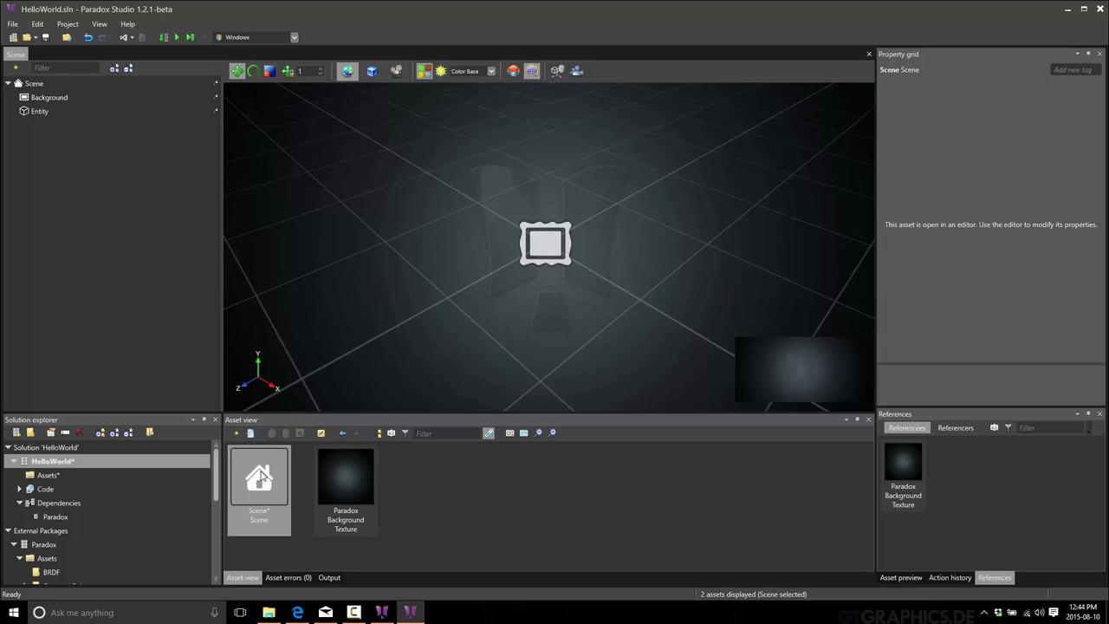
left_click(358, 512)
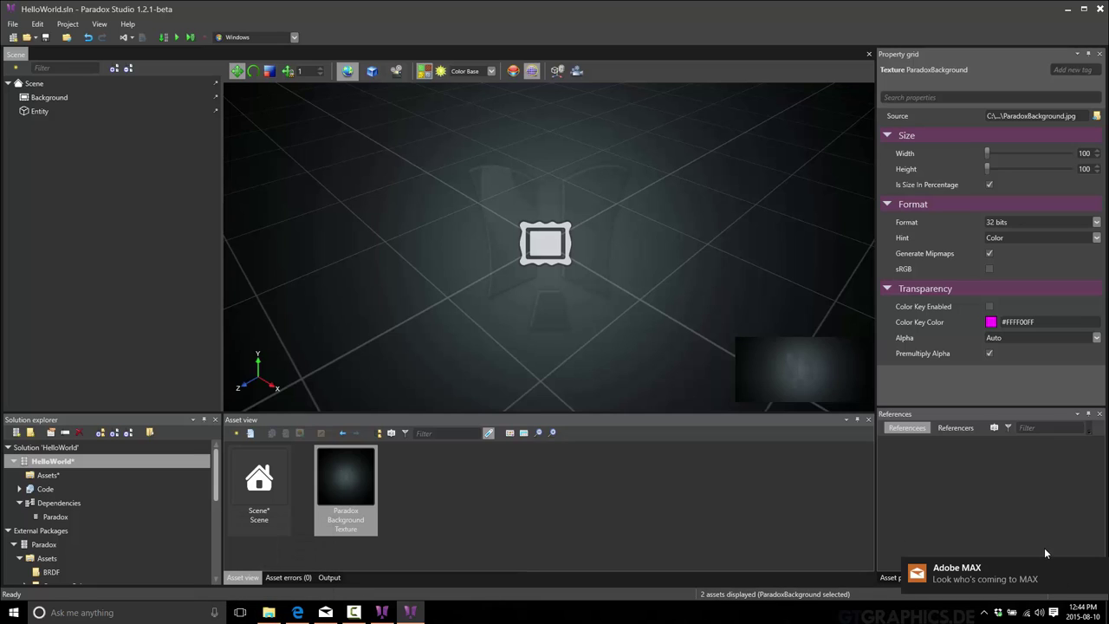
- Close the Mail app and return to Paradox Studio without creating another asset
right_click(324, 606)
left_click(321, 587)
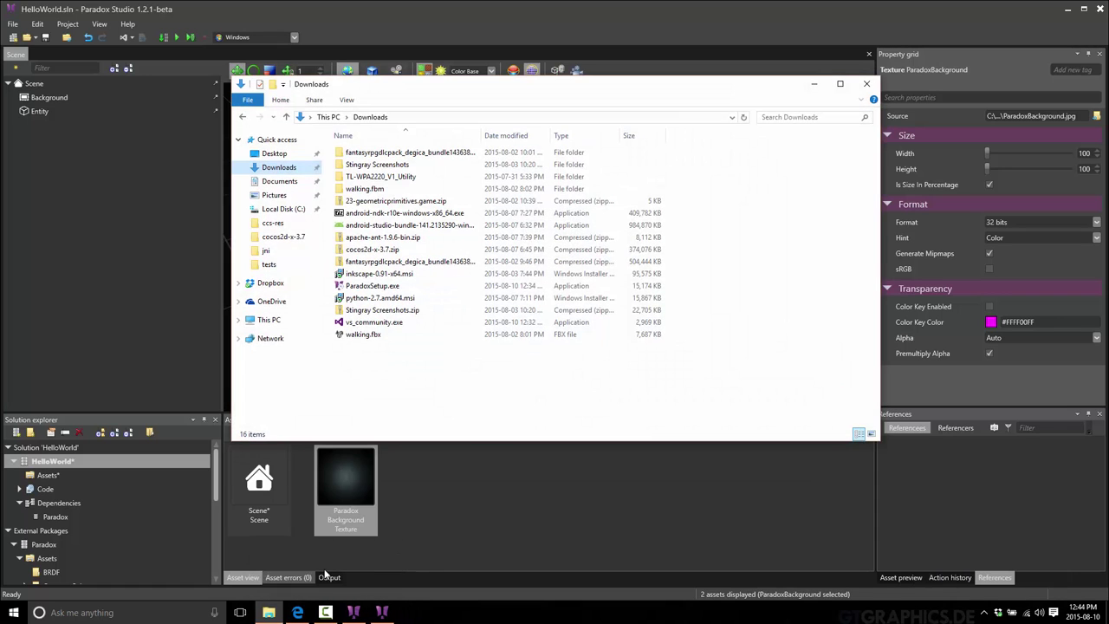
left_click(558, 485)
right_click(558, 485)
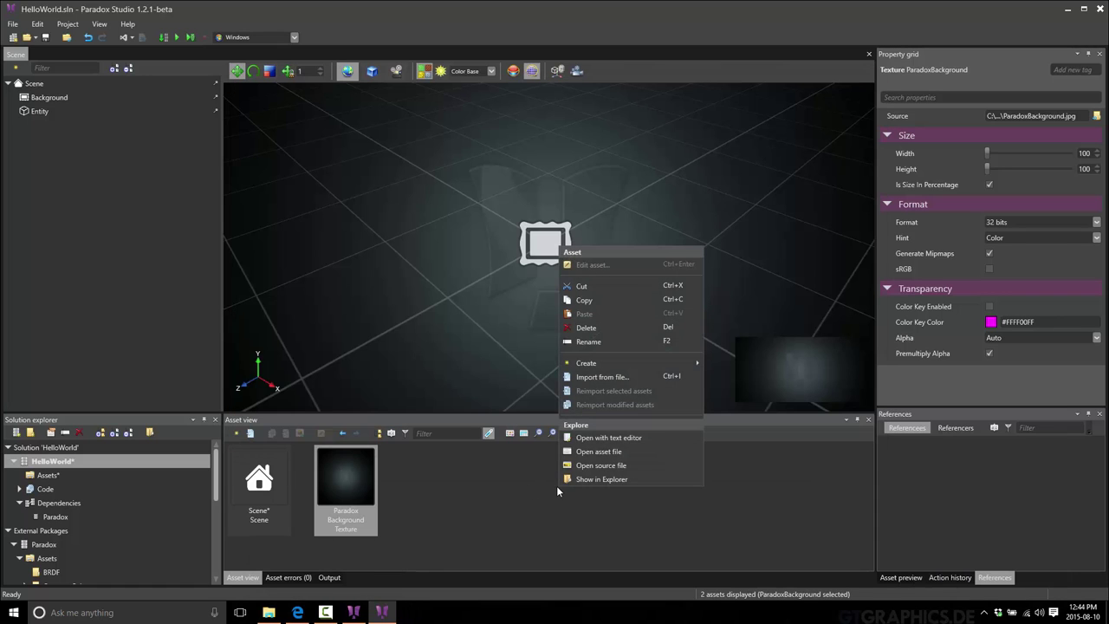
left_click(236, 433)
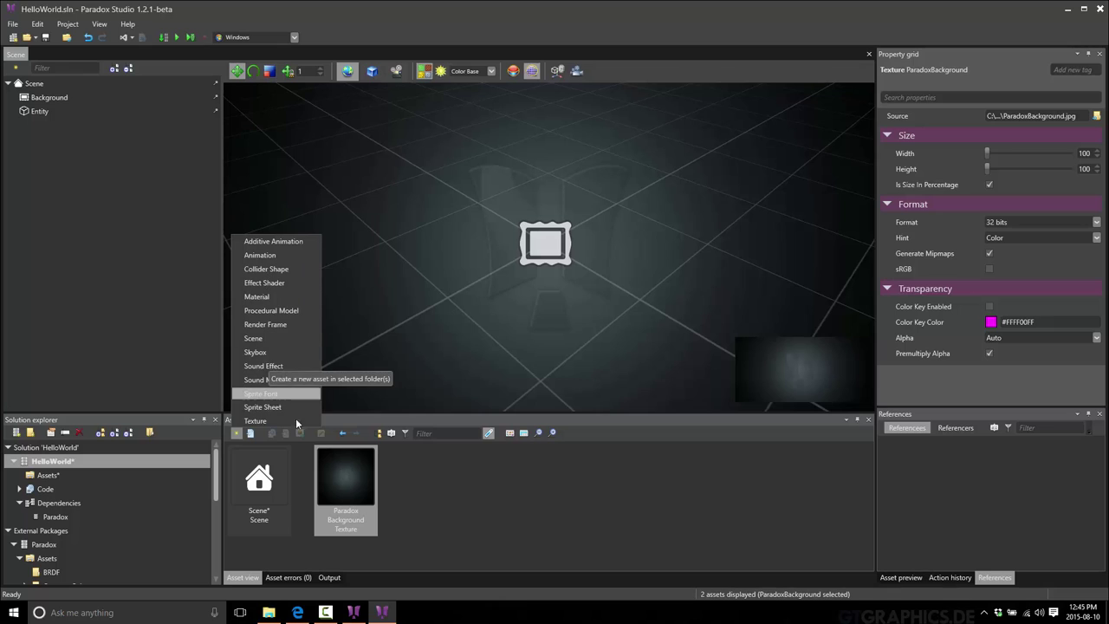
left_click(468, 505)
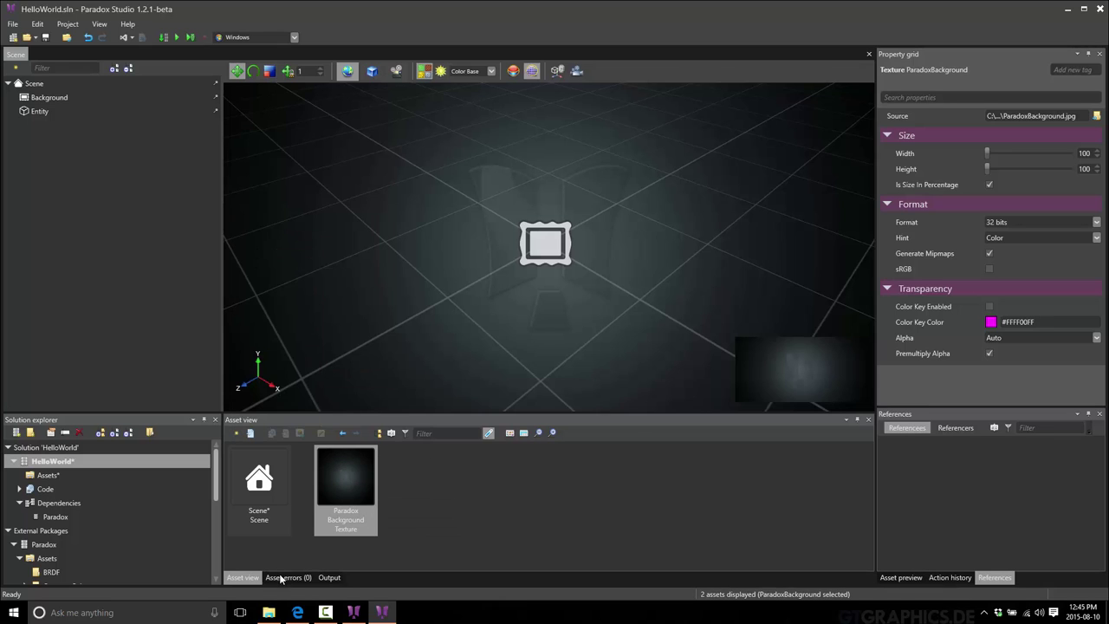
- Drag walking.fbx from the Downloads folder into Paradox Studio's Asset view
left_click(268, 611)
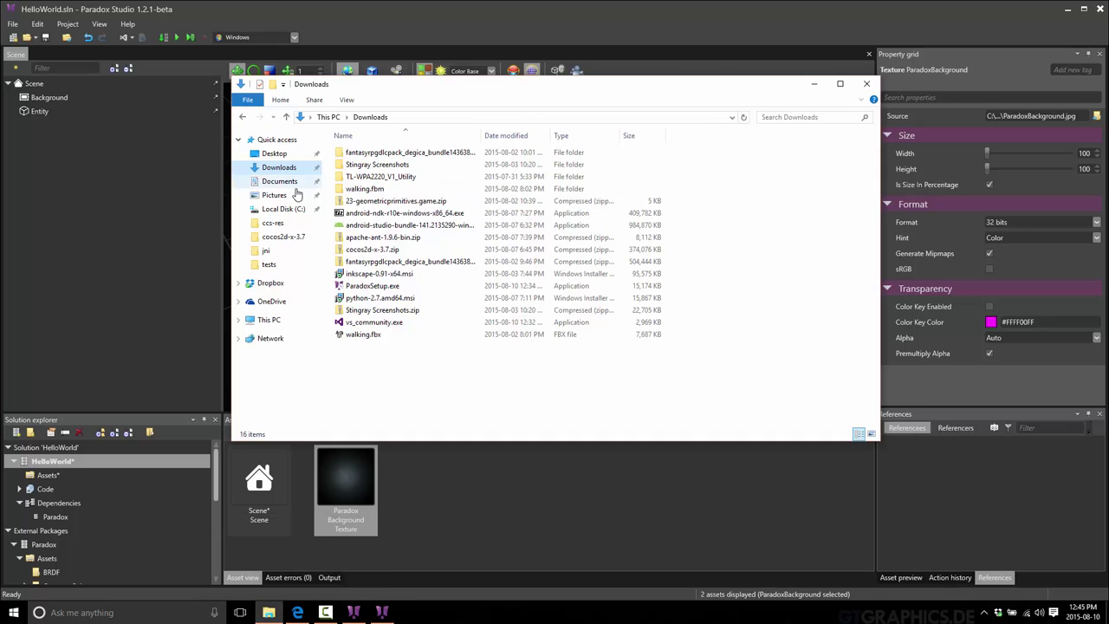
left_click(355, 336)
left_click_drag(356, 338, 381, 352)
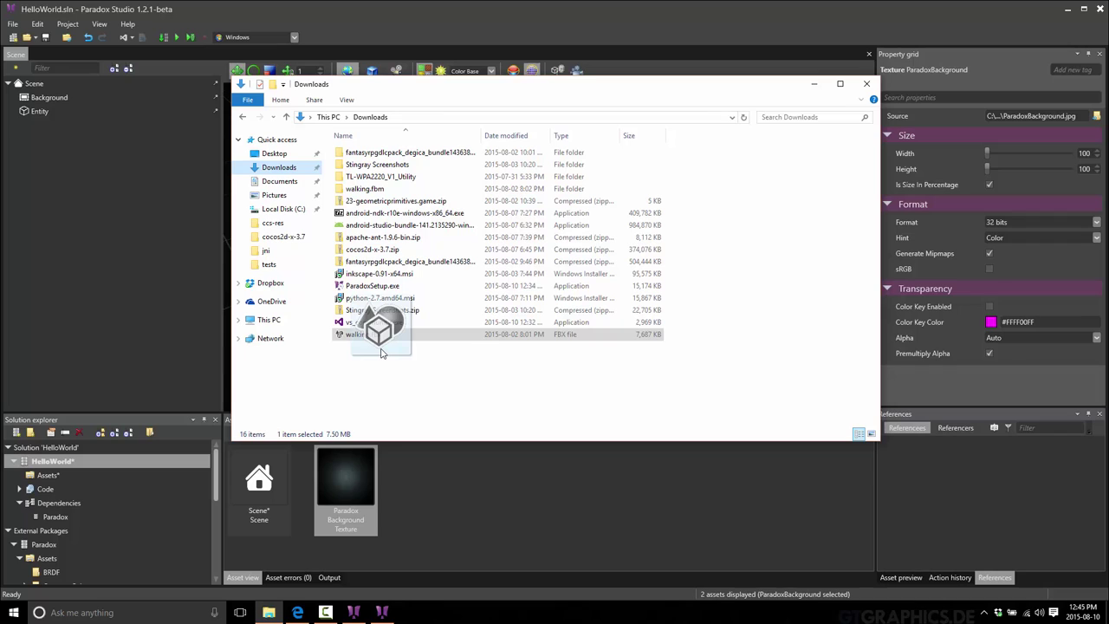
left_click_drag(381, 352, 471, 529)
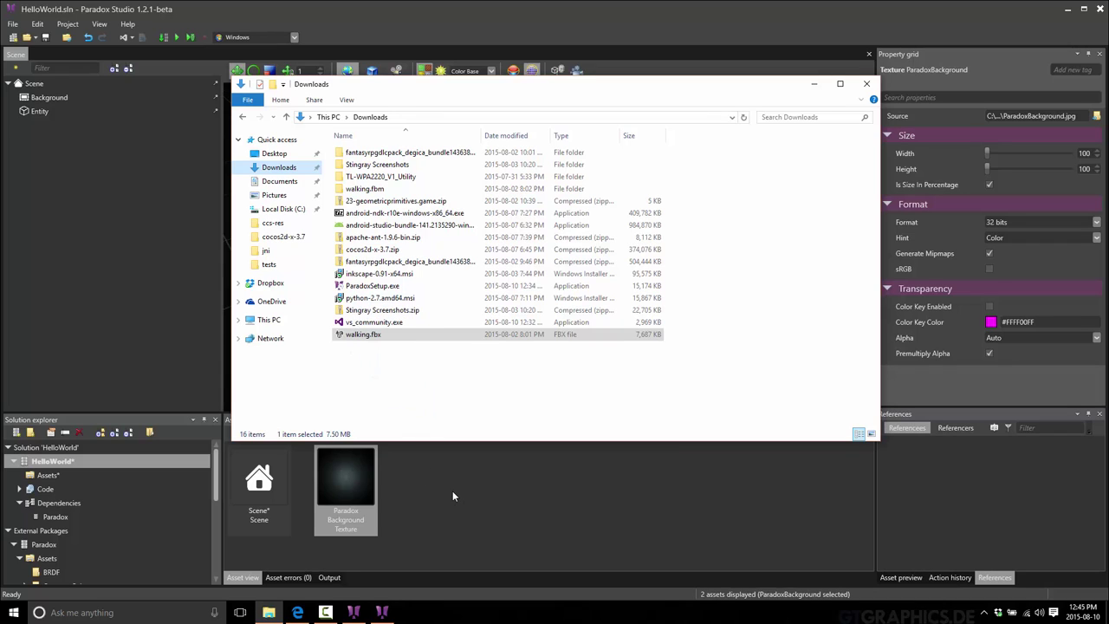
- Import walking.fbx's 17 items after reviewing its walking Animation and walking Model
left_click(570, 504)
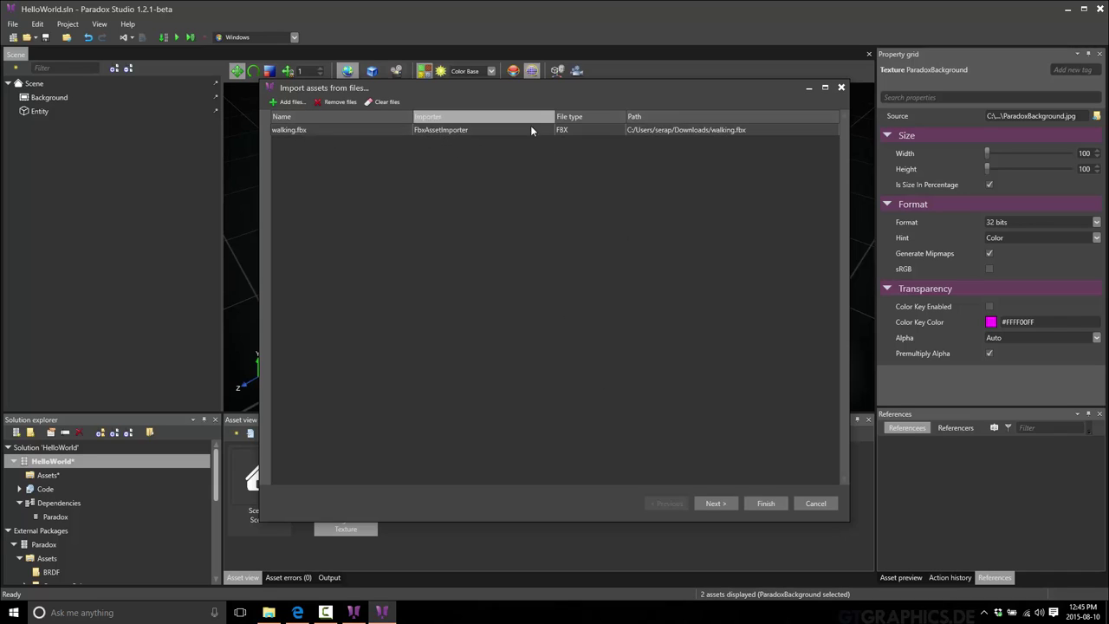
left_click(709, 503)
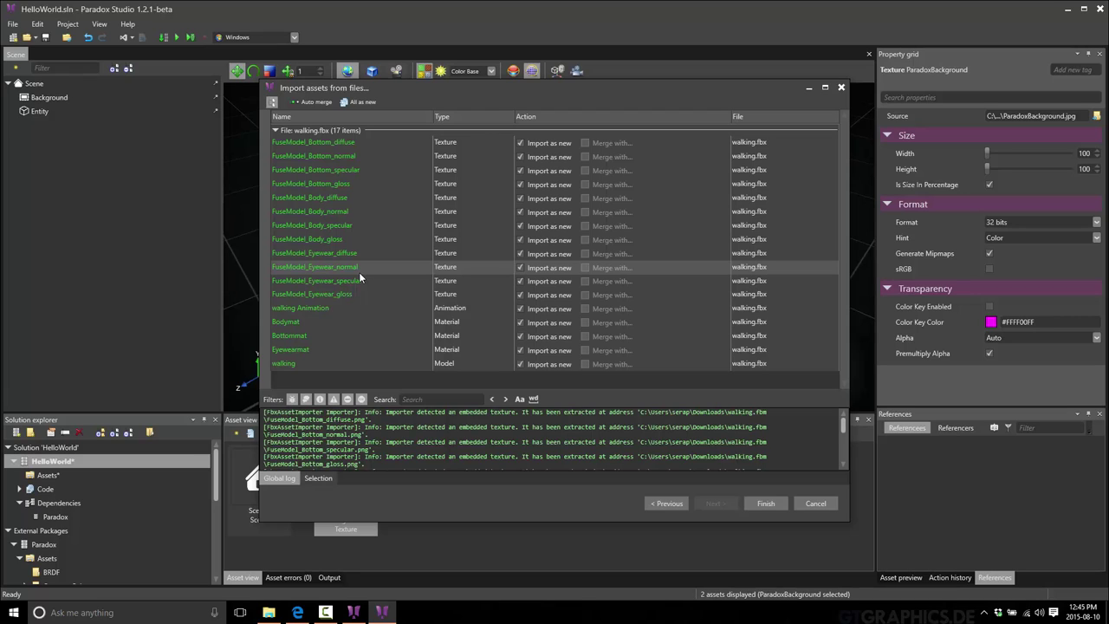
left_click(299, 310)
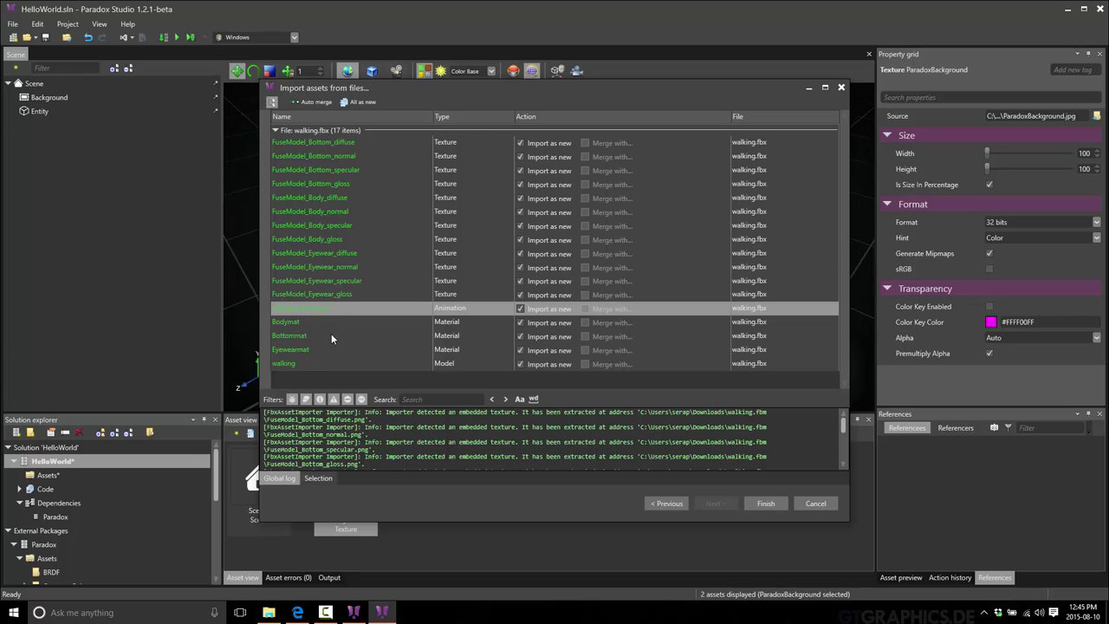
left_click(451, 363)
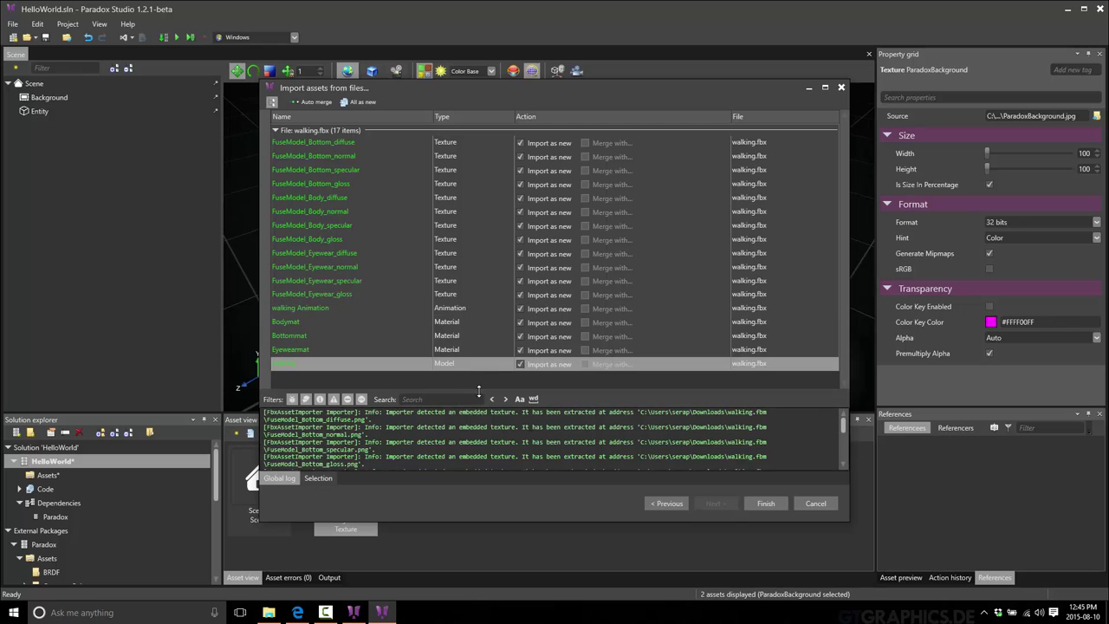
left_click(765, 504)
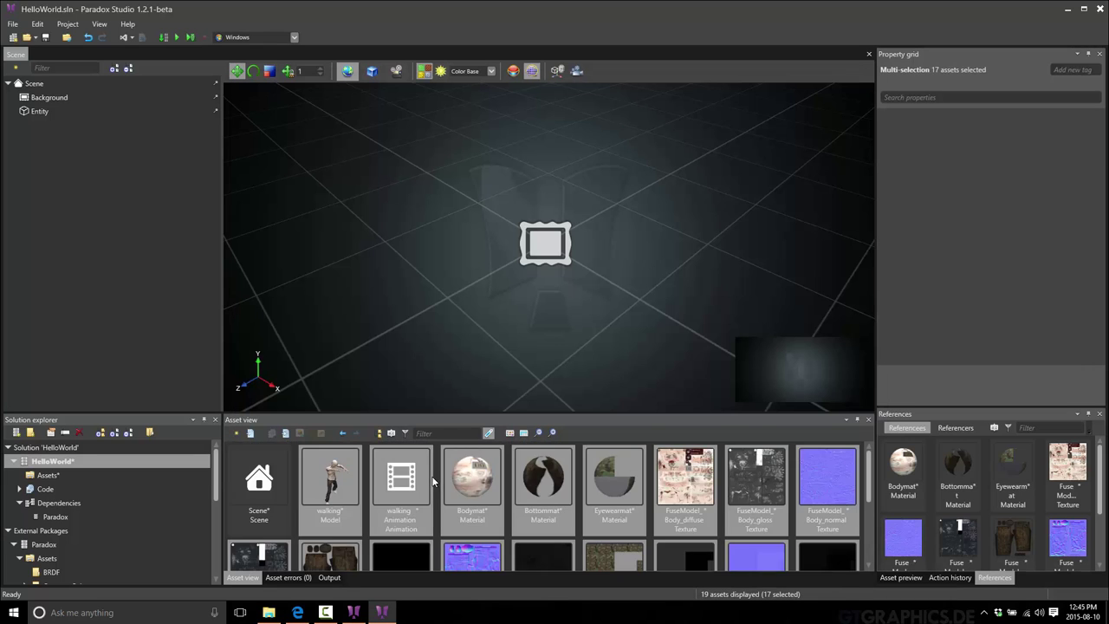
- Drop the walking Model asset into the scene, creating a walking entity at X 0.341, Z -0.771
scroll(482, 546, "down", 3)
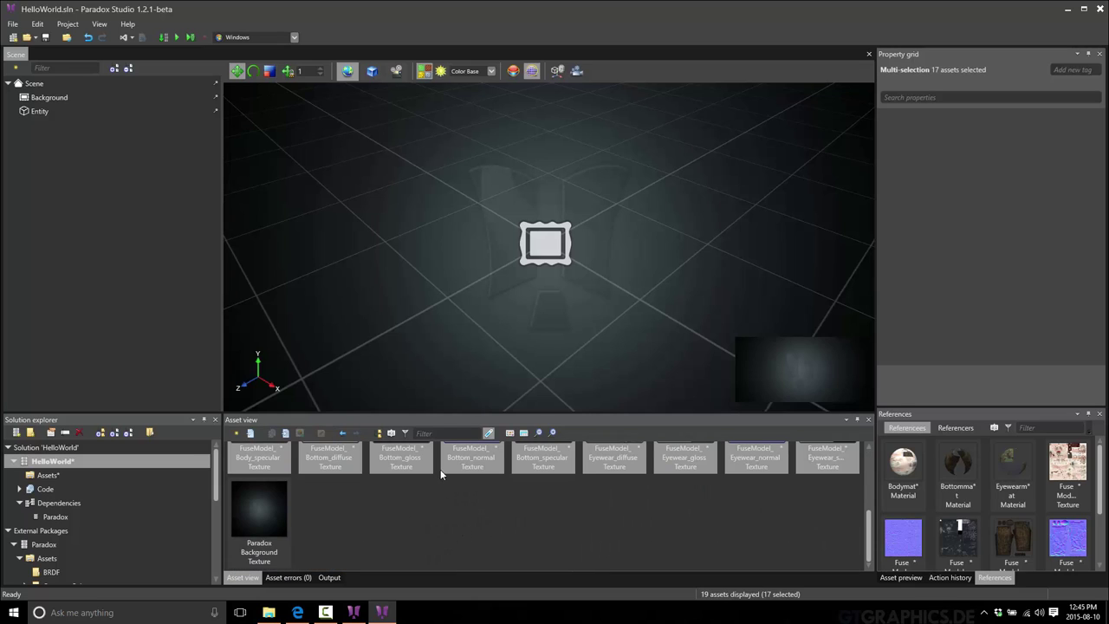
scroll(432, 502, "up", 1)
left_click(430, 515)
scroll(439, 522, "up", 1)
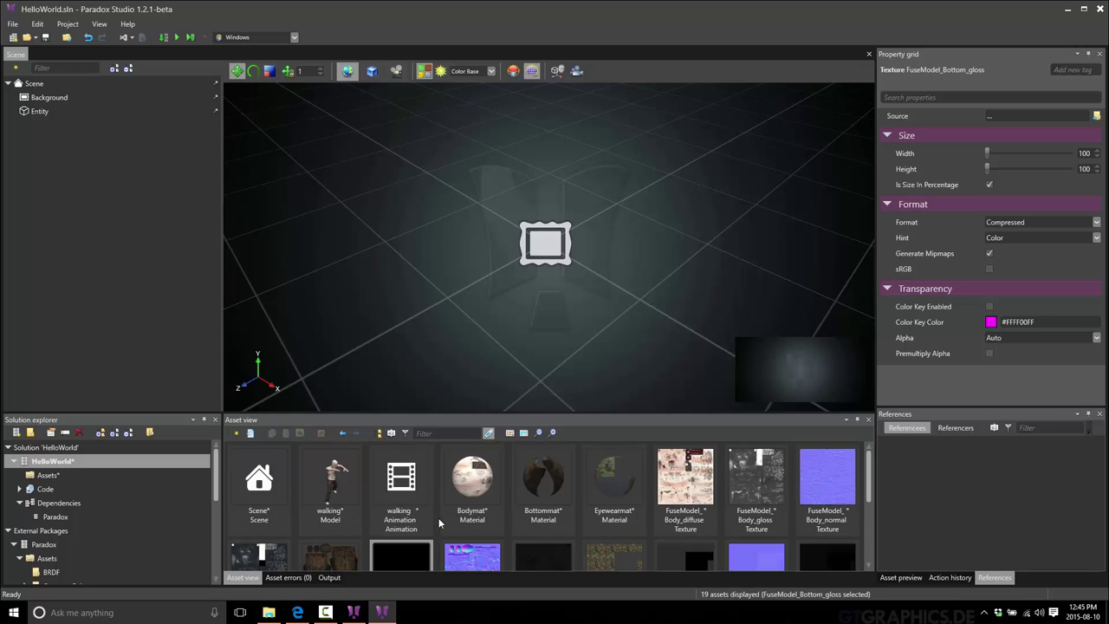
left_click(349, 494)
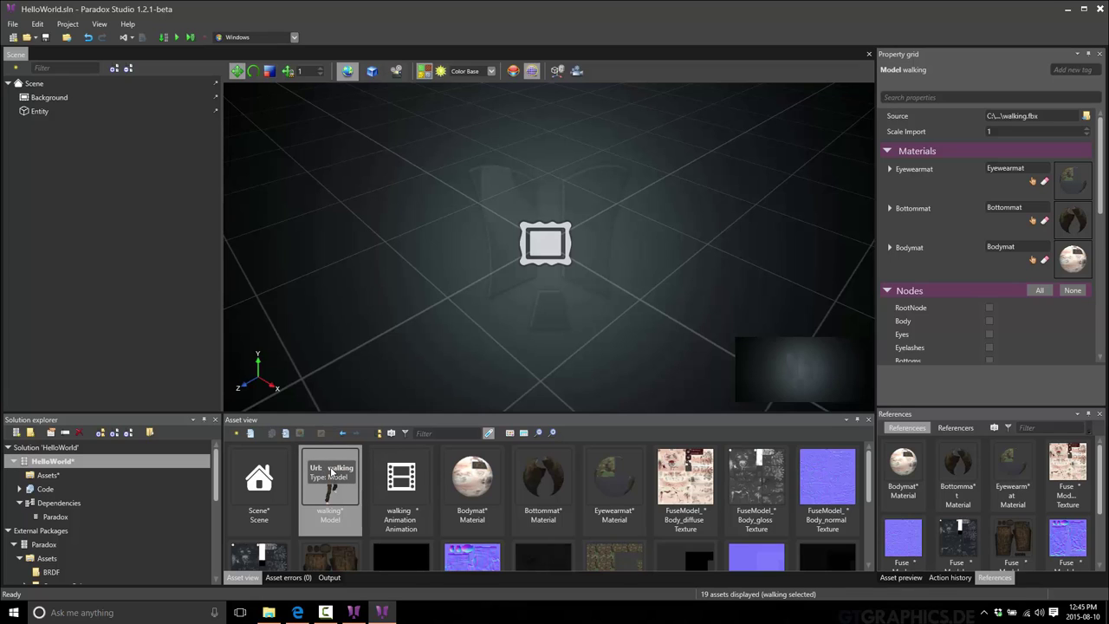
left_click_drag(332, 472, 632, 223)
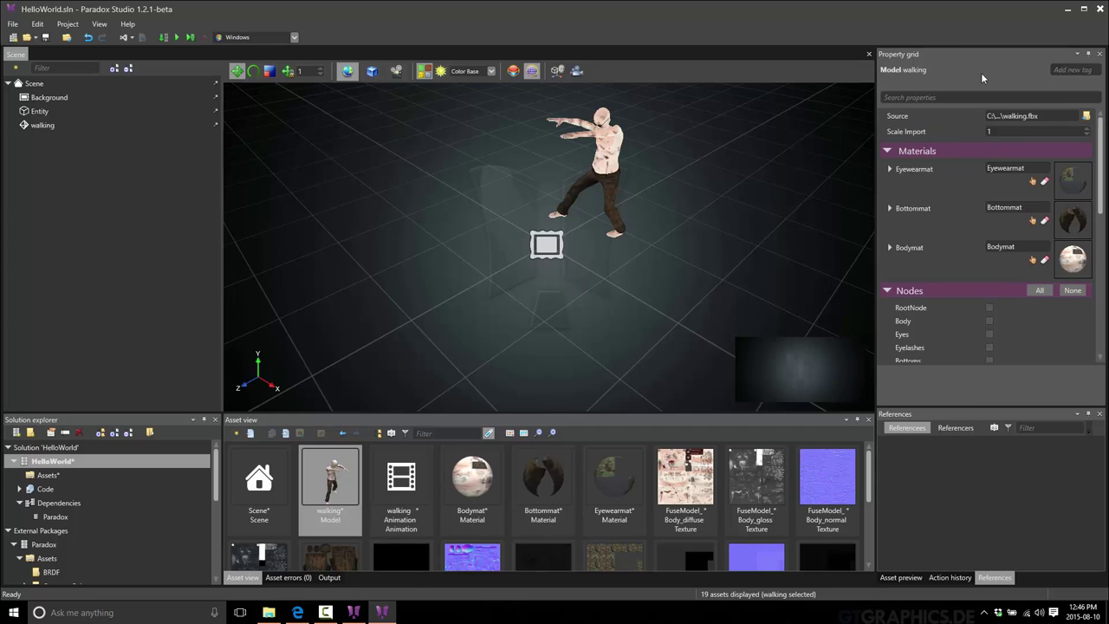
mouse_move(1058, 353)
- Check which assets use the Bottommat material, then bring up the Action history
left_click(956, 428)
left_click(610, 169)
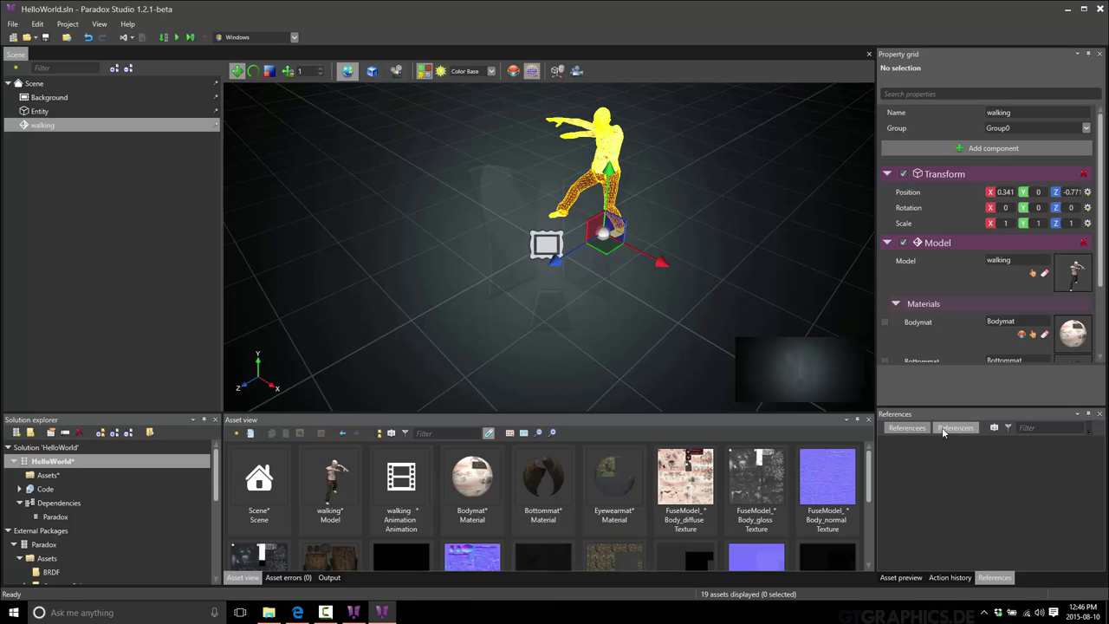
left_click(559, 483)
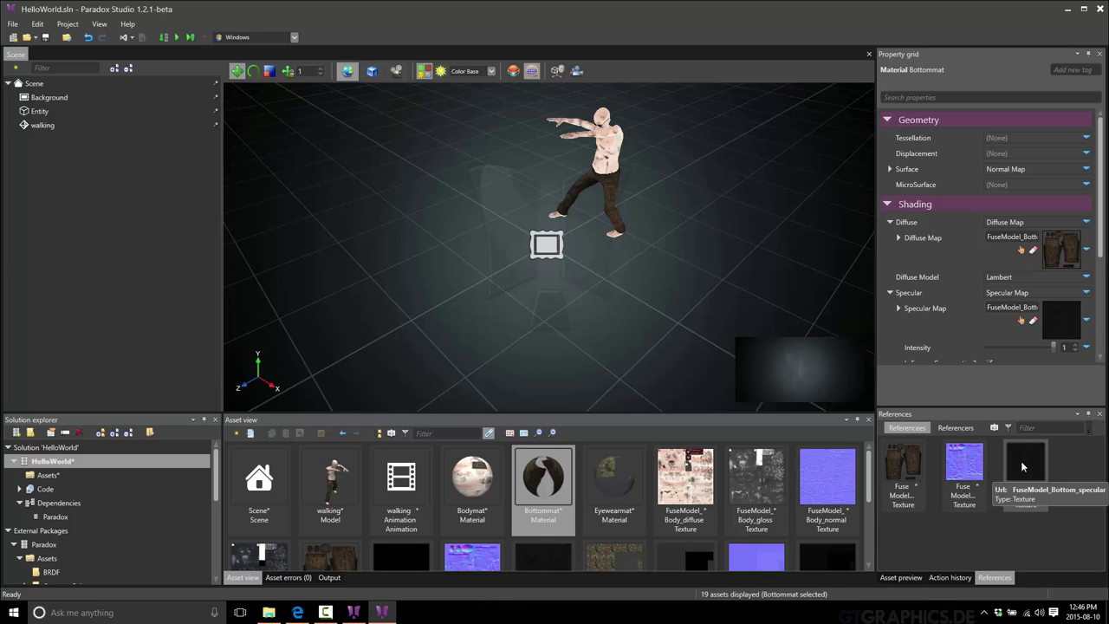
left_click(956, 427)
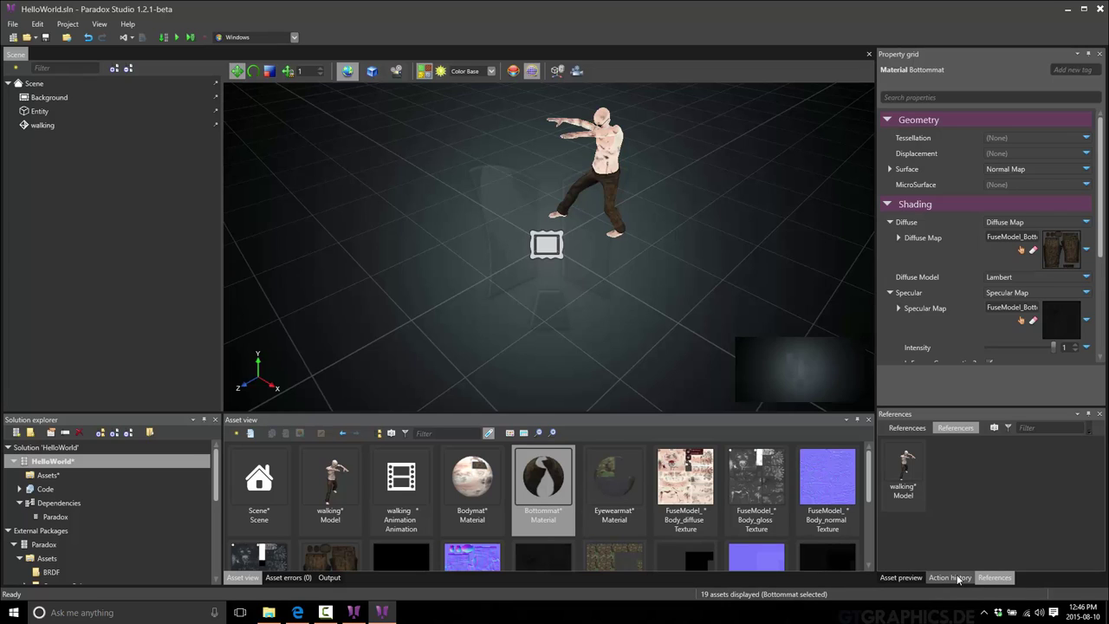
left_click(931, 578)
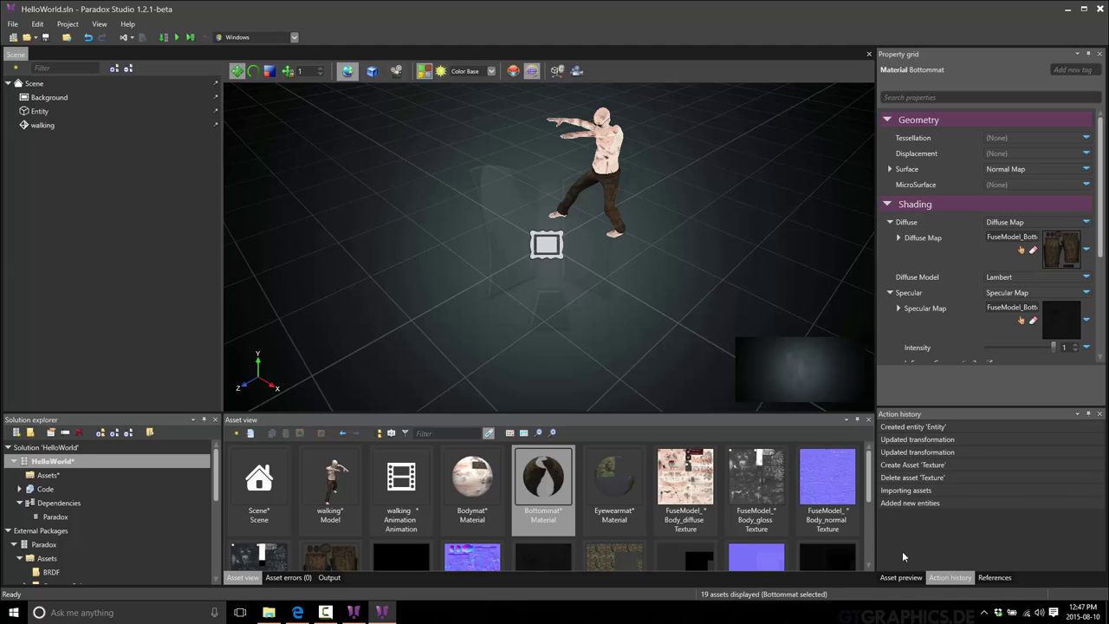
- Preview Bodymat on a cone, then a teapot, and finally a torus
left_click(901, 578)
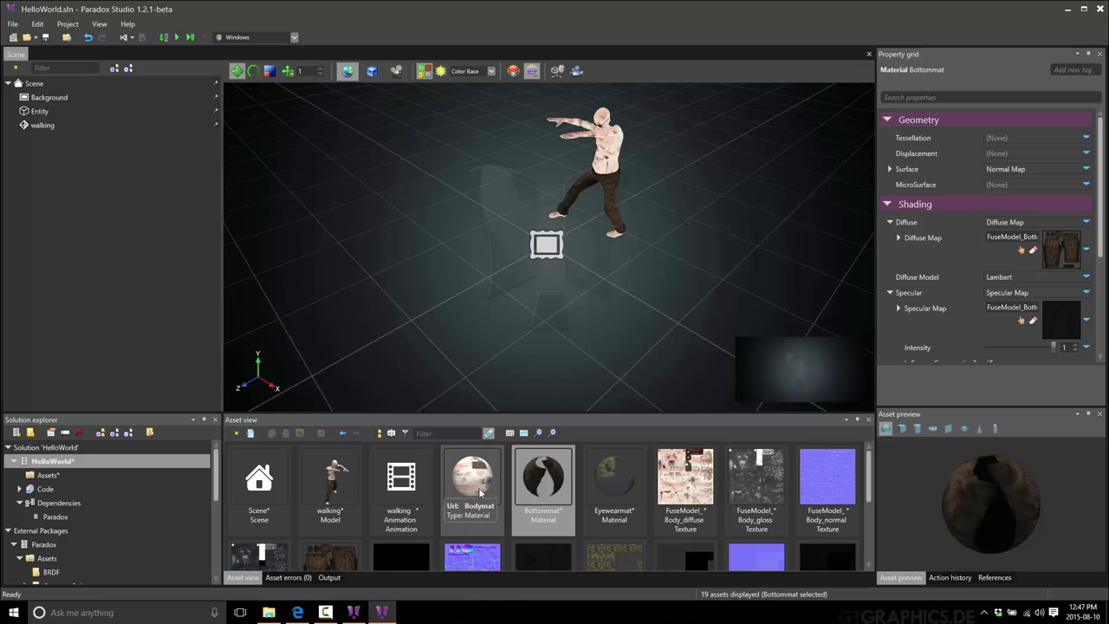
left_click(338, 477)
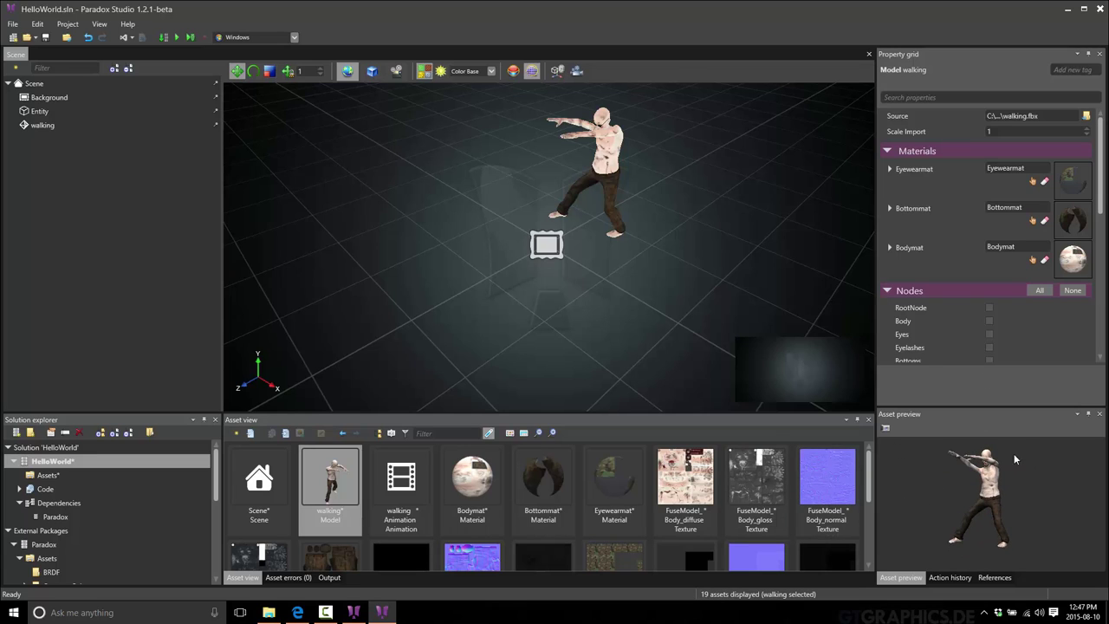
left_click(483, 479)
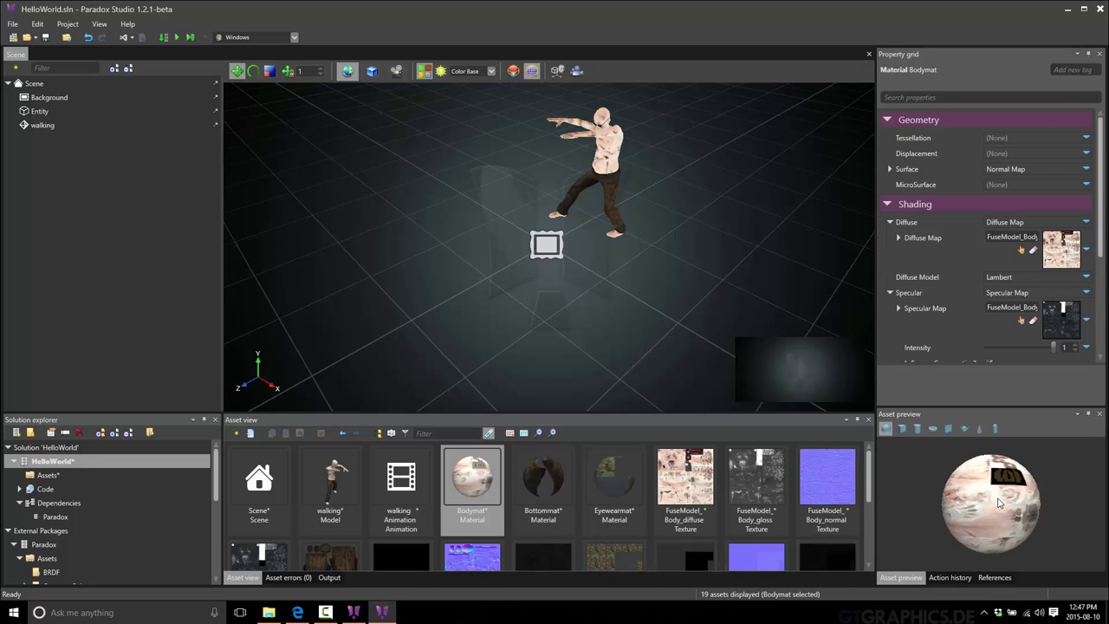
left_click(980, 429)
left_click(963, 430)
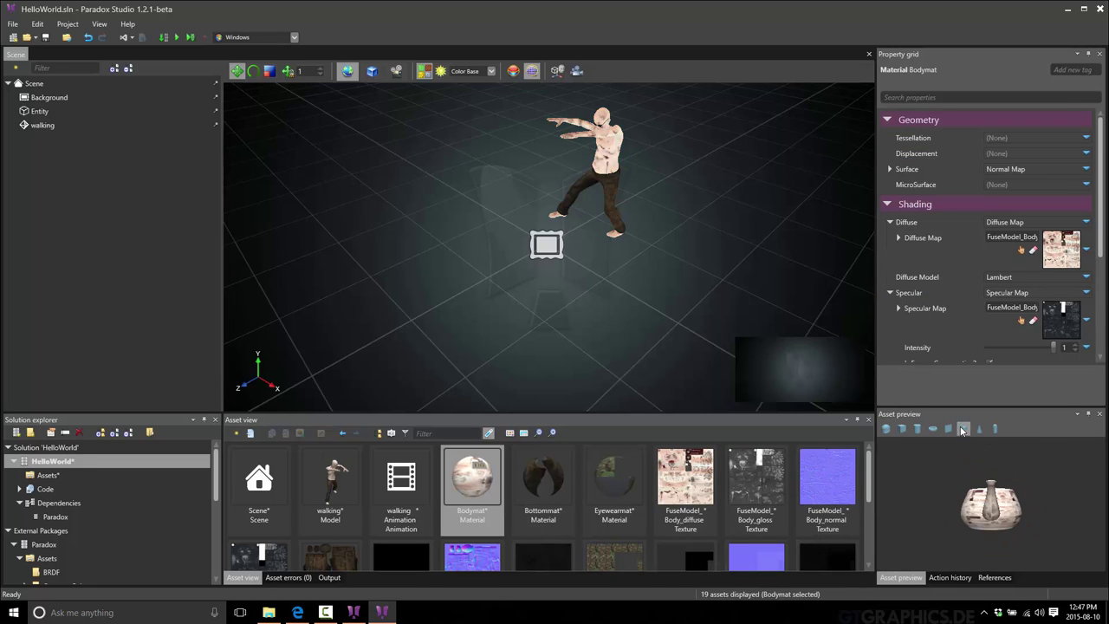
left_click(949, 429)
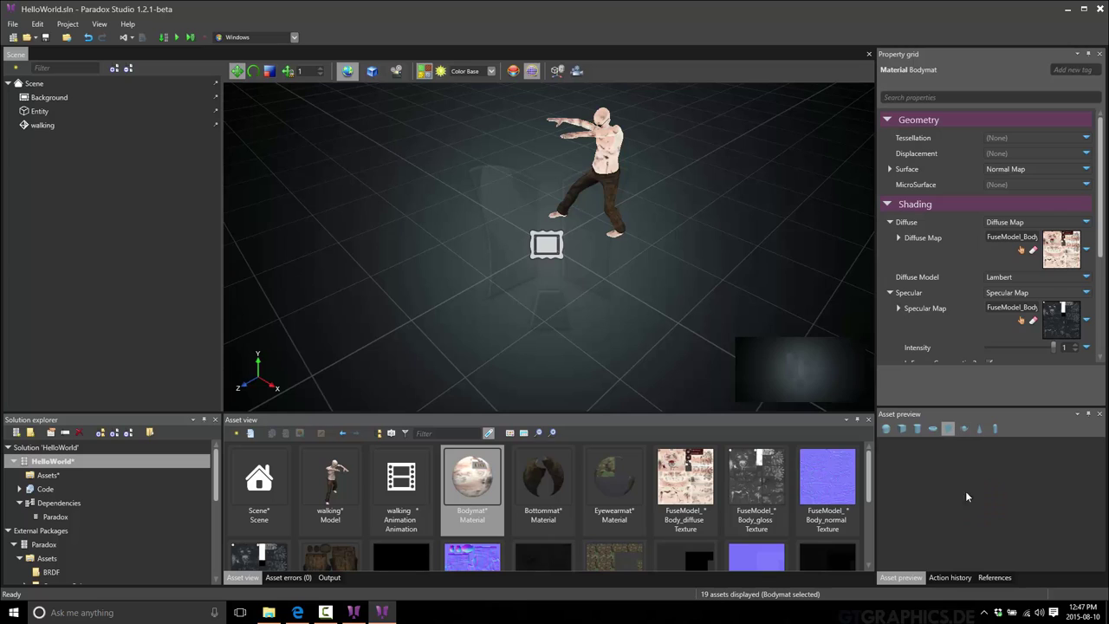
left_click(932, 429)
left_click_drag(969, 510, 934, 489)
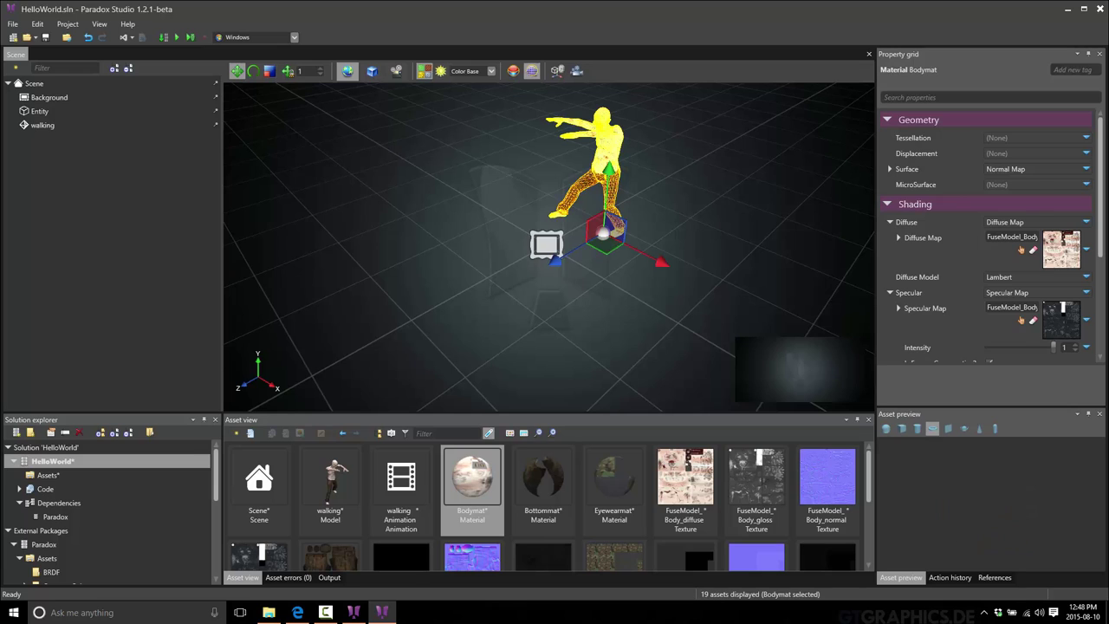
- Drag the walking character along X and Z to about X 0.439, Y 0.296, Z -0.53
left_click(607, 156)
left_click(547, 247)
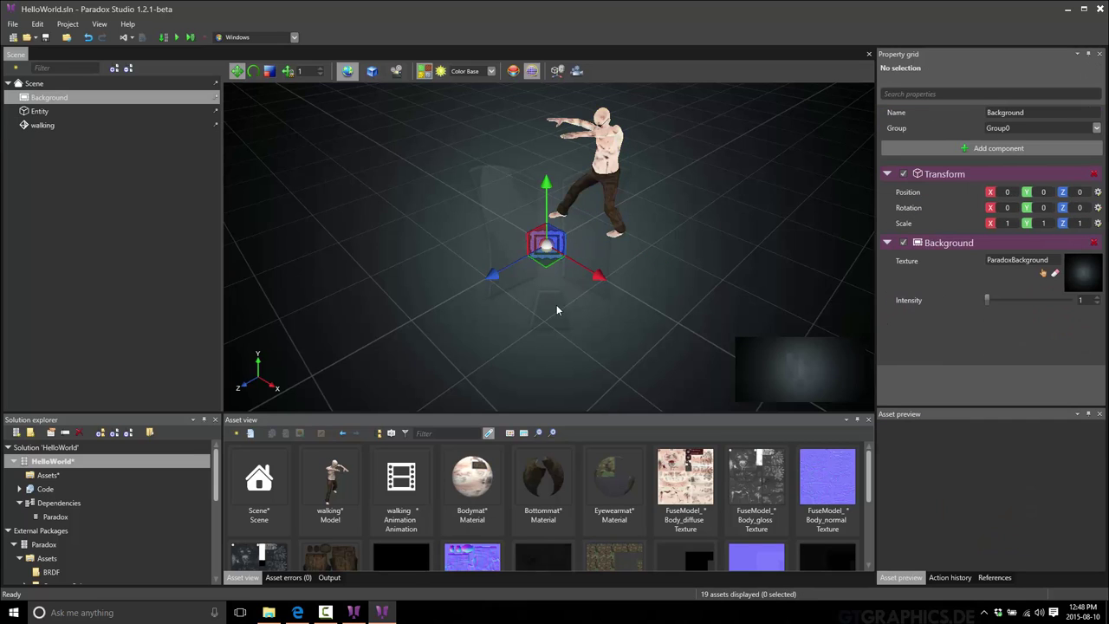
left_click(602, 140)
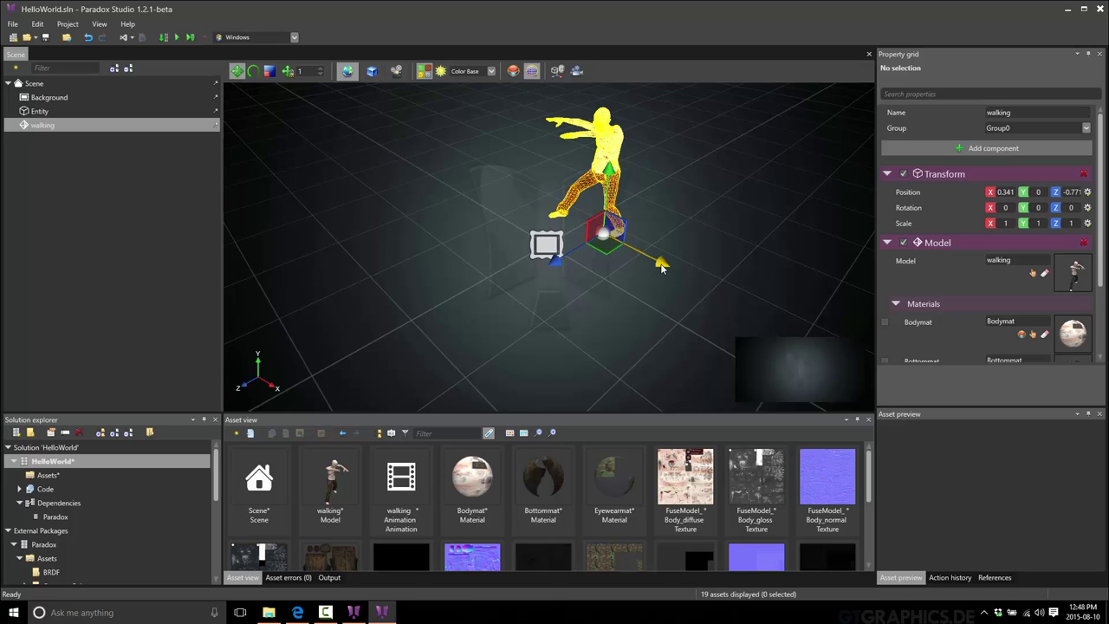
left_click_drag(661, 268, 711, 295)
left_click_drag(562, 268, 637, 294)
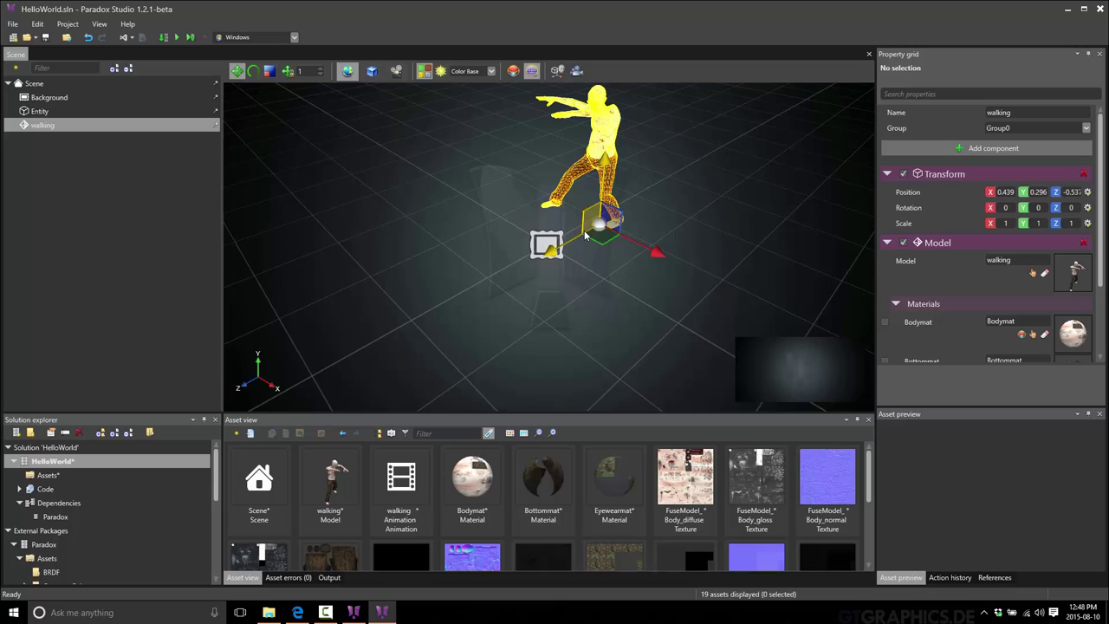
- Rotate the walking character about 21.25 degrees around its Z axis
left_click(253, 71)
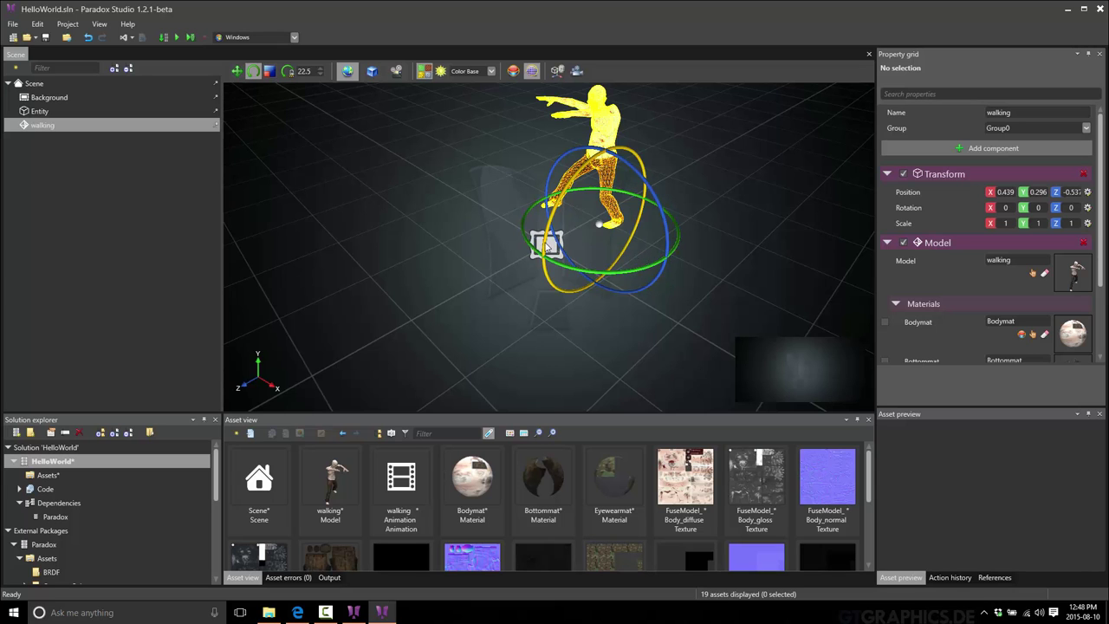
middle_click_drag(600, 227, 607, 256)
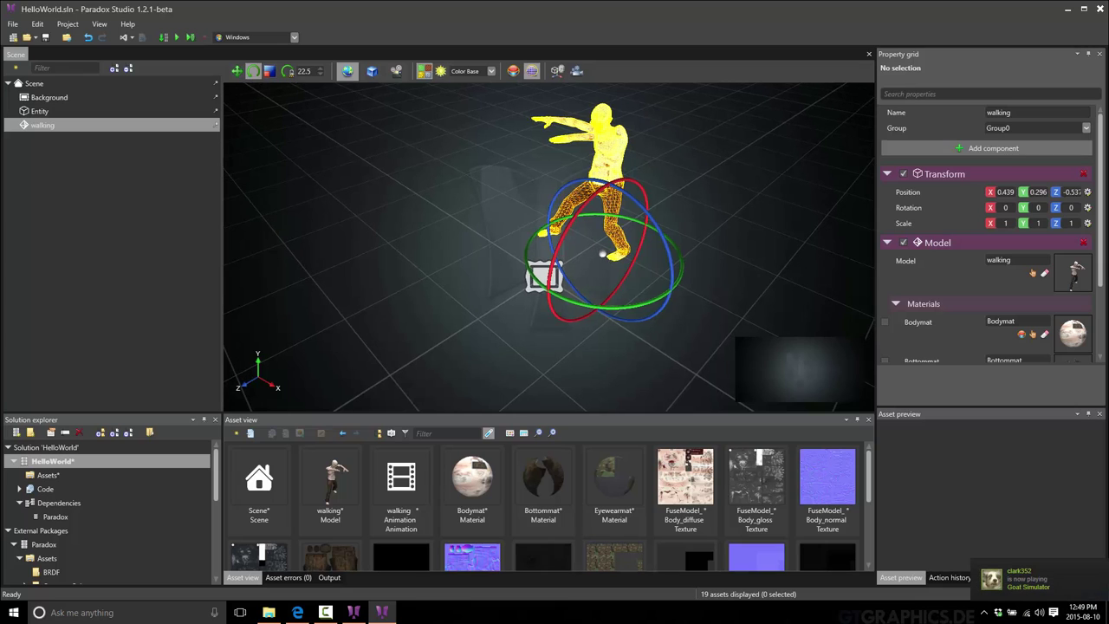
left_click(619, 299)
left_click(542, 254)
left_click_drag(612, 247, 661, 223)
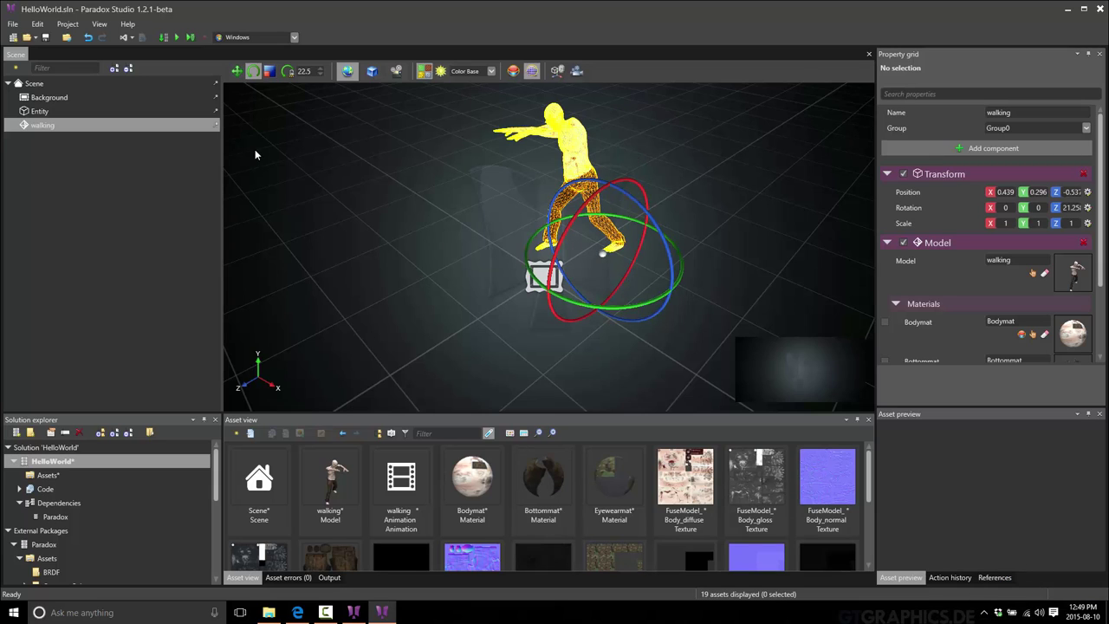
- Scale the walking character to roughly 0.687, 0.721, 0.687
left_click(270, 73)
left_click_drag(613, 249, 565, 283)
mouse_move(597, 246)
left_mouse_down()
mouse_move(598, 130)
mouse_move(595, 234)
left_mouse_up()
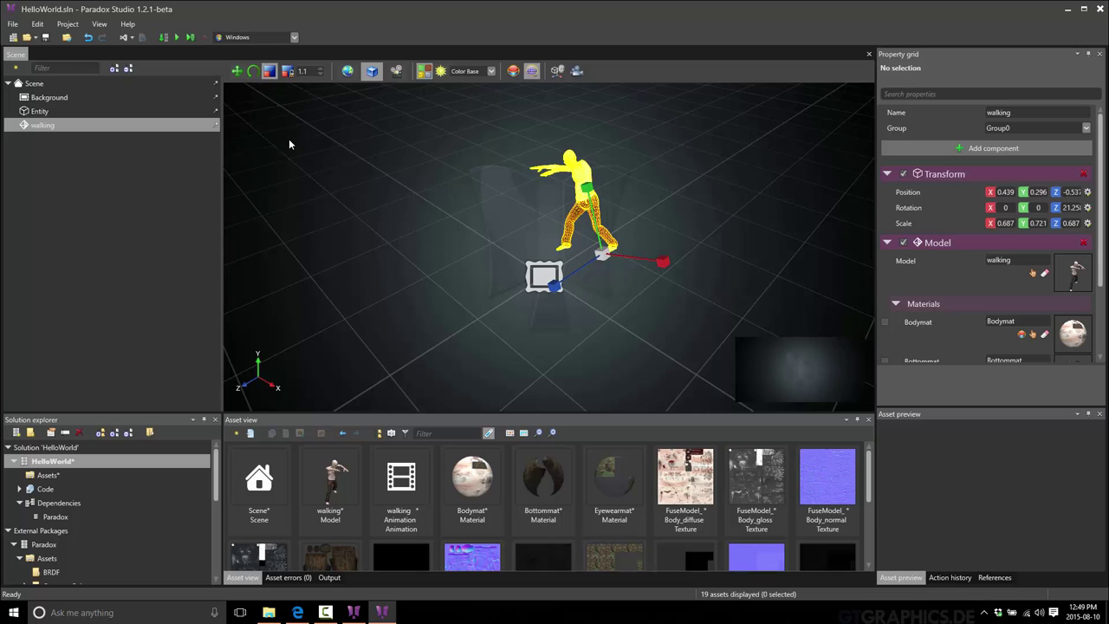
- Deselect the character and switch the scene editor to the Scale tool with snap 1.1
left_click(240, 73)
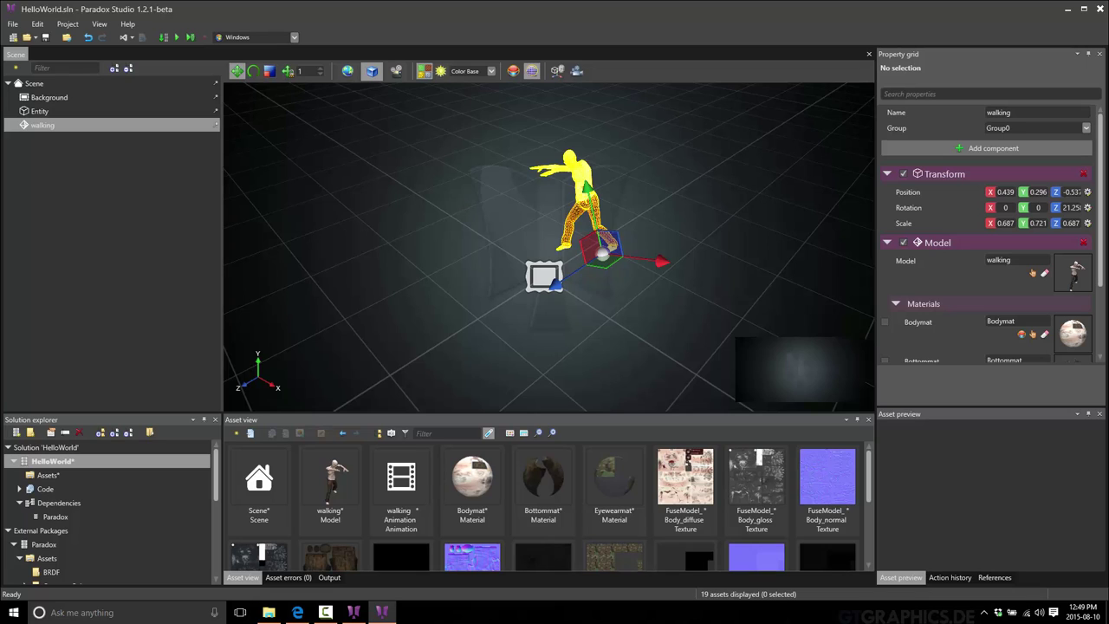
left_click(542, 253)
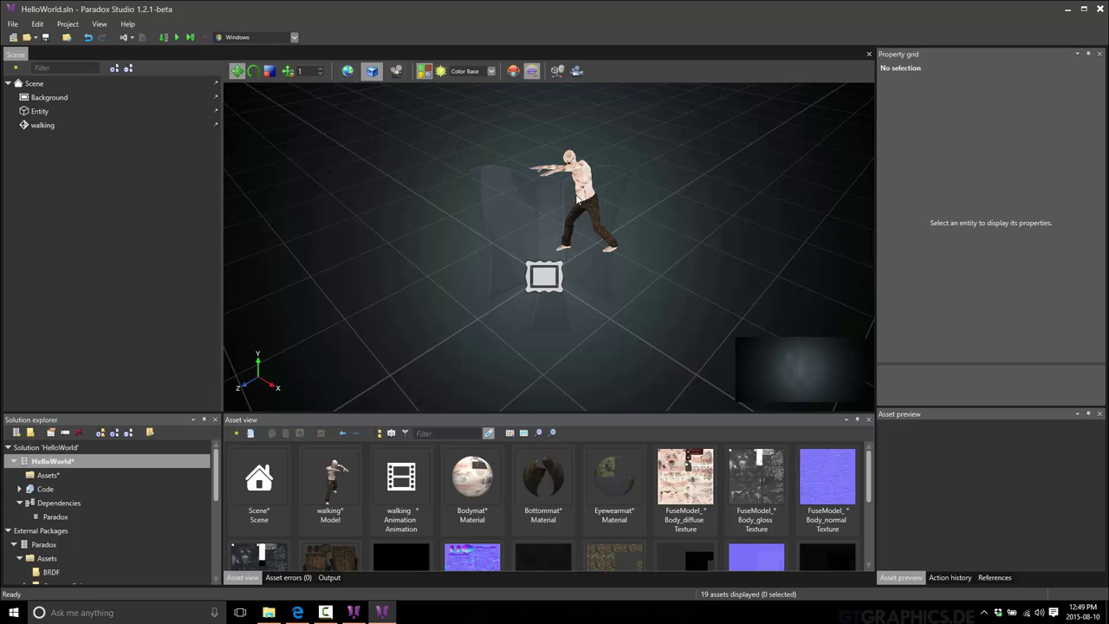
left_click(253, 71)
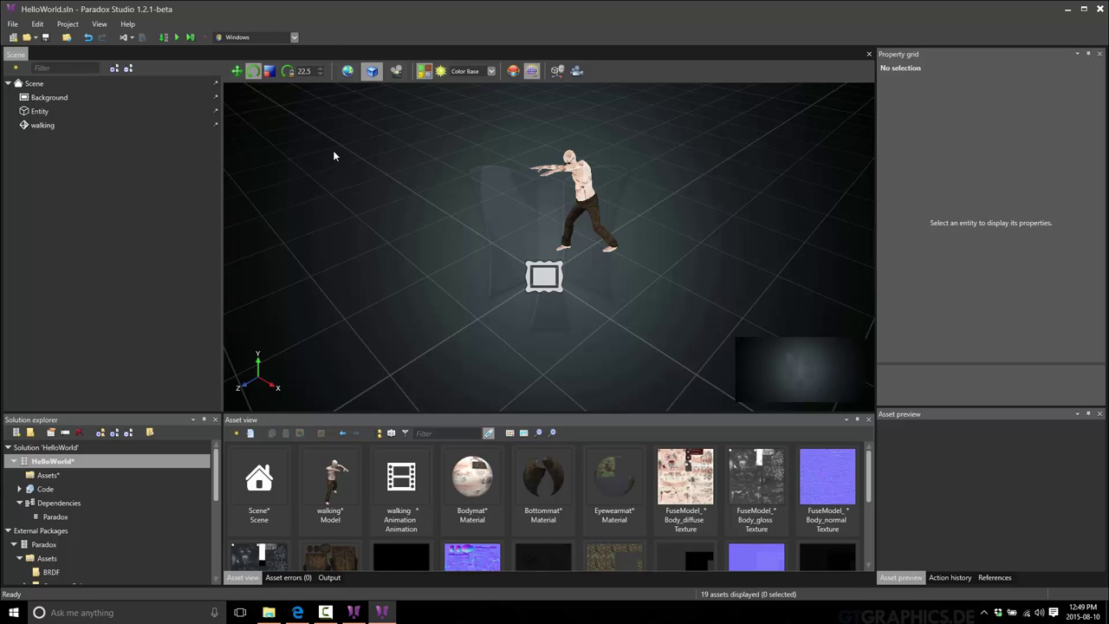
left_click(270, 71)
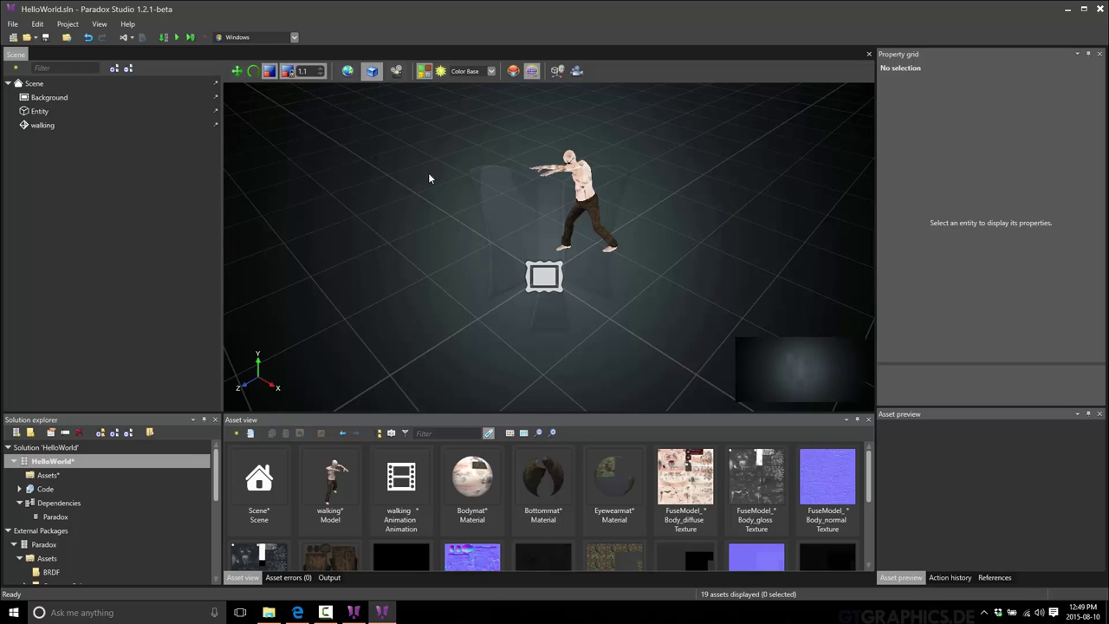
- With the translate gizmo, move the walking character along Z to 0.455, beside the camera icon
left_click(579, 205)
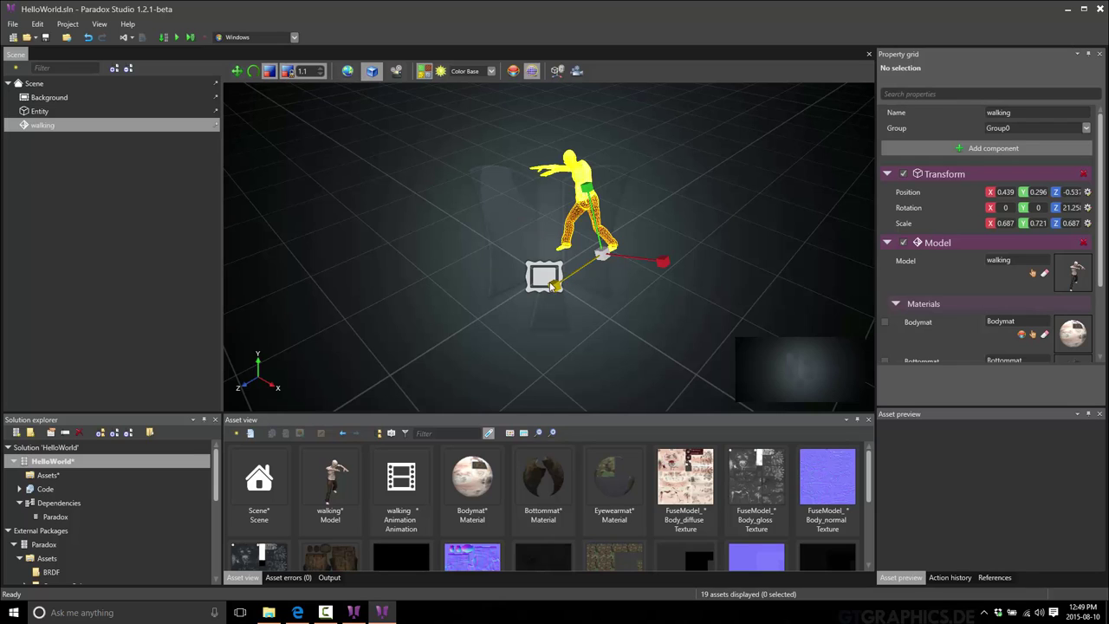
key("w")
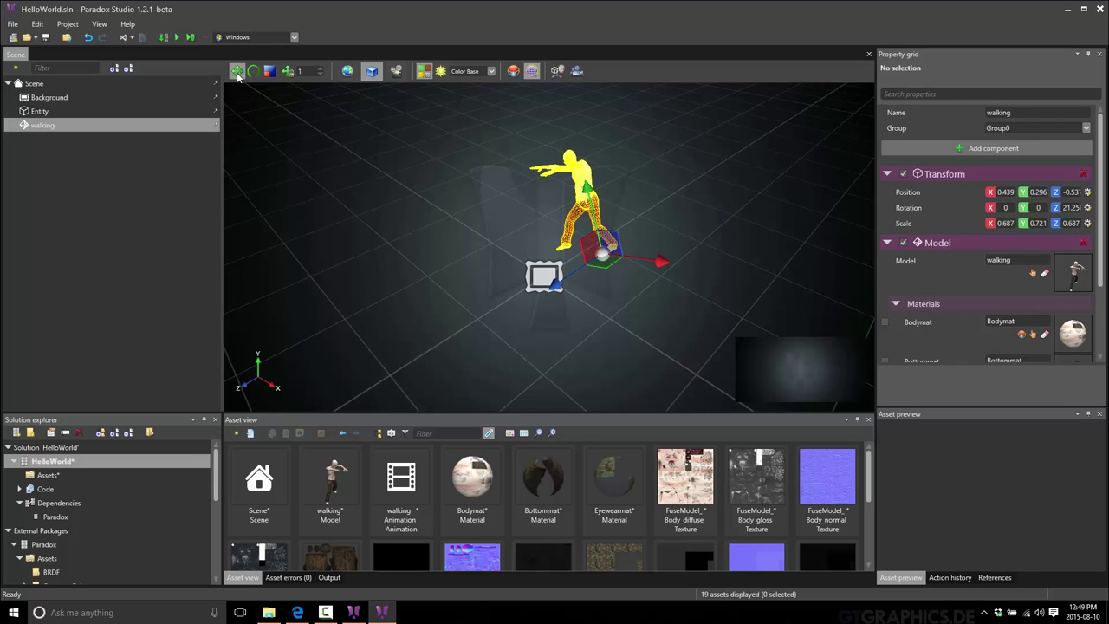
left_click_drag(560, 281, 466, 348)
key("ctrl+z")
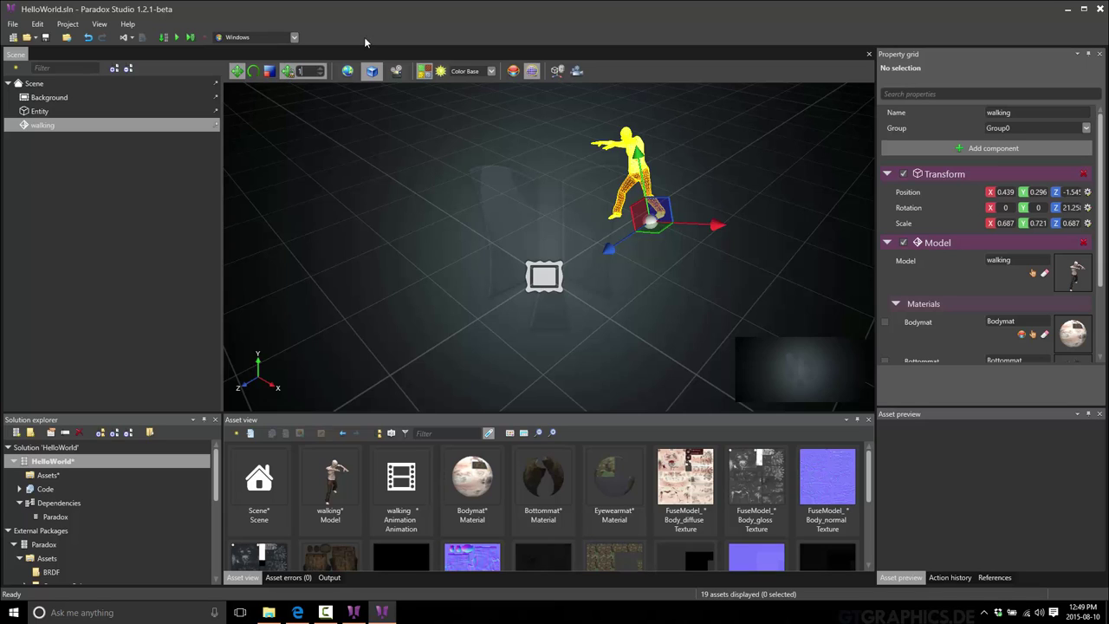
left_click_drag(610, 249, 380, 354)
left_click_drag(317, 373, 494, 330)
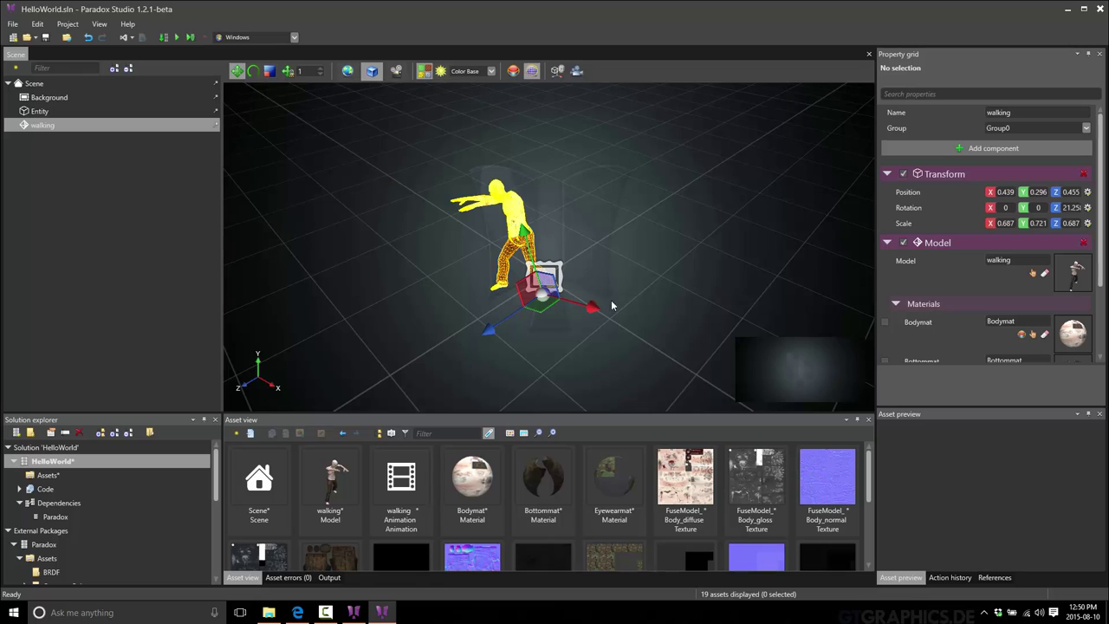
left_click(347, 72)
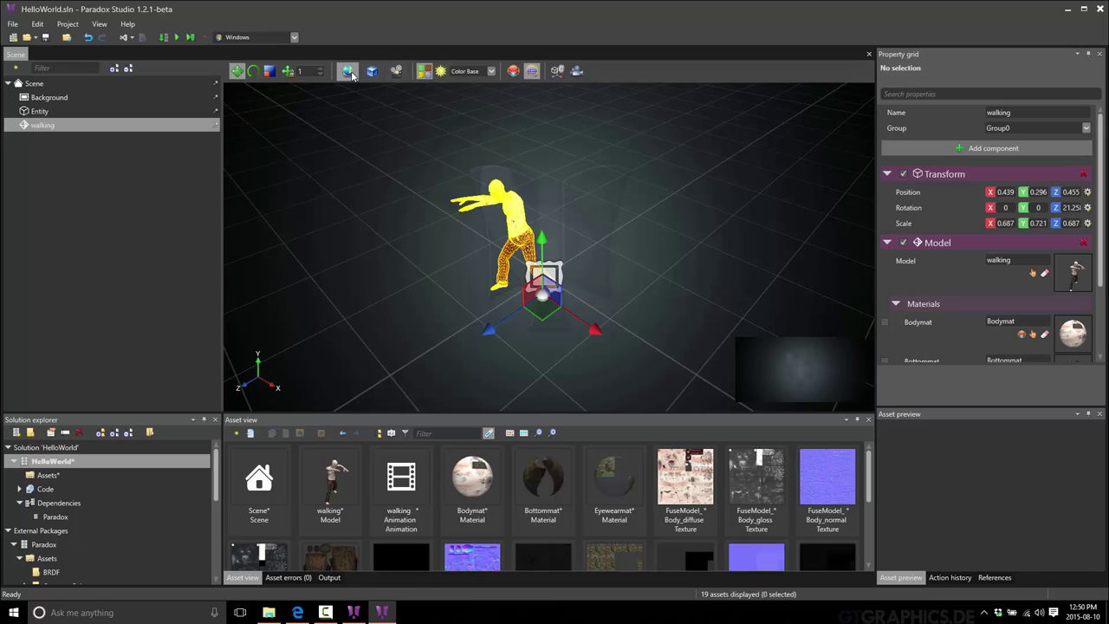
left_click(372, 72)
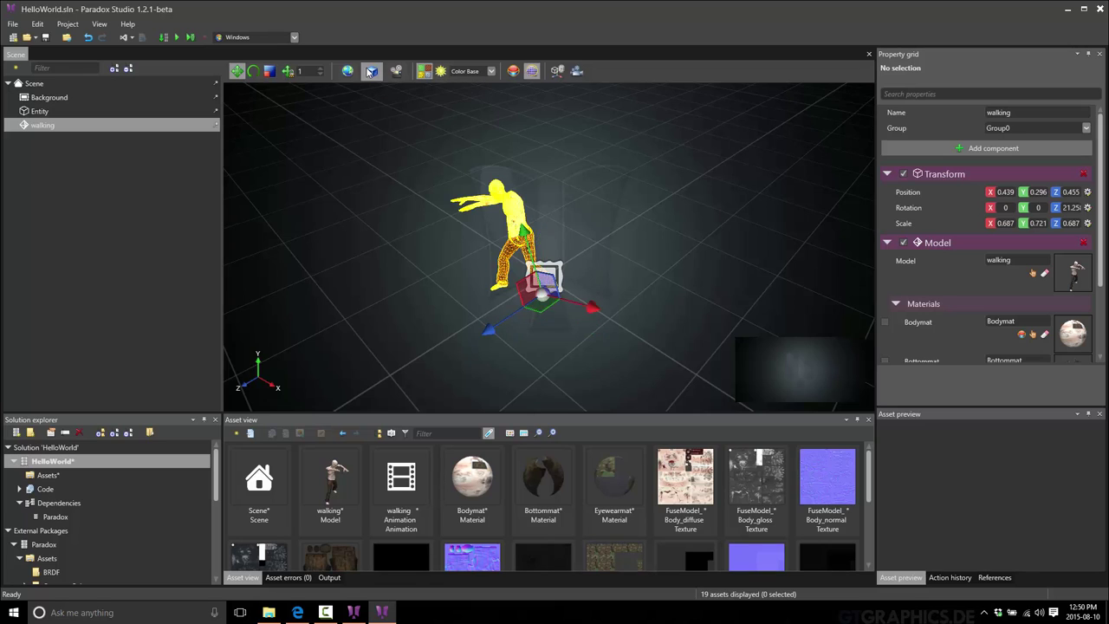
left_click(396, 72)
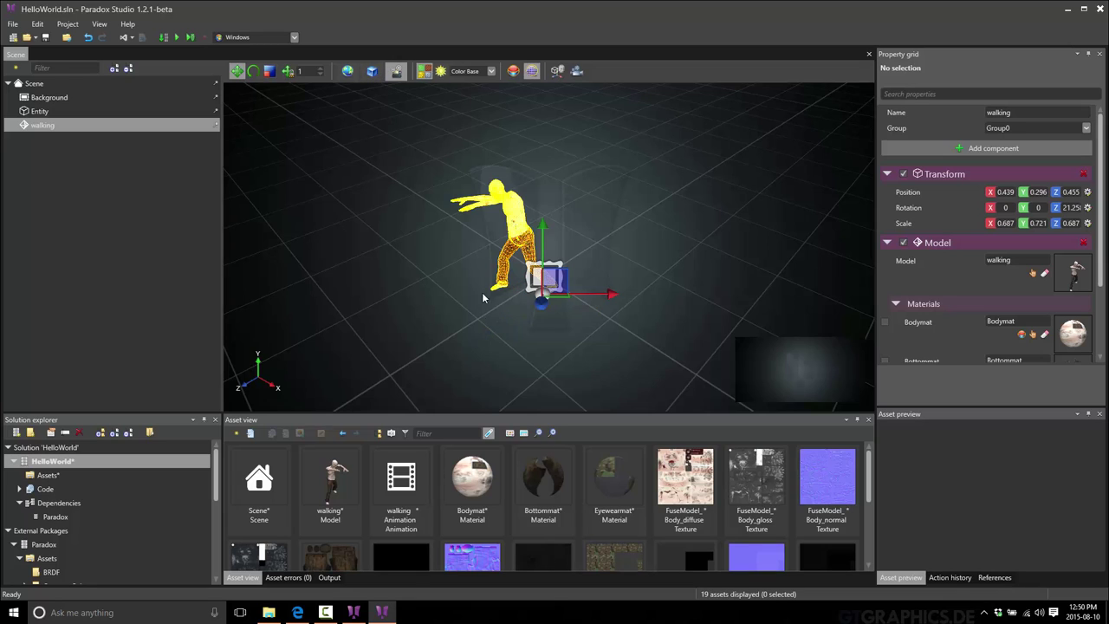
left_click(370, 72)
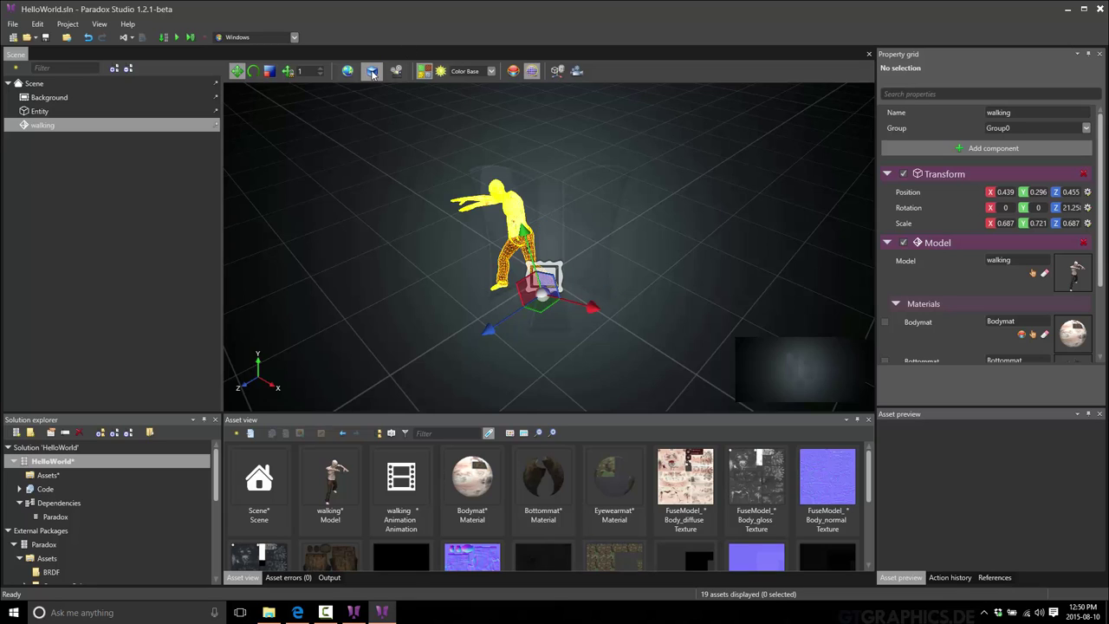
left_click(348, 72)
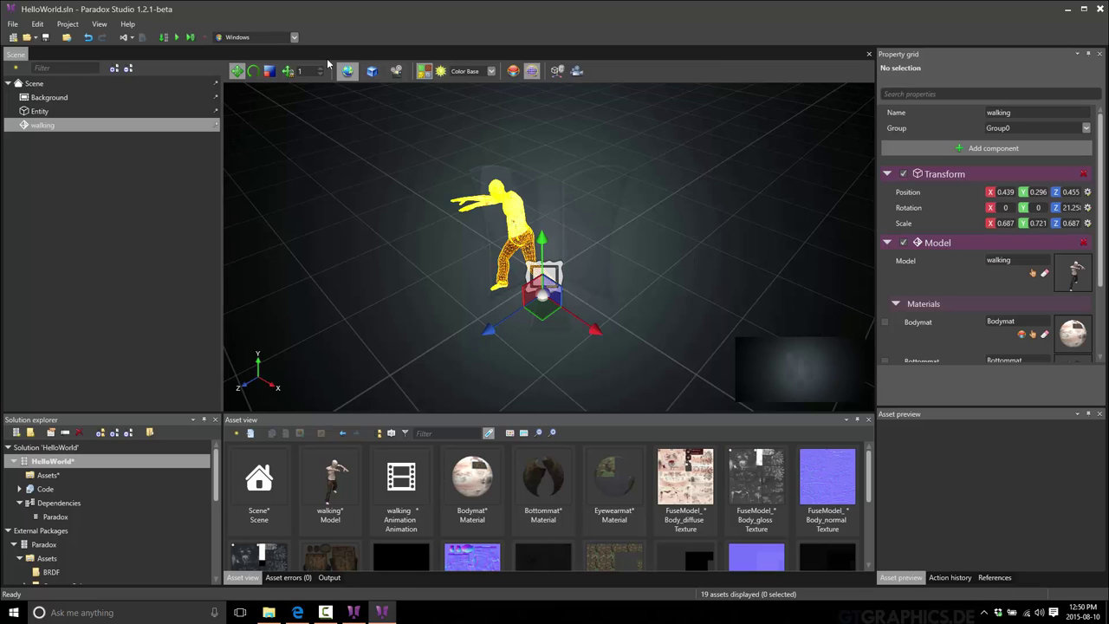
left_click(368, 75)
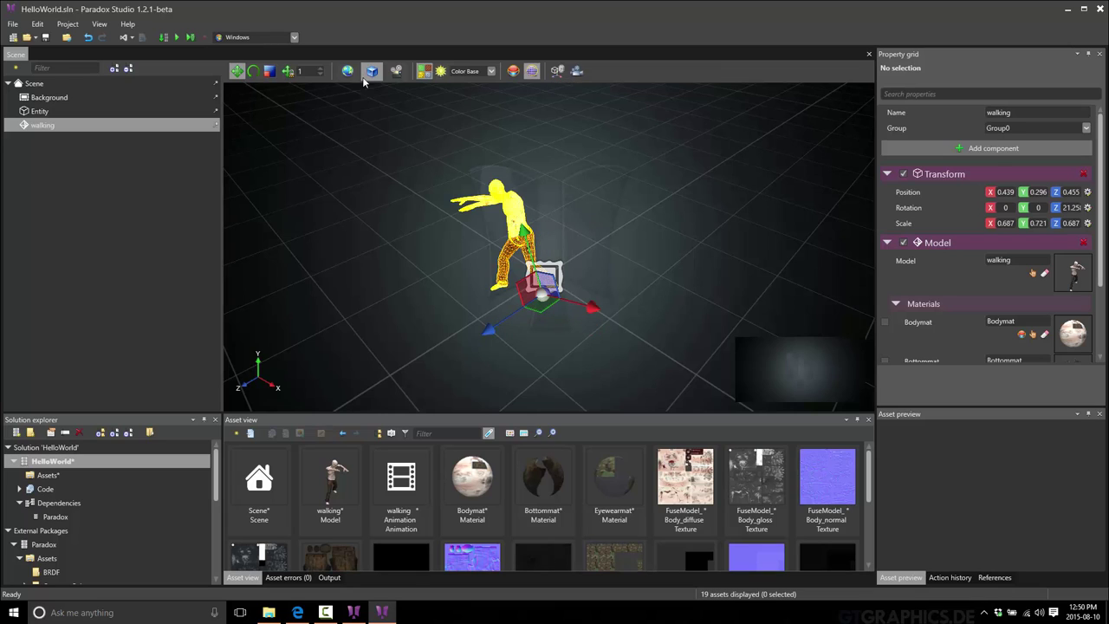
- View the scene from the preset Back and side editor camera views
left_click(576, 73)
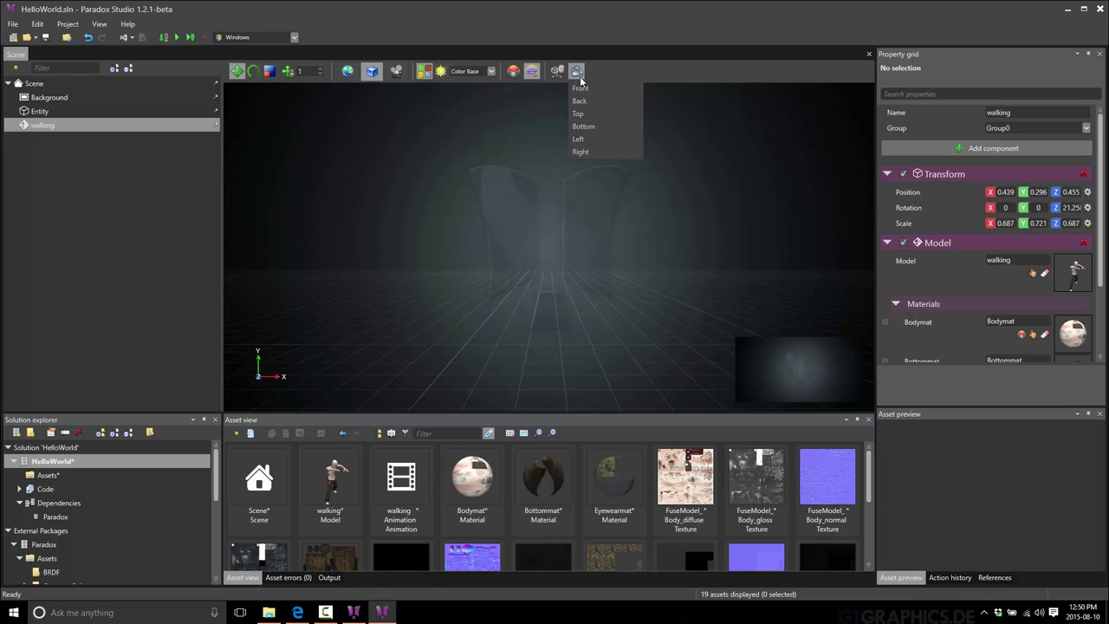
left_click(579, 100)
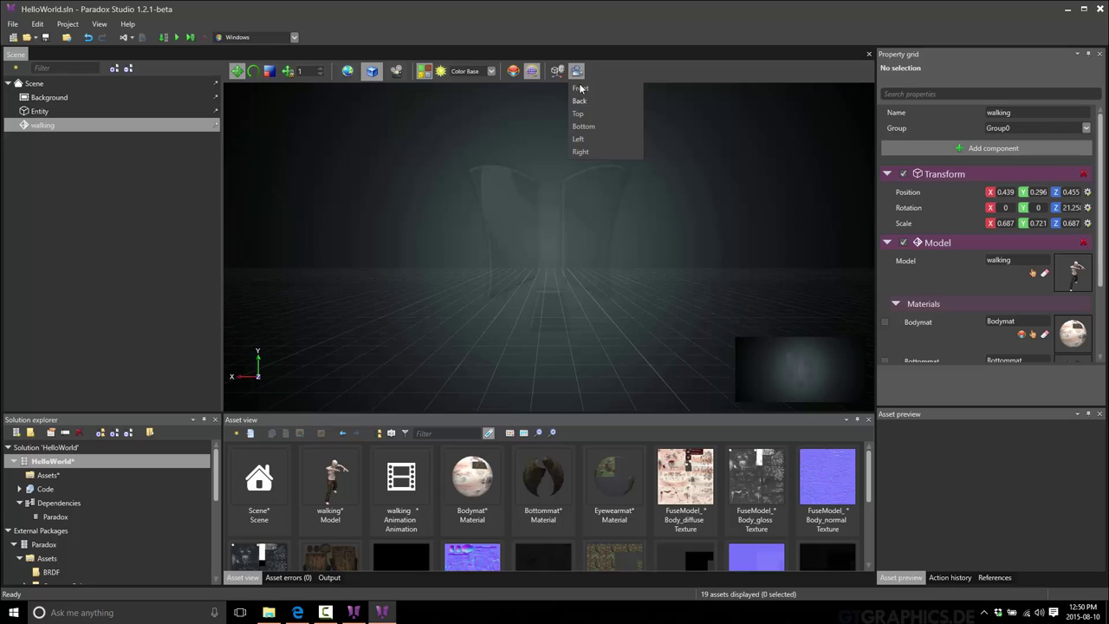
left_click(581, 129)
left_click(578, 143)
left_click(621, 277)
- Orbit, pan and zoom the editor camera to look around the walking character
right_click_drag(621, 277, 609, 218)
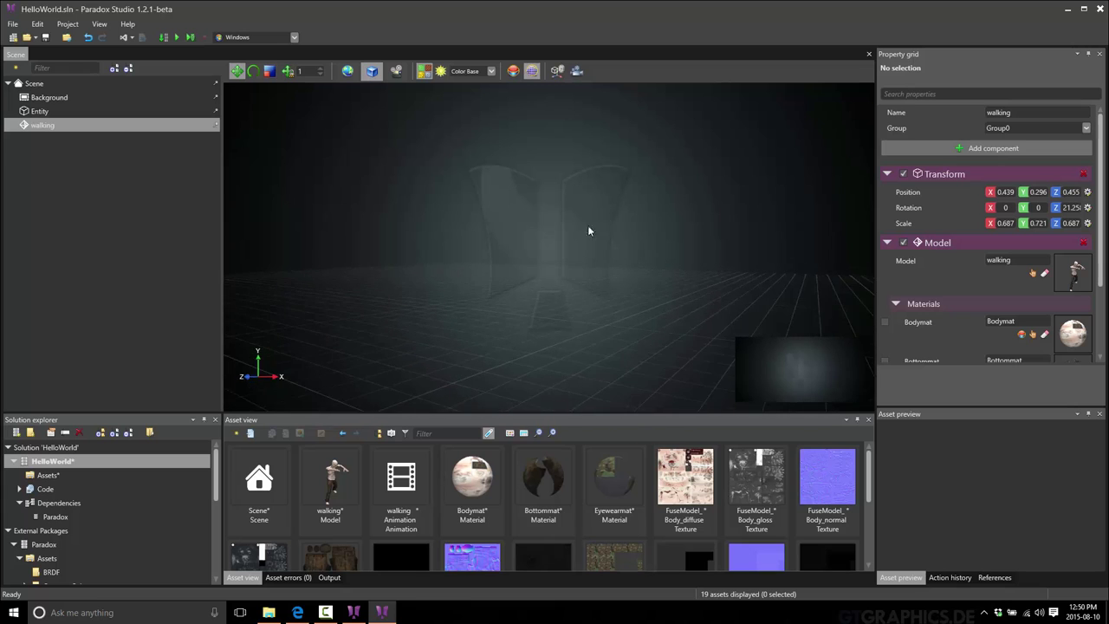
right_click_drag(657, 264, 572, 290)
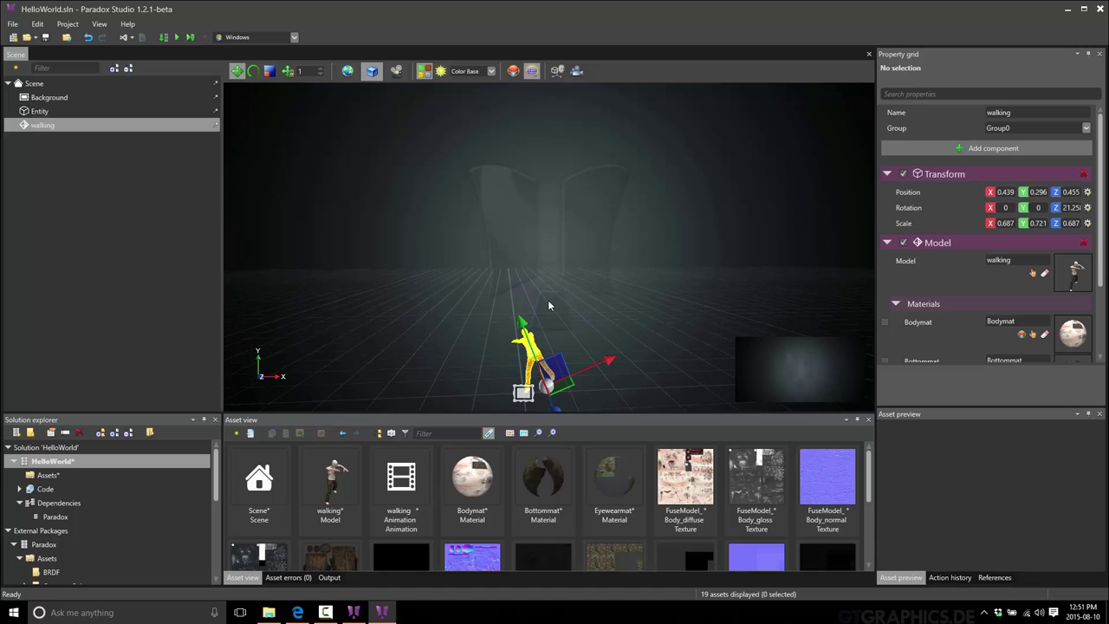
right_click_drag(548, 299, 506, 309)
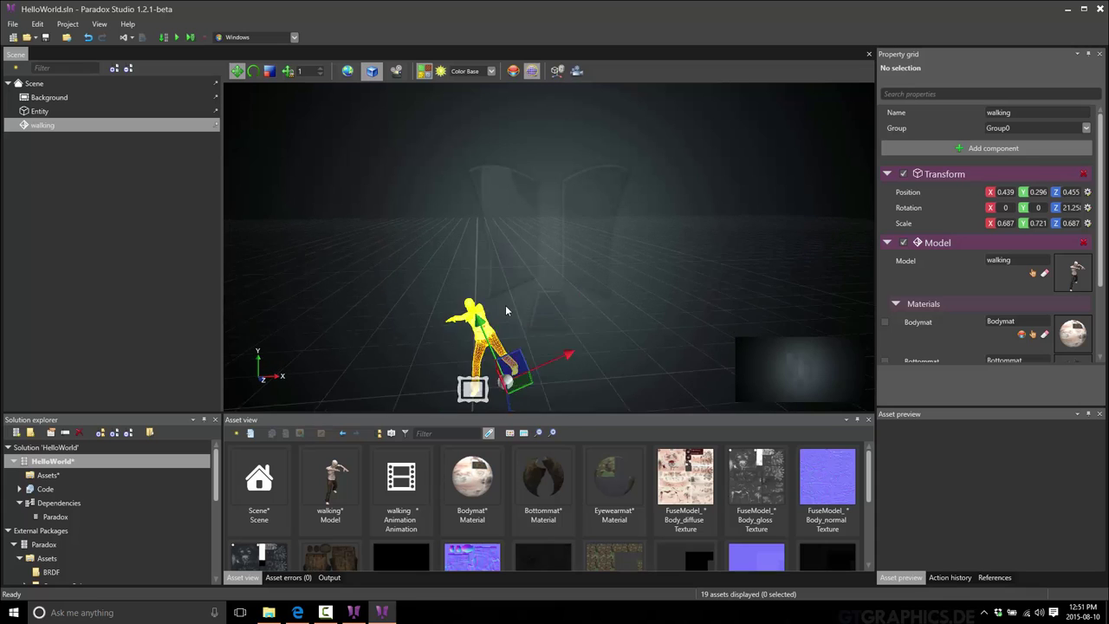
scroll(505, 305, "down", 3)
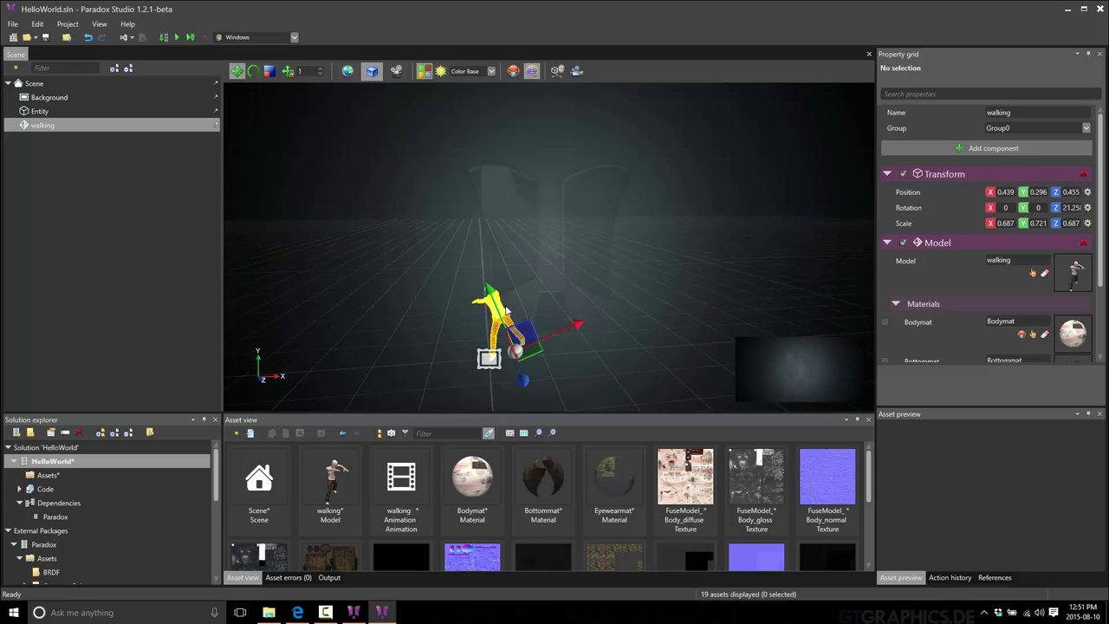
right_click_drag(506, 308, 352, 299)
middle_click_drag(460, 276, 535, 282)
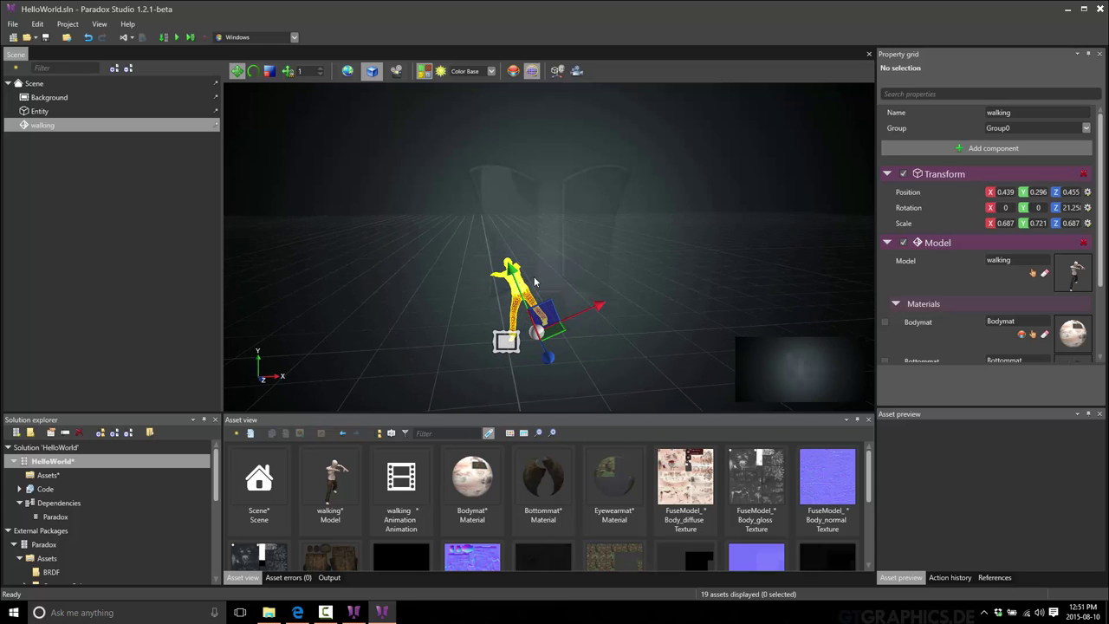
scroll(534, 282, "up", 2)
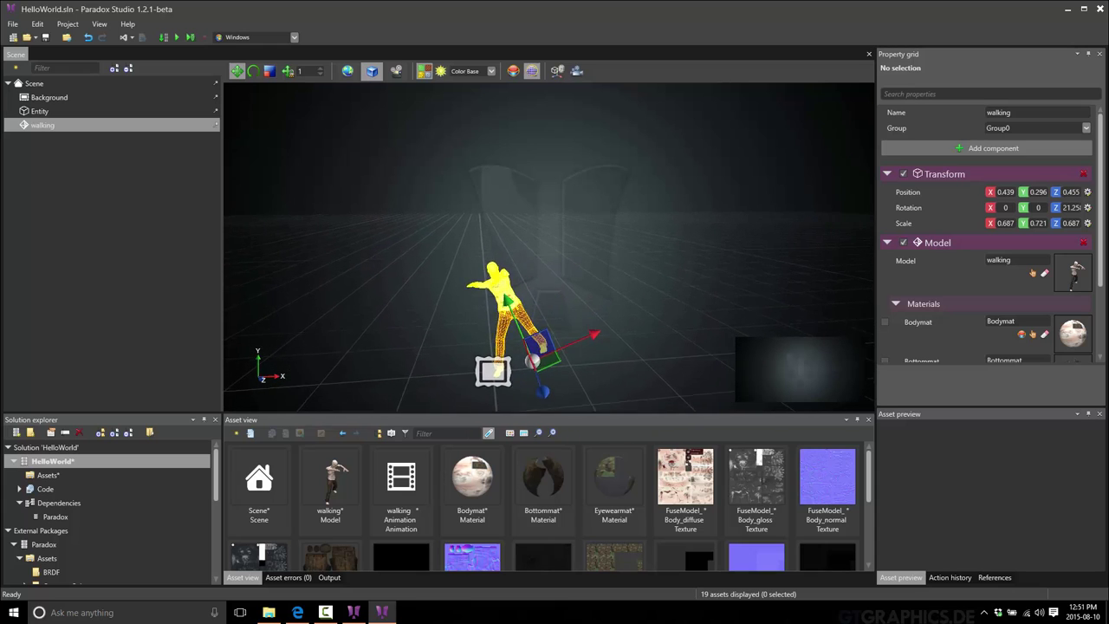
right_click_drag(491, 345, 520, 338)
- Frame the character, enable world space, and lift it to X 0.094, Y 1.577, Z 0.445
key("f")
scroll(534, 291, "down", 3)
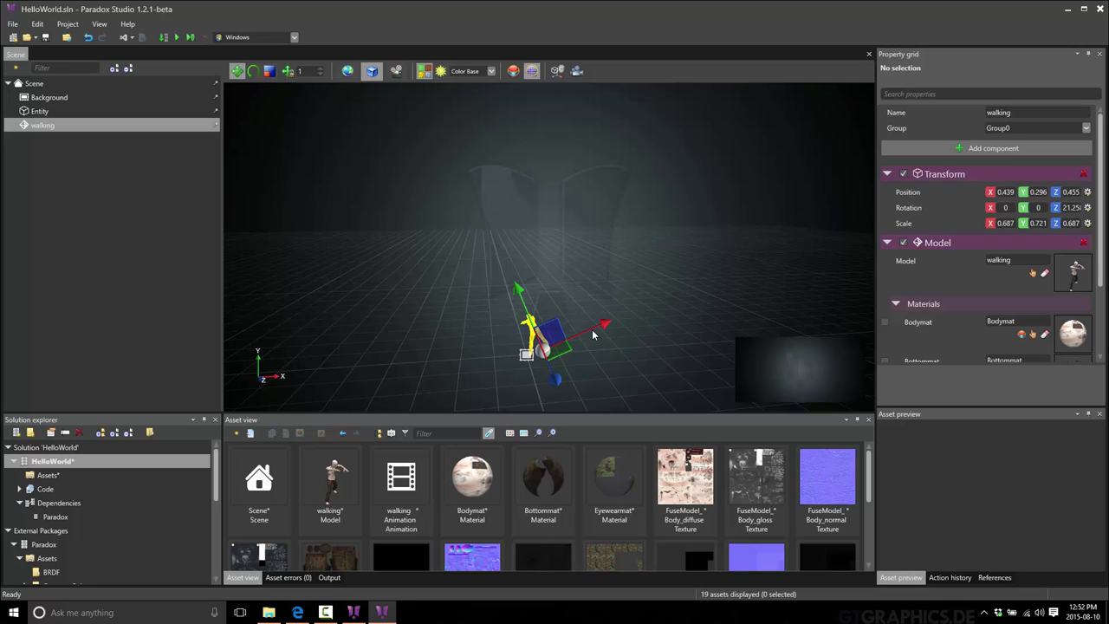
left_click(353, 72)
left_click_drag(550, 284, 540, 224)
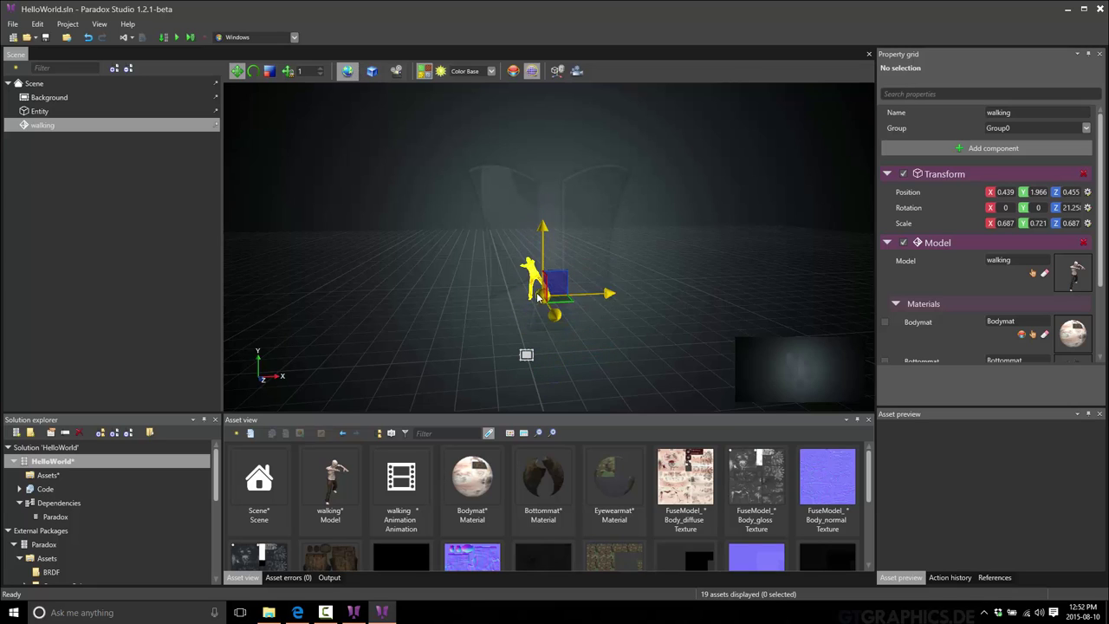
left_click_drag(556, 282, 530, 301)
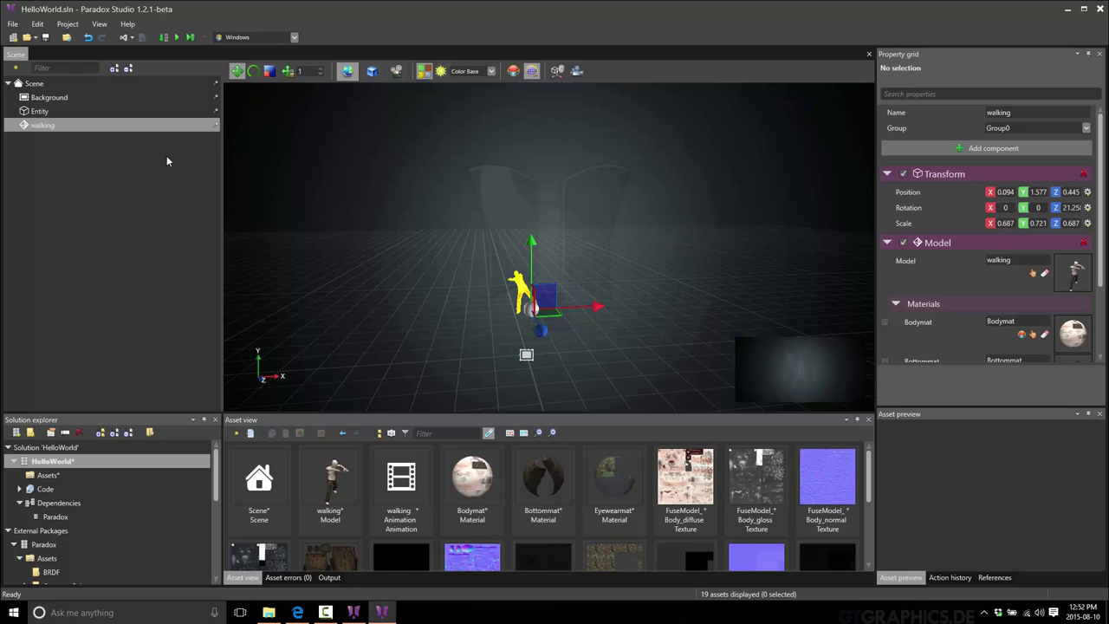
- Inspect the Scene root's Graphics Composition, Editor Settings and Renderers list
left_click(20, 83)
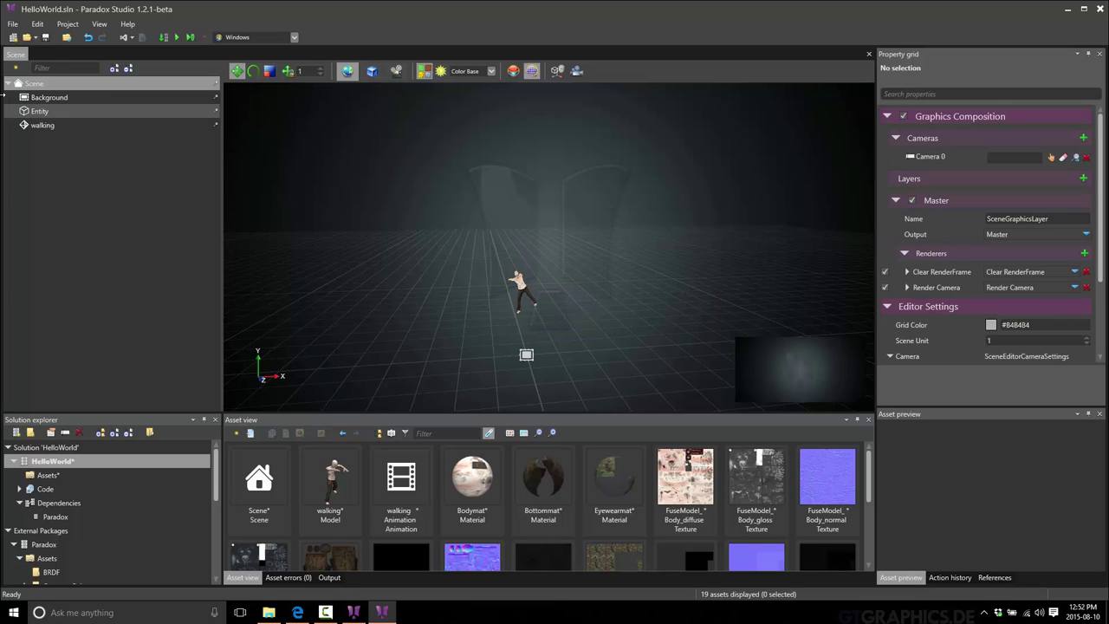
left_click(888, 116)
left_click(888, 139)
left_click(887, 116)
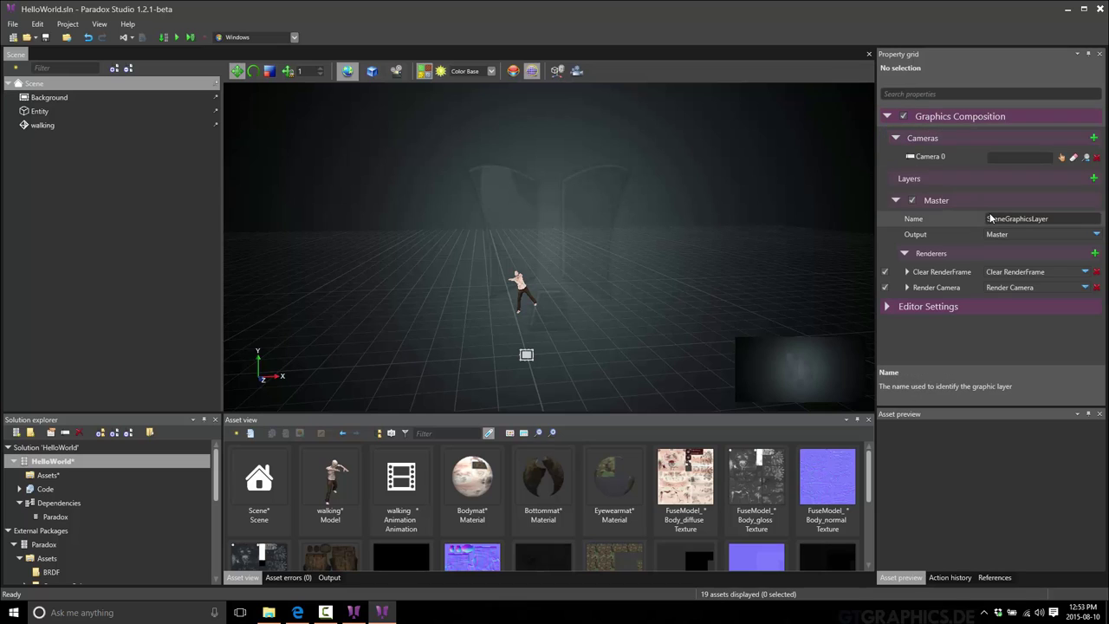
left_click(904, 254)
left_click(904, 254)
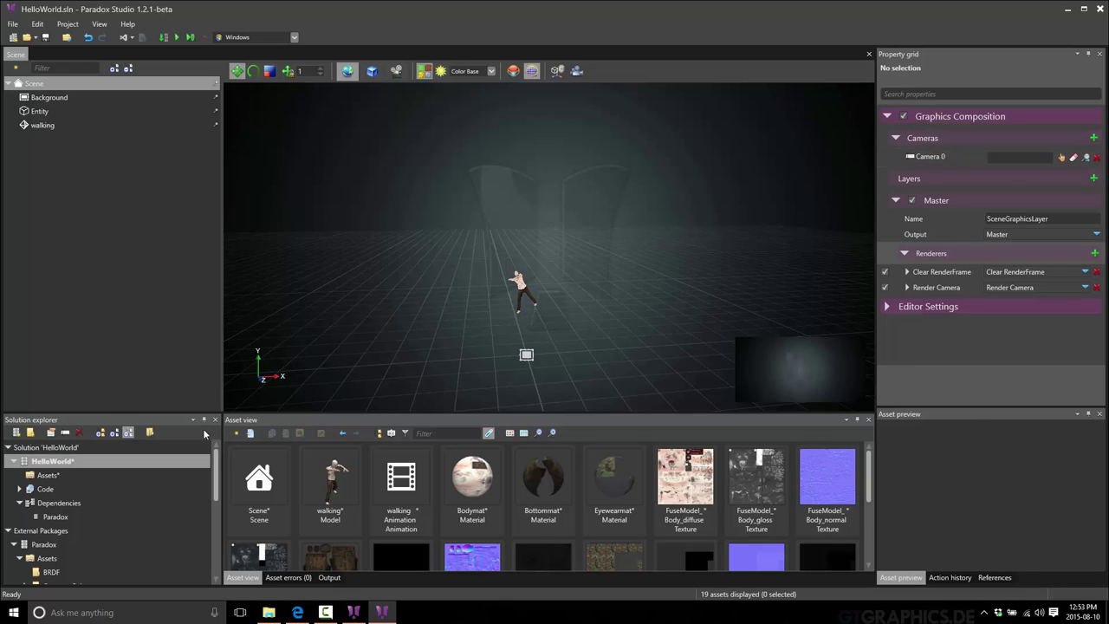
- Add a new perspective Camera entity to the scene
left_click(237, 432)
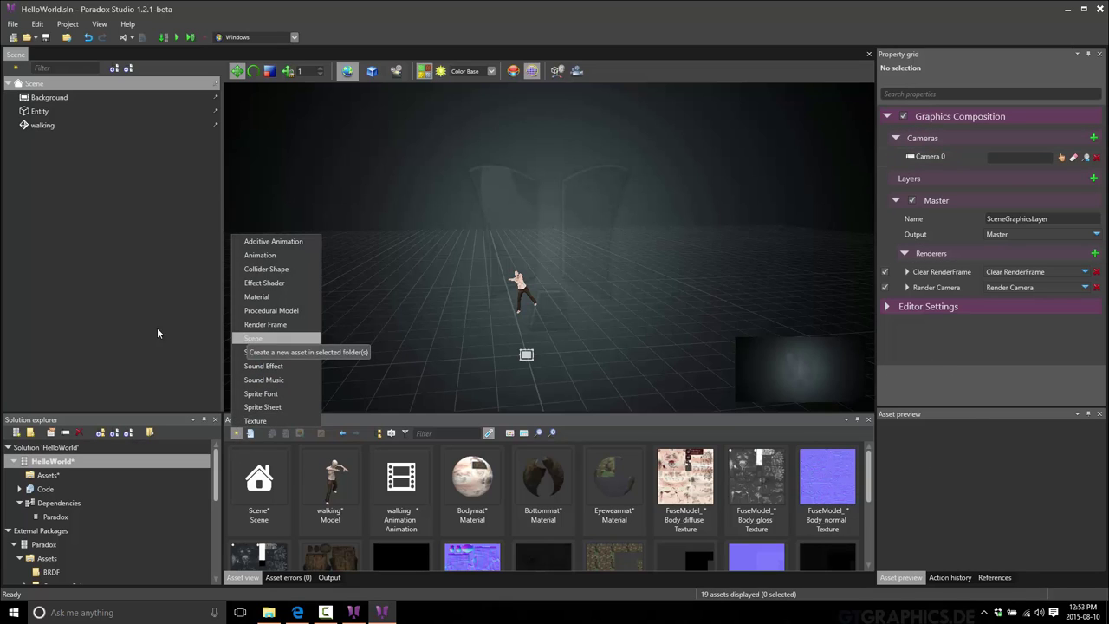
left_click(16, 69)
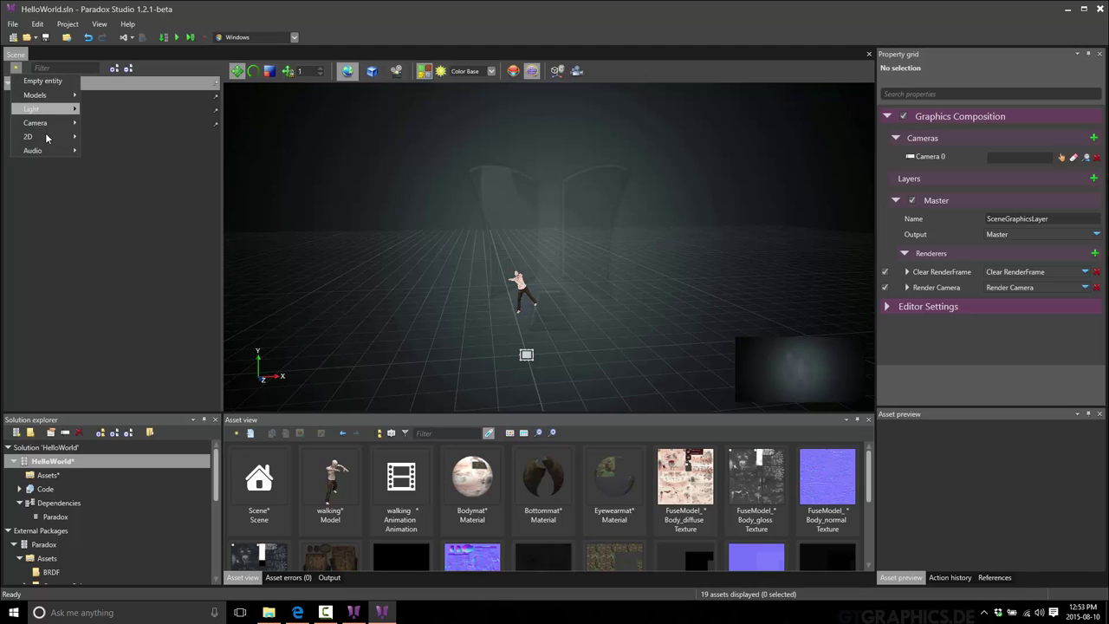
mouse_move(61, 128)
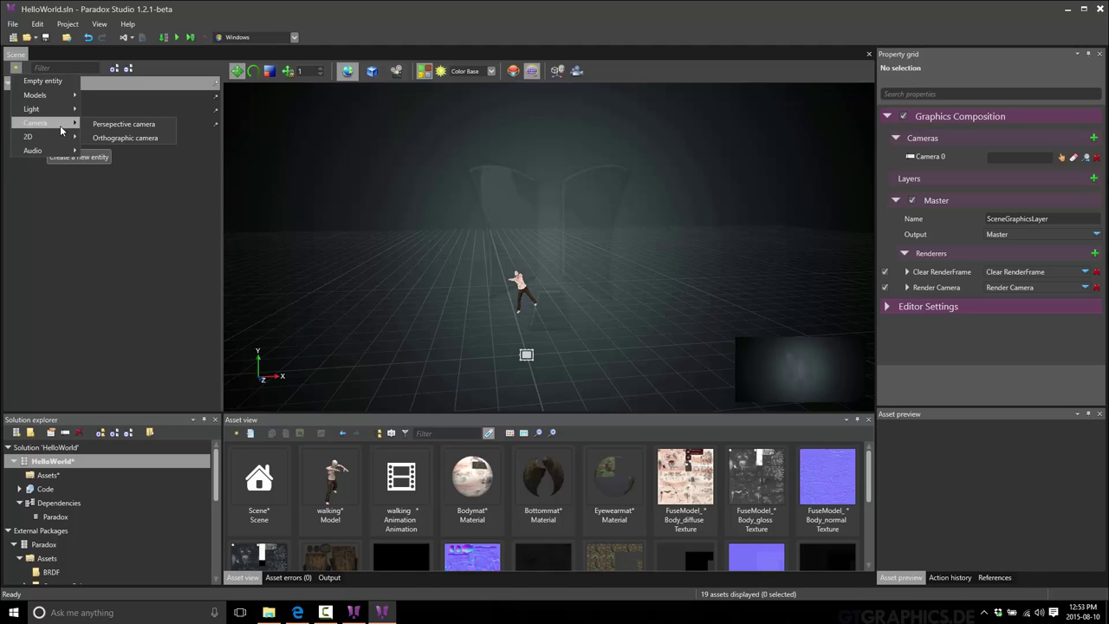
left_click(128, 139)
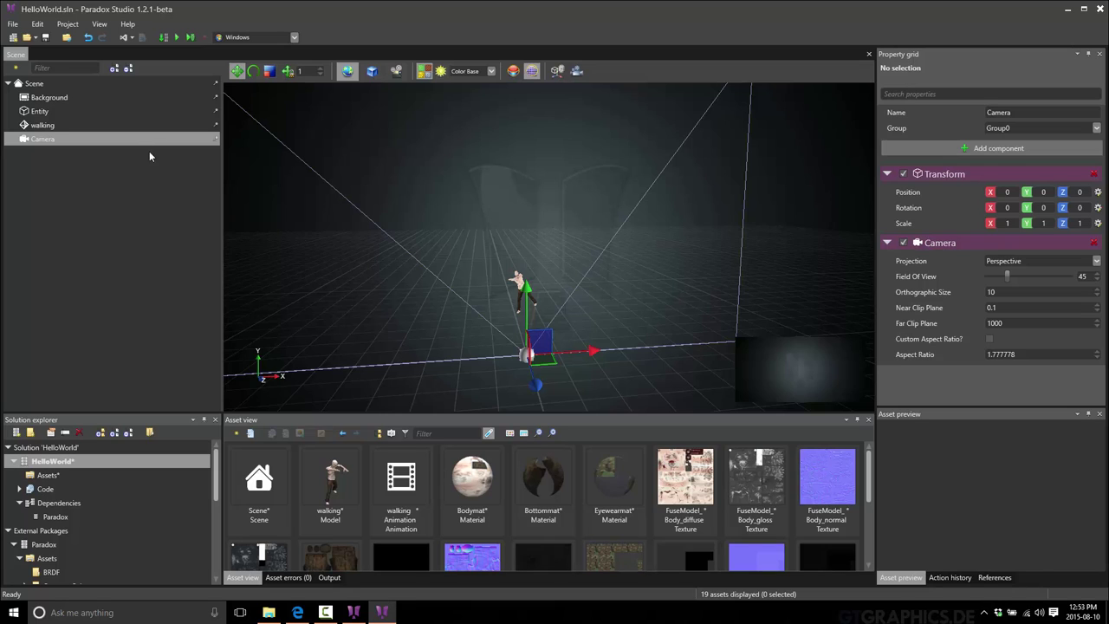
- Assign the Camera entity to the Camera 0 slot in Graphics Composition, then recentre the view on the character
left_click(49, 84)
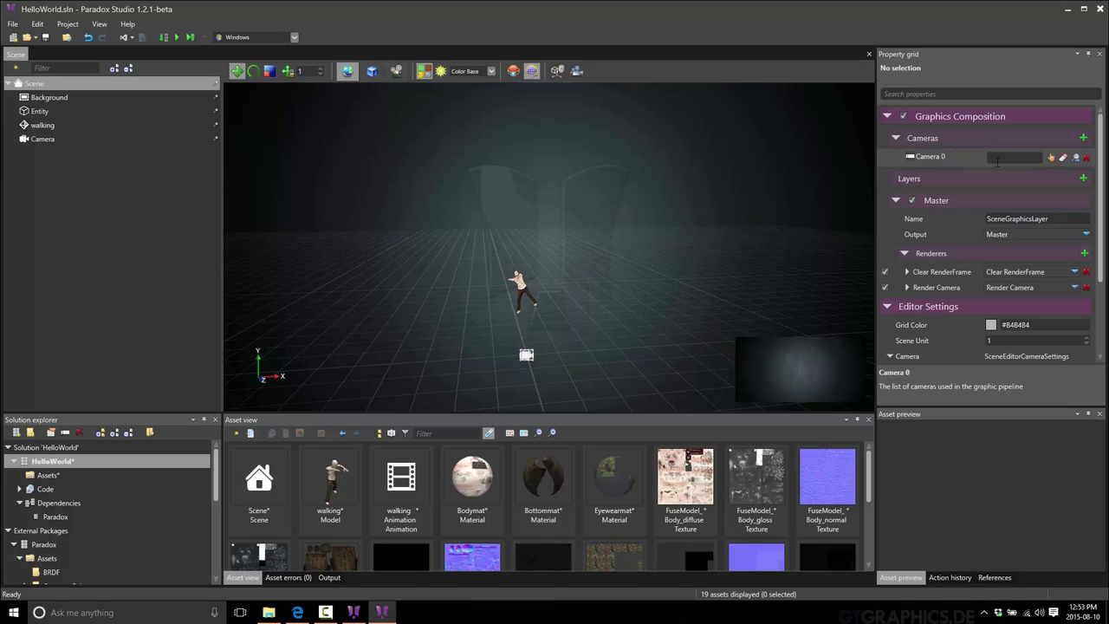
left_click(1052, 158)
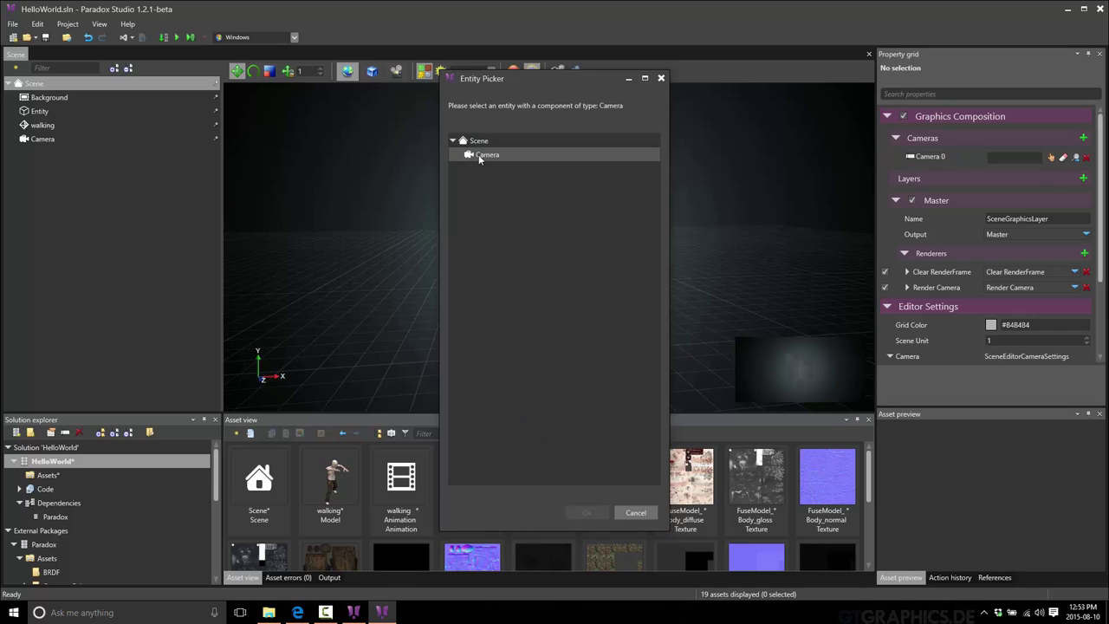
left_click(479, 154)
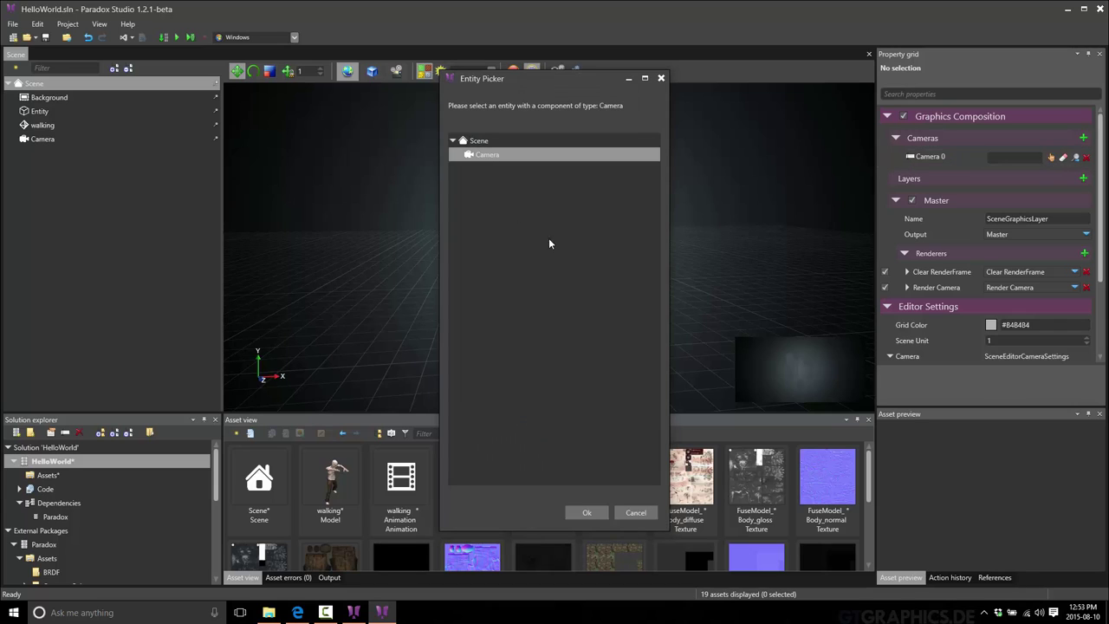
left_click(587, 513)
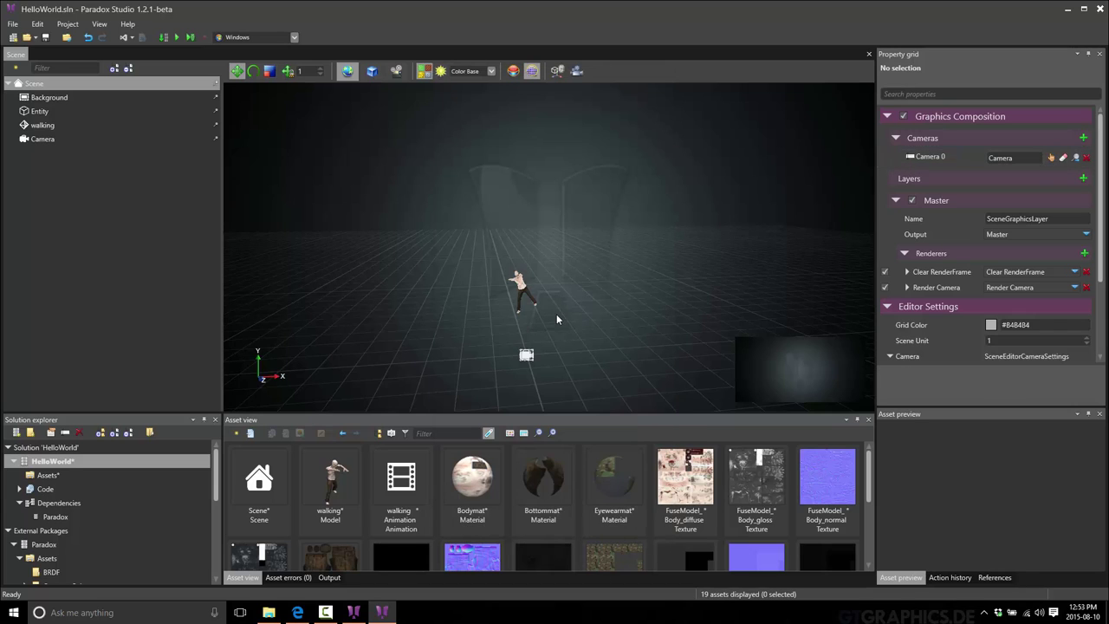
mouse_move(558, 320)
middle_mouse_down()
mouse_move(546, 320)
mouse_move(574, 325)
middle_mouse_up()
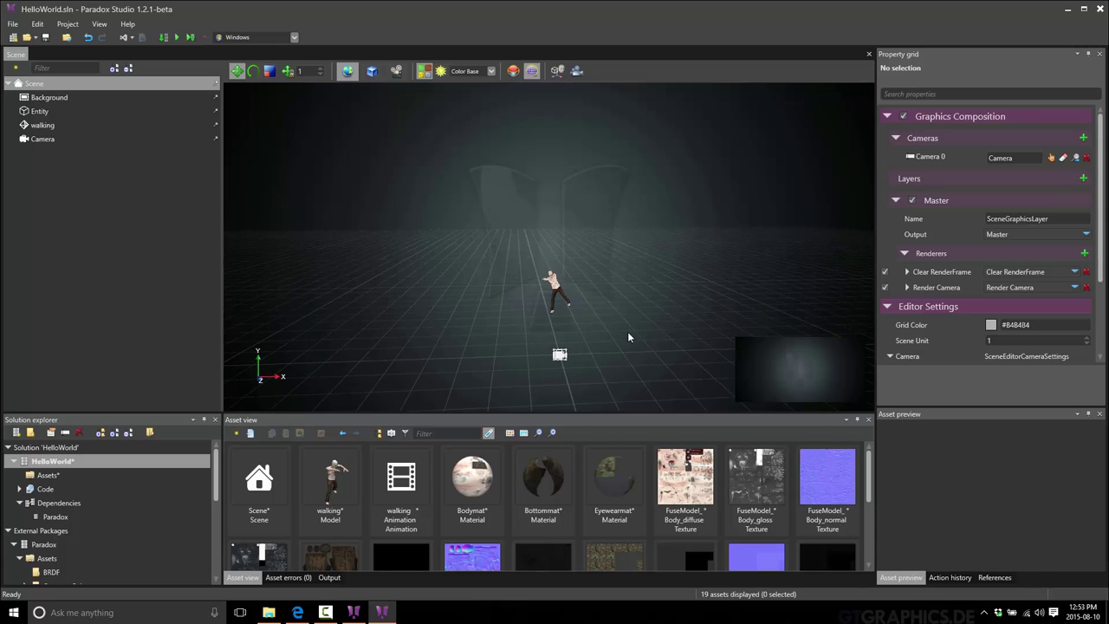
middle_click_drag(627, 336, 609, 385)
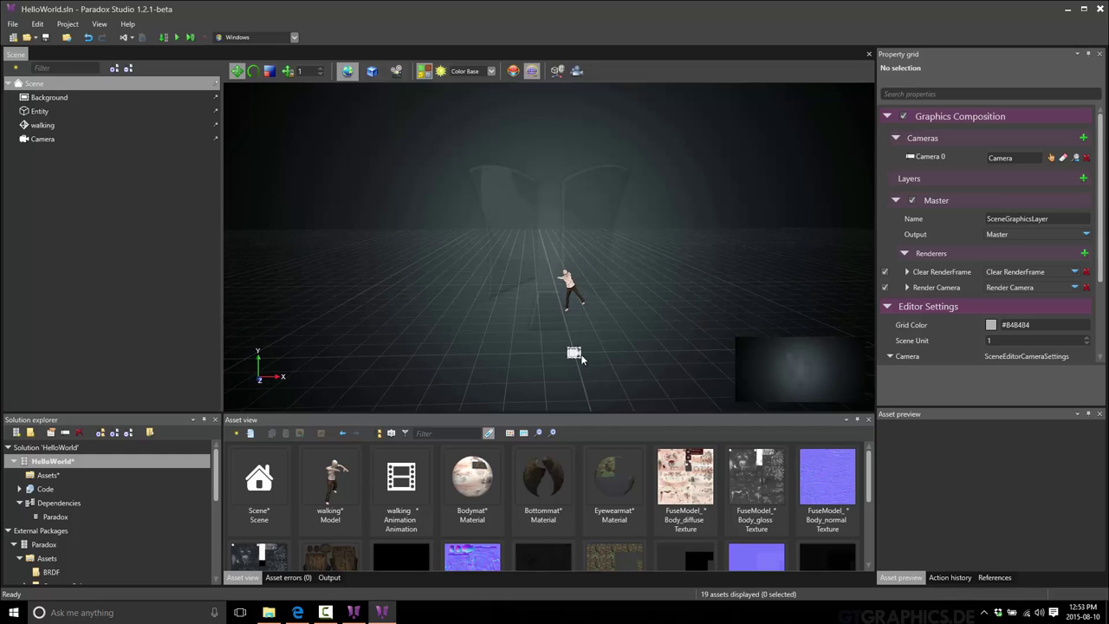
- Select the Camera and drag it along Z to position 0, 0, 1.07
left_click(574, 355)
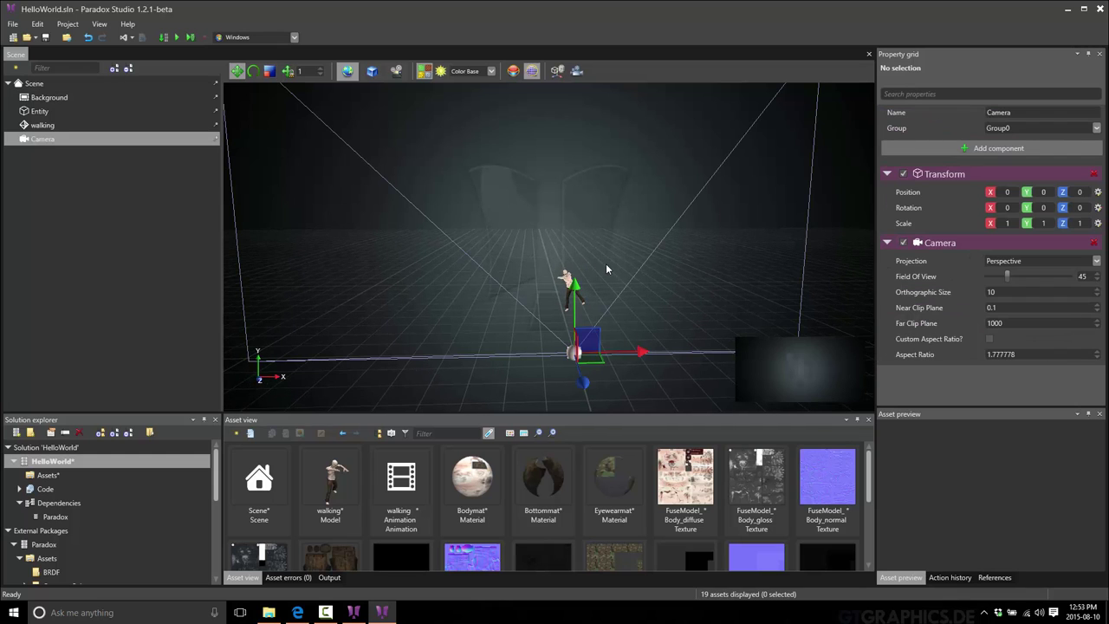
scroll(605, 263, "down", 2)
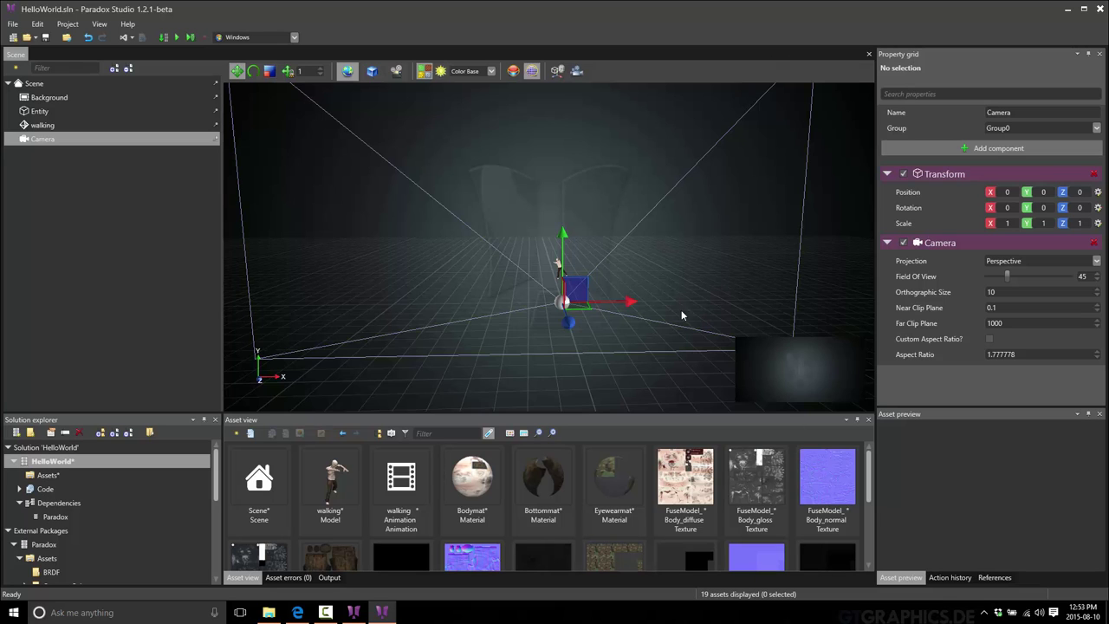
scroll(532, 262, "up", 3)
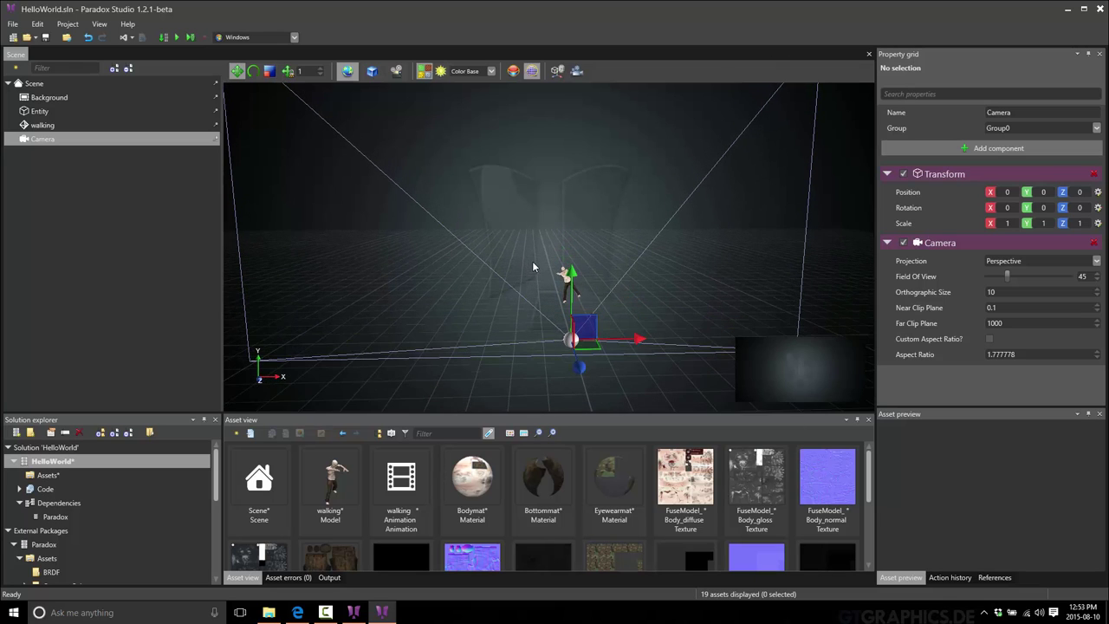
mouse_move(581, 365)
left_mouse_down()
mouse_move(572, 292)
mouse_move(565, 328)
mouse_move(582, 377)
left_mouse_up()
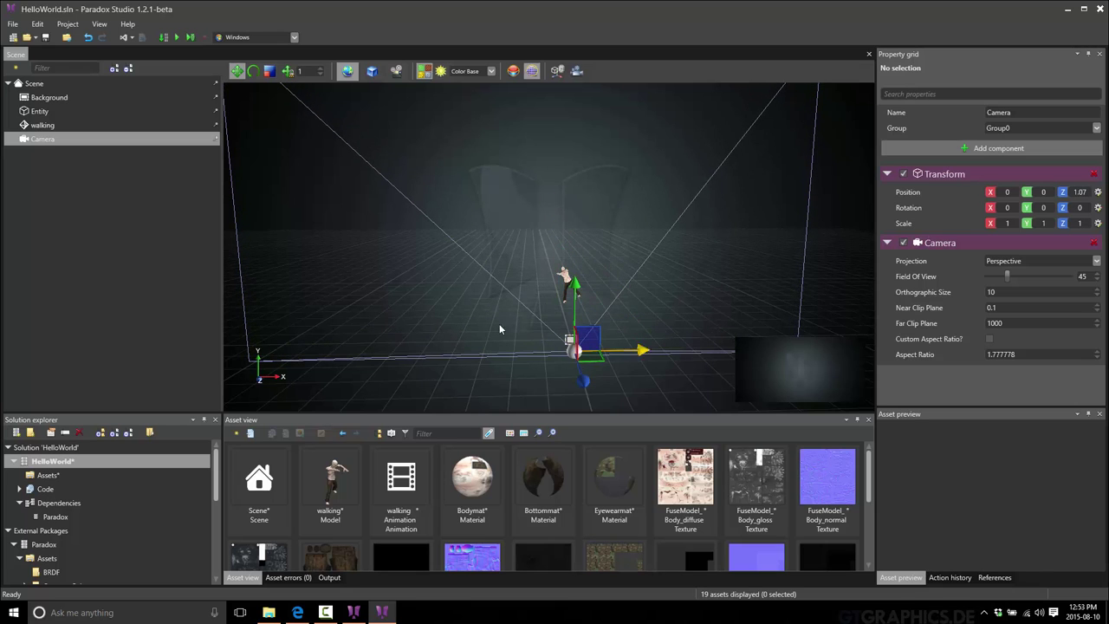
left_click(35, 83)
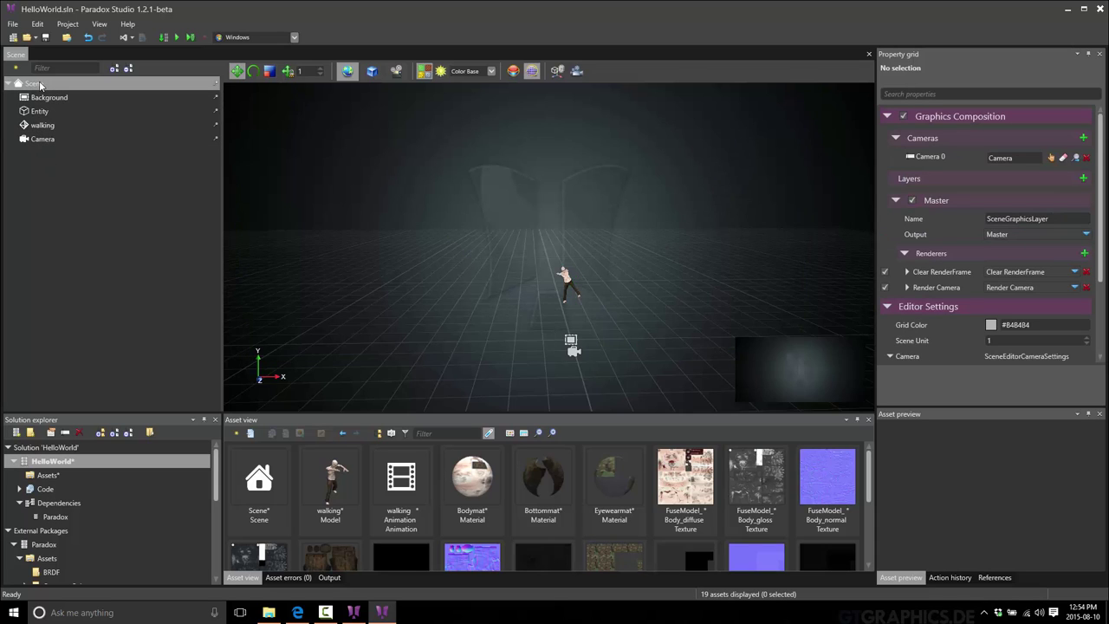
left_click(43, 139)
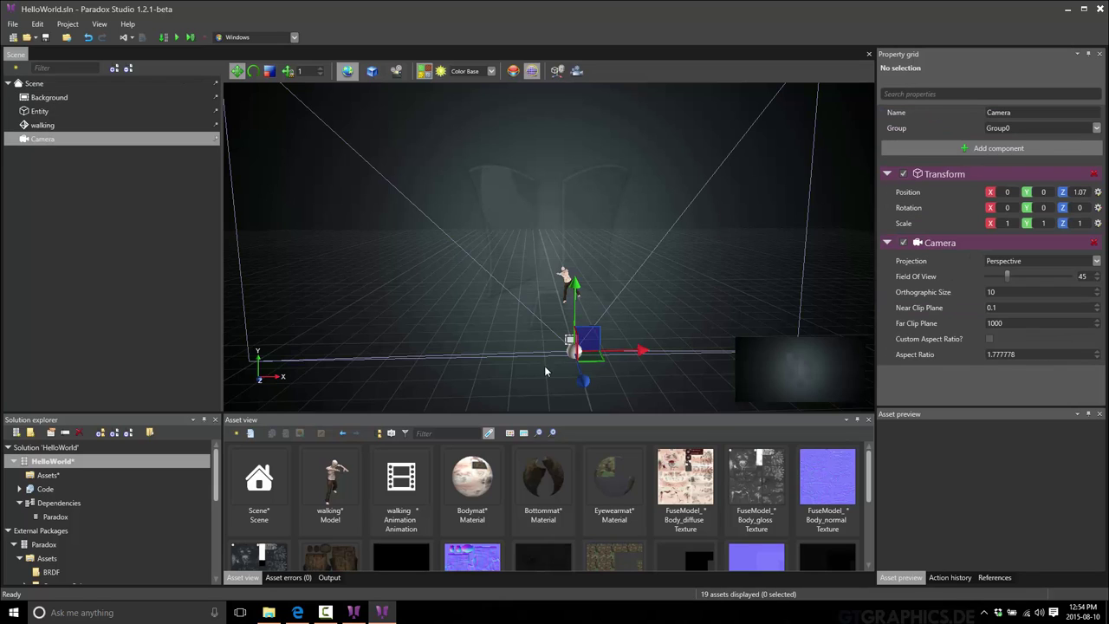
- Add a Point light under the Camera and lower it to Y 0.329
left_click(16, 69)
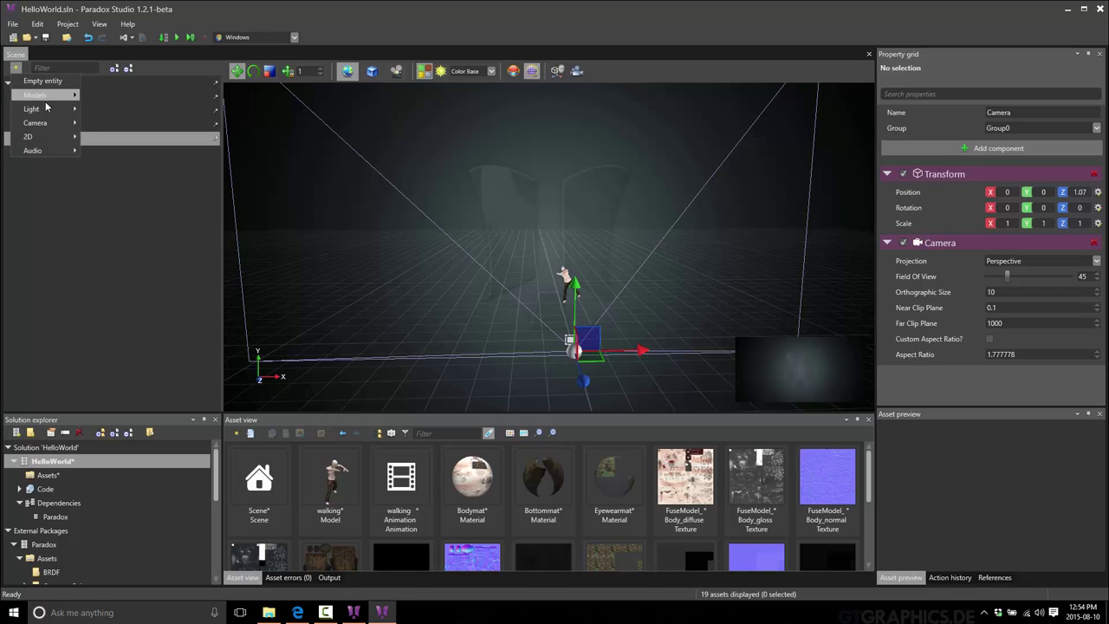
mouse_move(45, 109)
left_click(108, 124)
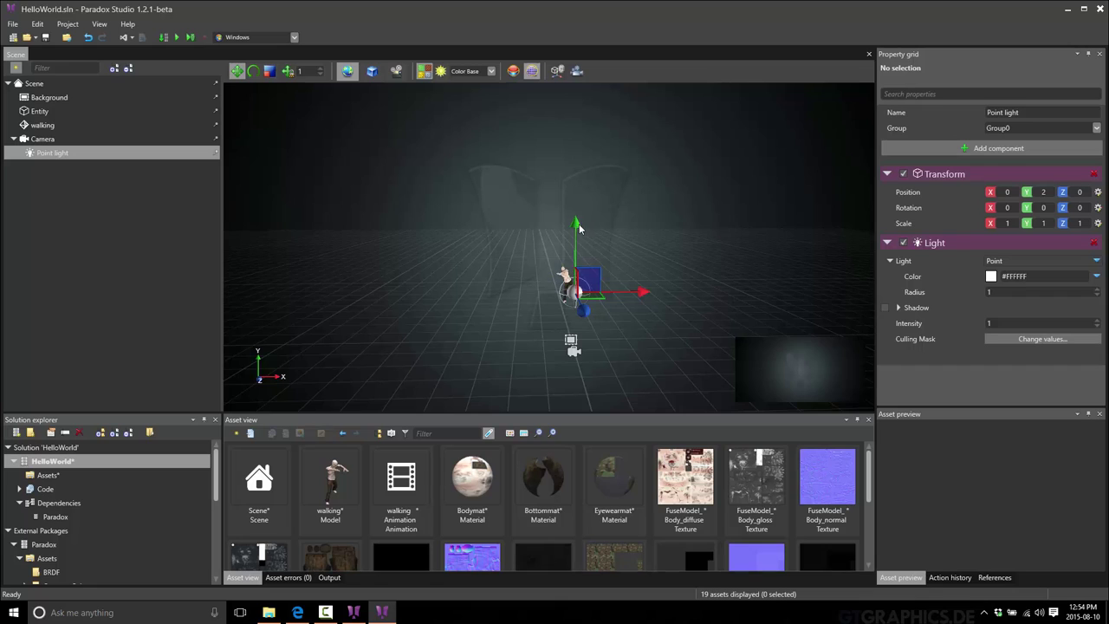
left_click_drag(578, 228, 592, 371)
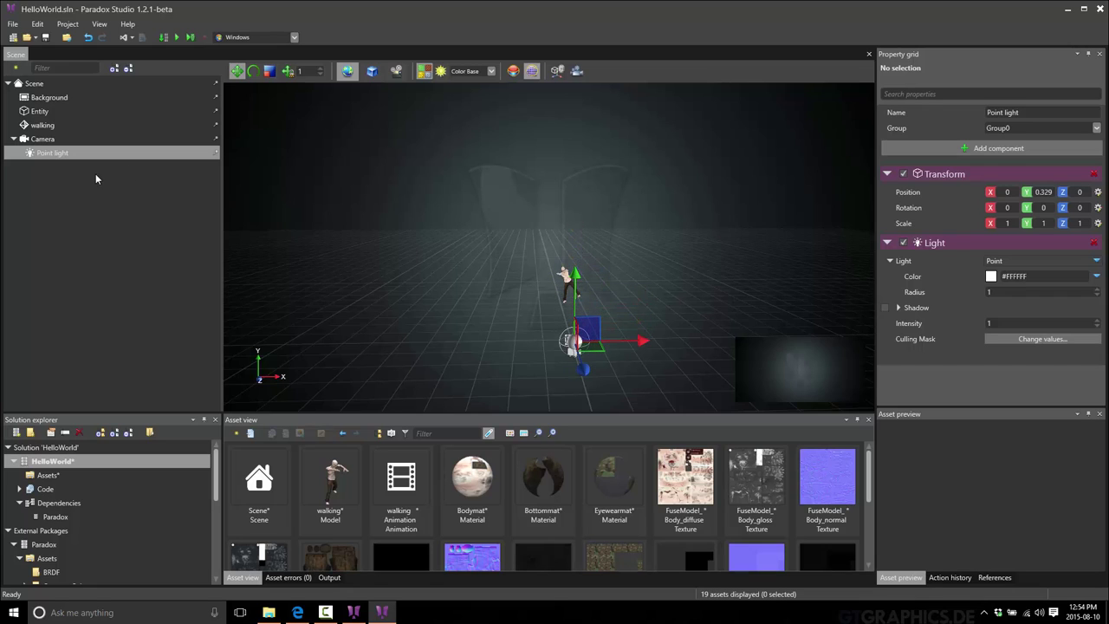
- Slide the camera left and move the point light up and left to X -1.949, Y 1.103
left_click(42, 138)
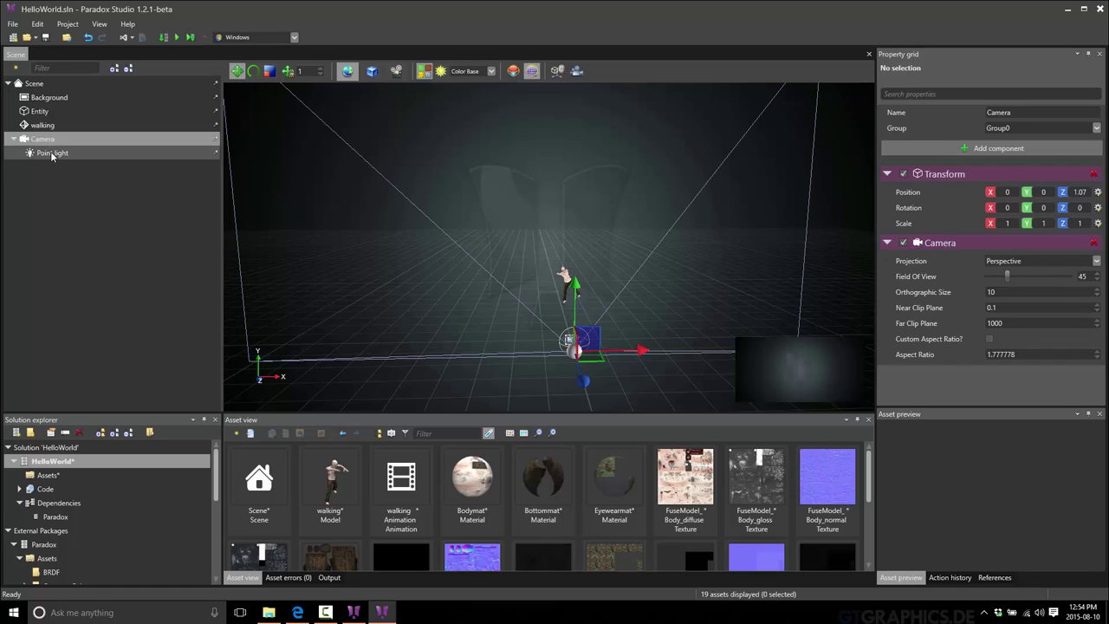
left_click(52, 154)
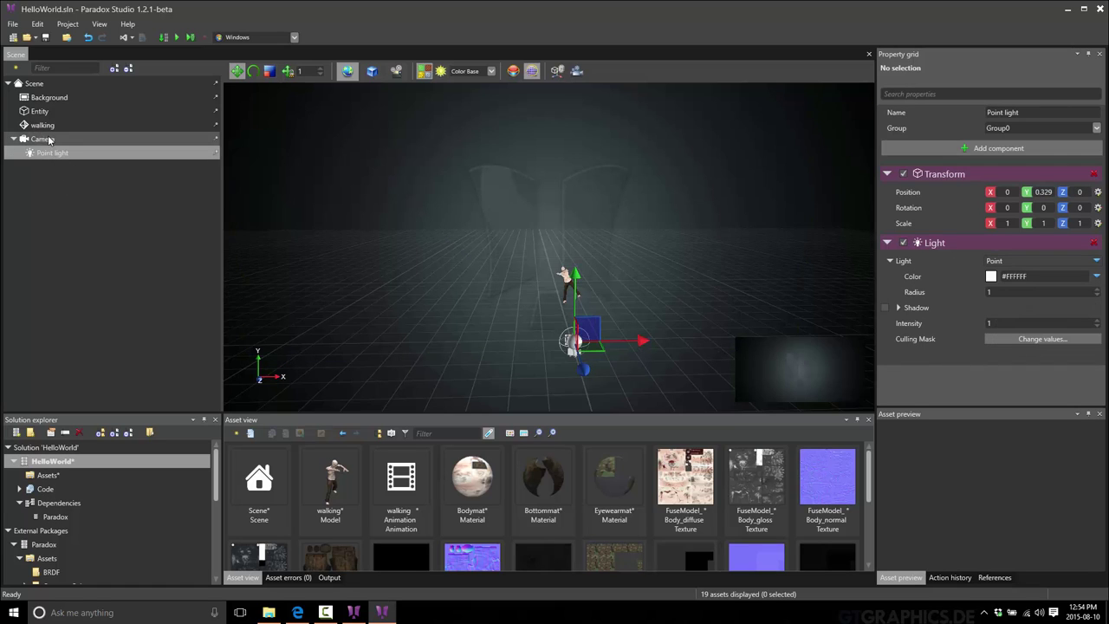
left_click(45, 139)
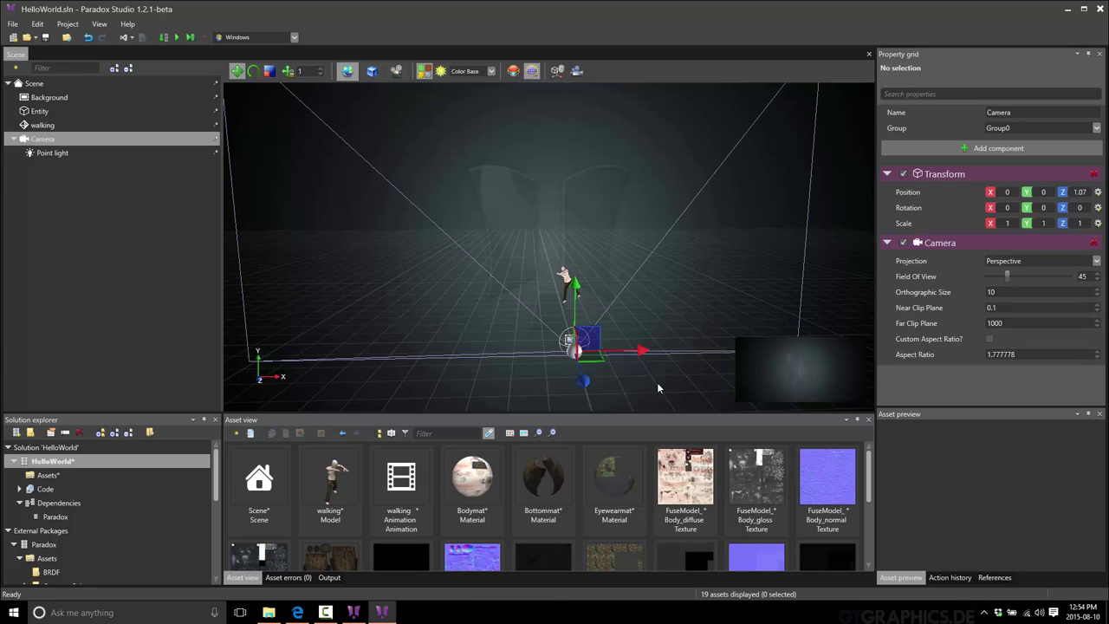
left_click_drag(643, 357, 607, 351)
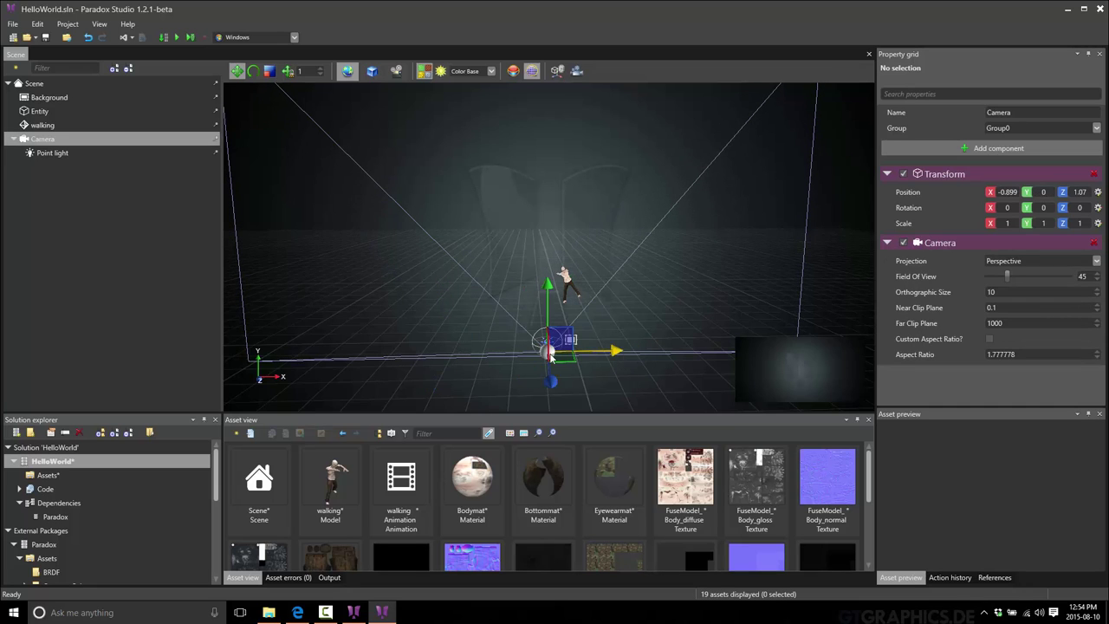
left_click(66, 152)
left_click_drag(543, 286, 544, 264)
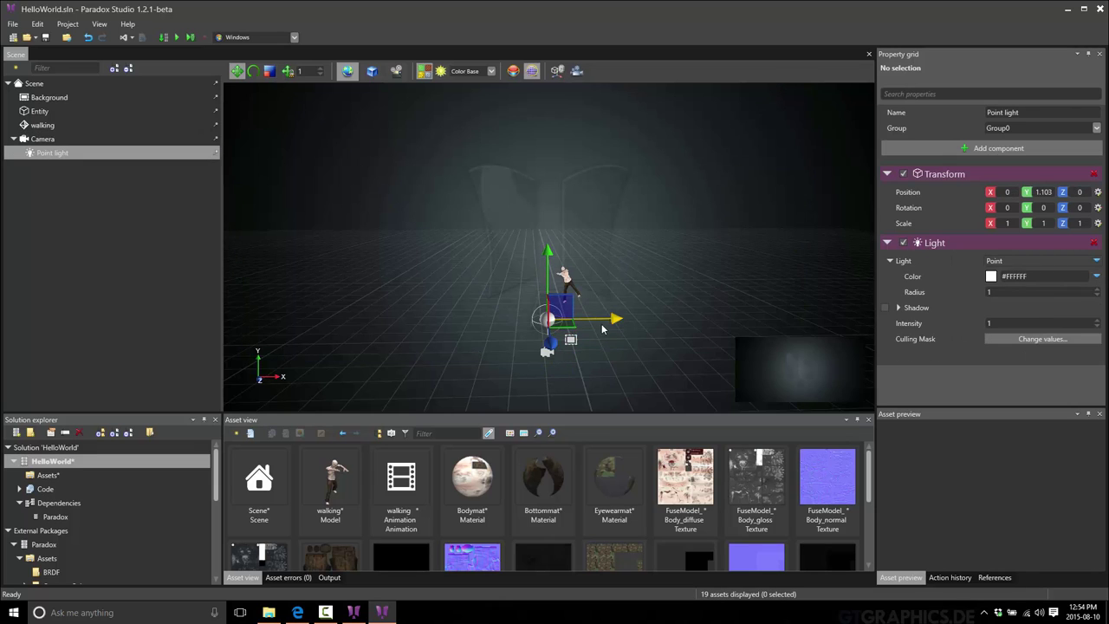
left_click_drag(611, 319, 549, 320)
- Position the camera at X -0.654, Y 1.692
left_click(547, 353)
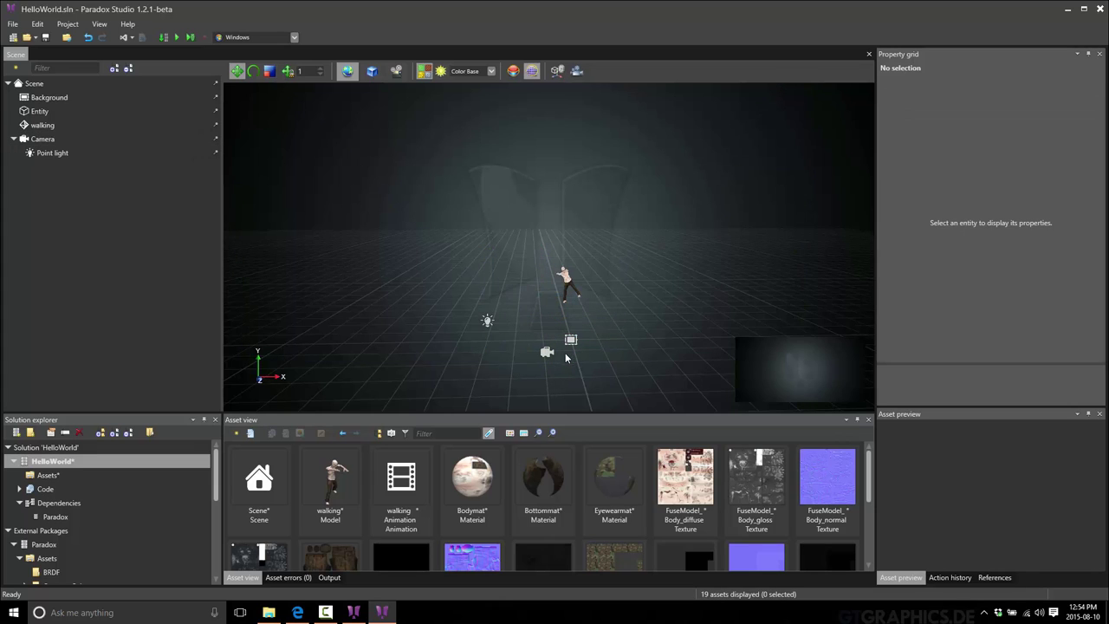
mouse_move(620, 354)
left_mouse_down()
mouse_move(750, 337)
mouse_move(537, 316)
mouse_move(705, 312)
mouse_move(661, 296)
mouse_move(611, 359)
left_mouse_up()
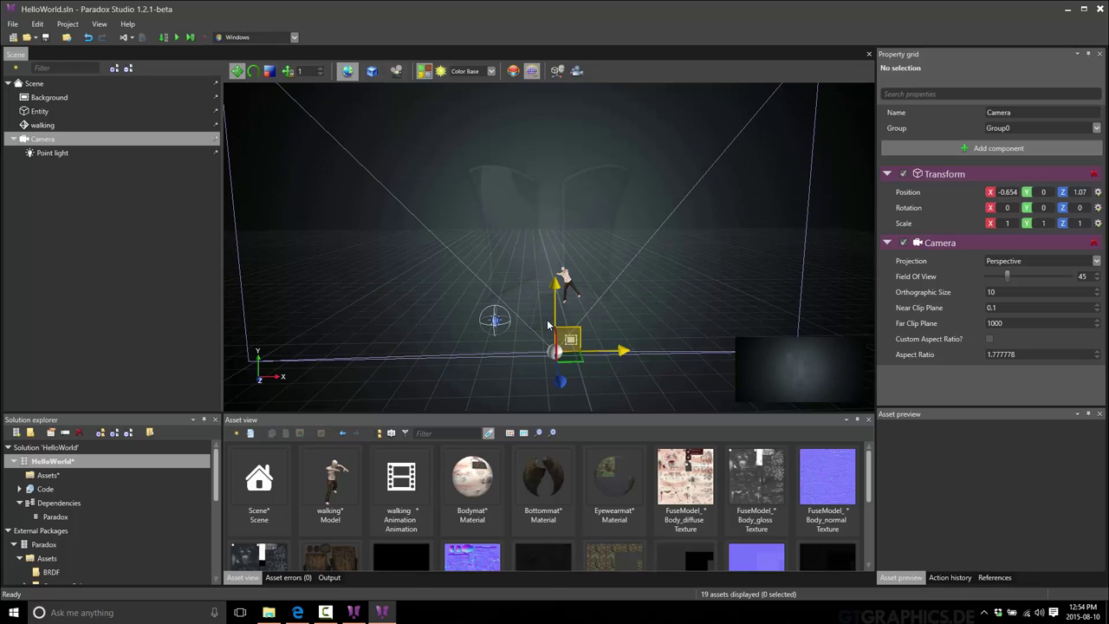
right_click_drag(545, 326, 560, 235)
left_click_drag(560, 235, 555, 252)
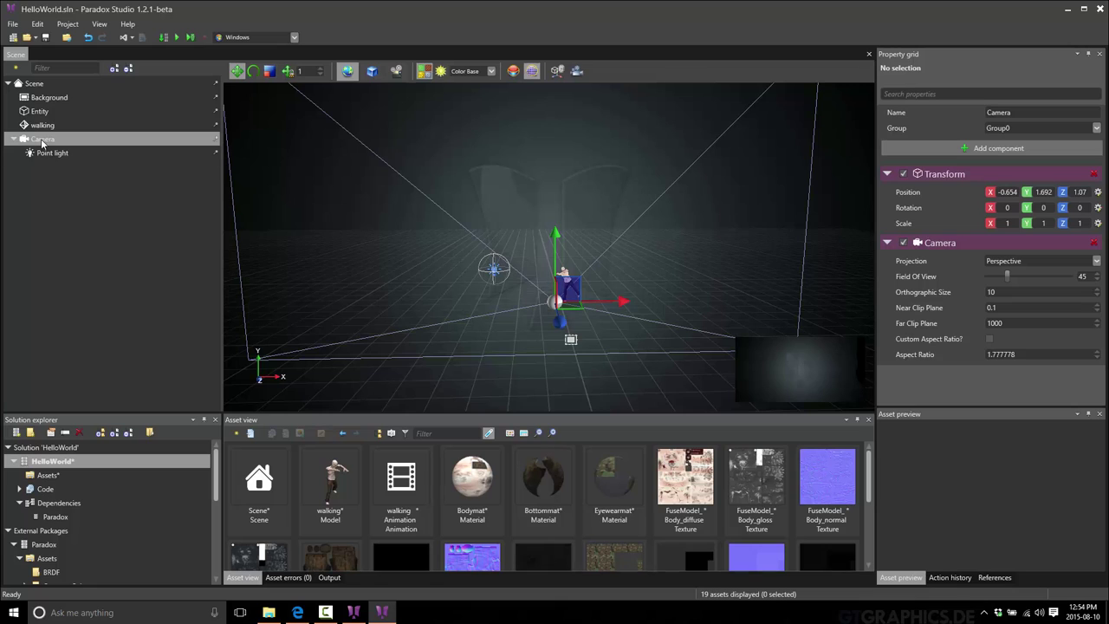
left_click(40, 112)
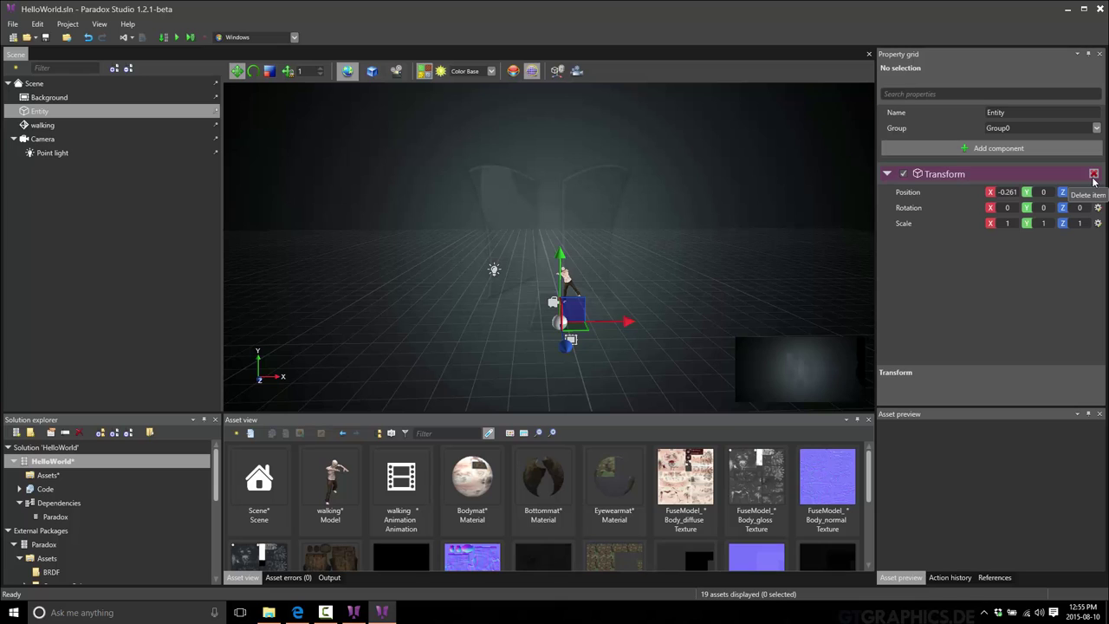
- After trial drags along X, set the empty Entity's Position X and Z fields to 0
left_click_drag(607, 313, 683, 294)
key("ctrl+z")
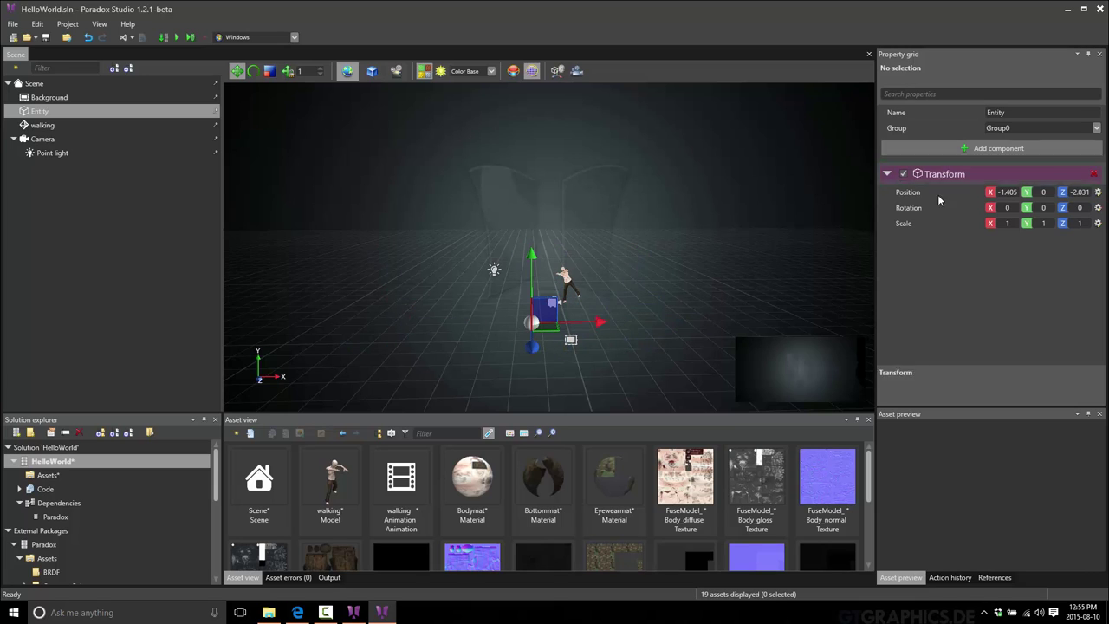
left_click_drag(610, 322, 749, 318)
left_click(1006, 192)
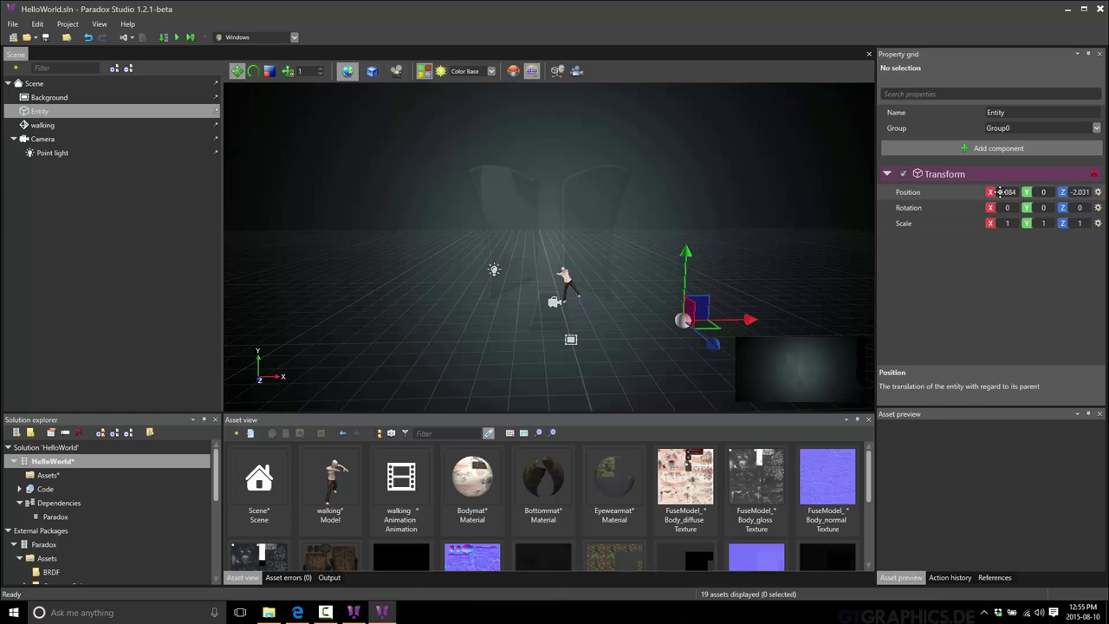
type("0")
key("Return")
left_click(1079, 191)
key("Home")
key("Delete")
key("Delete")
key("Delete")
key("Delete")
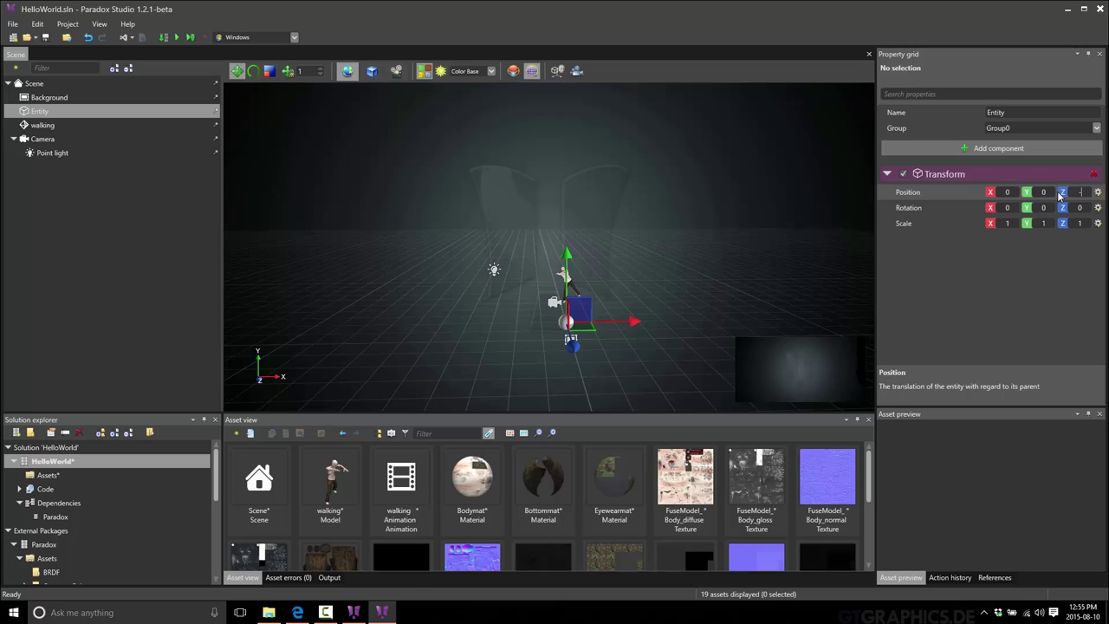
key("Return")
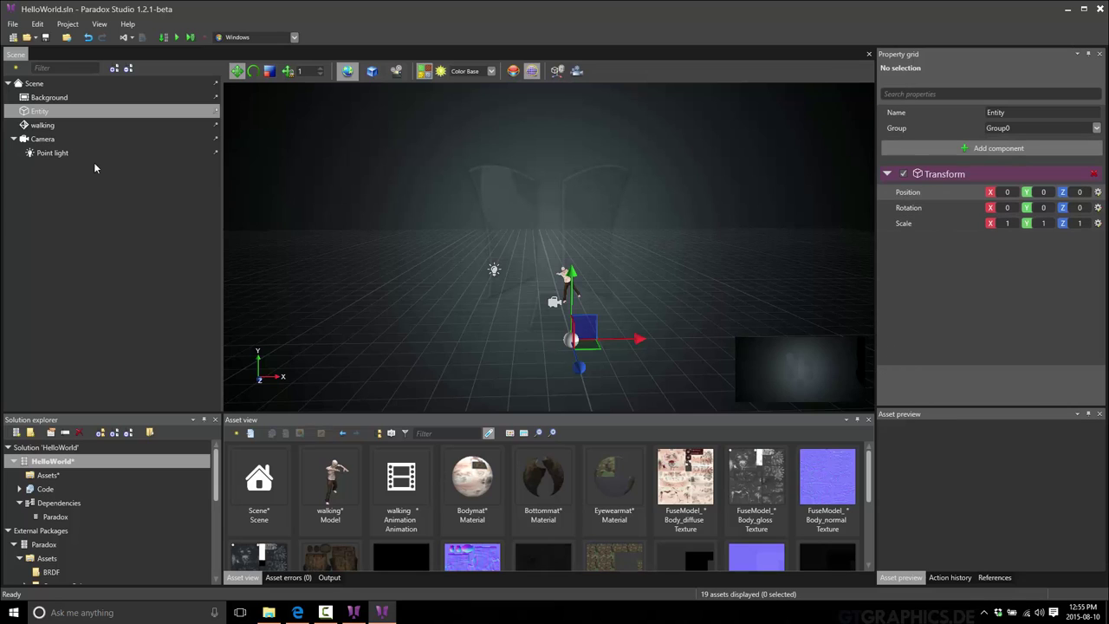
left_click(61, 153)
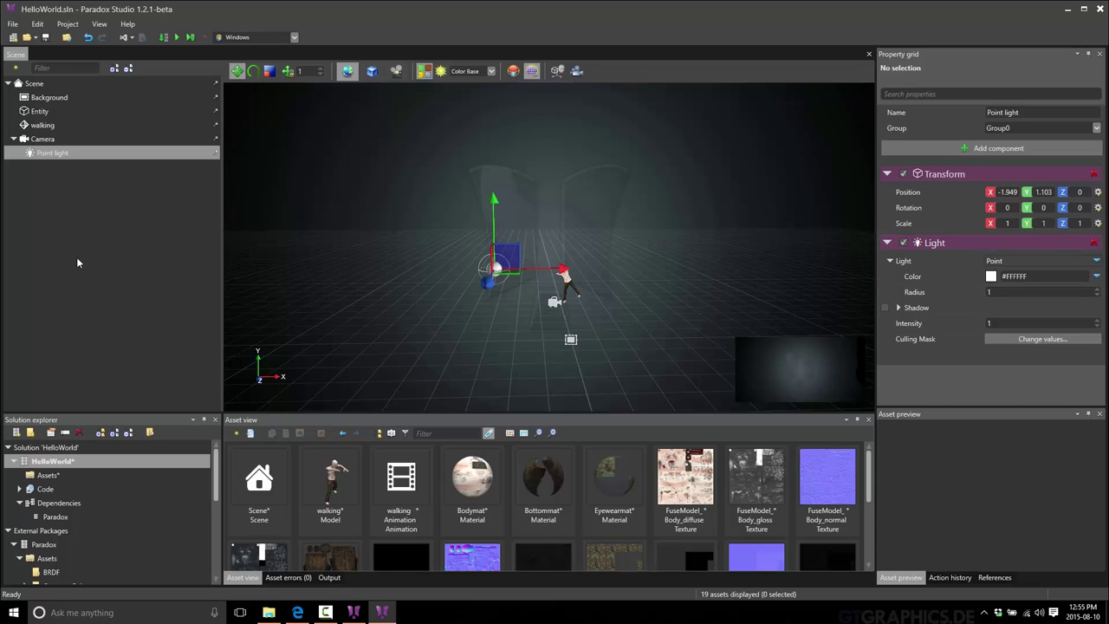
left_click(43, 112)
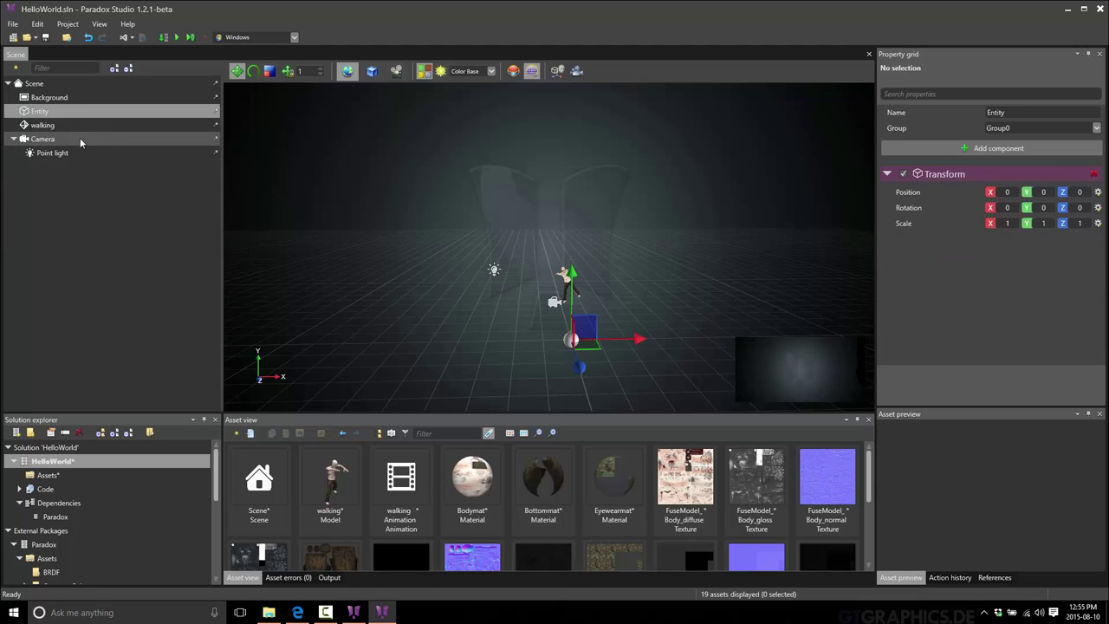
left_click(1010, 150)
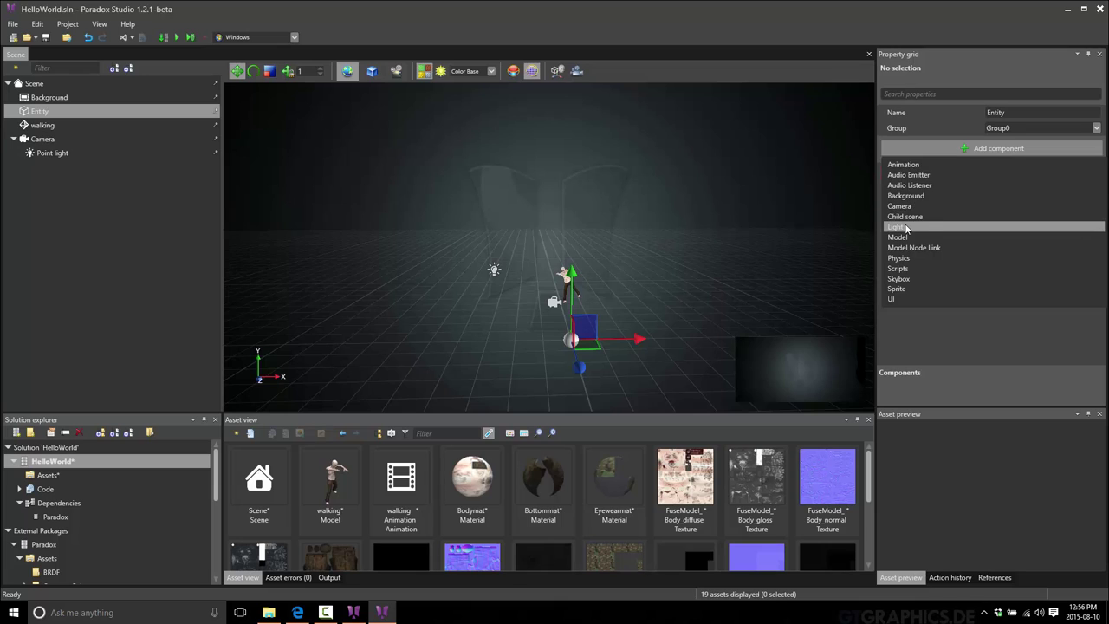
left_click(907, 228)
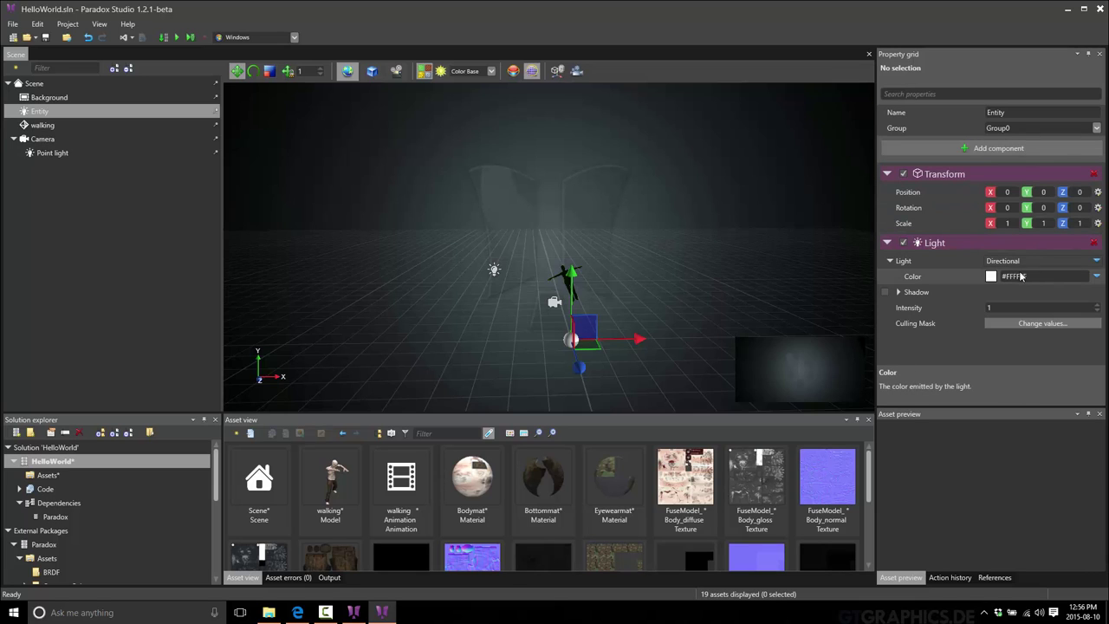
left_click(1018, 266)
left_click(1006, 277)
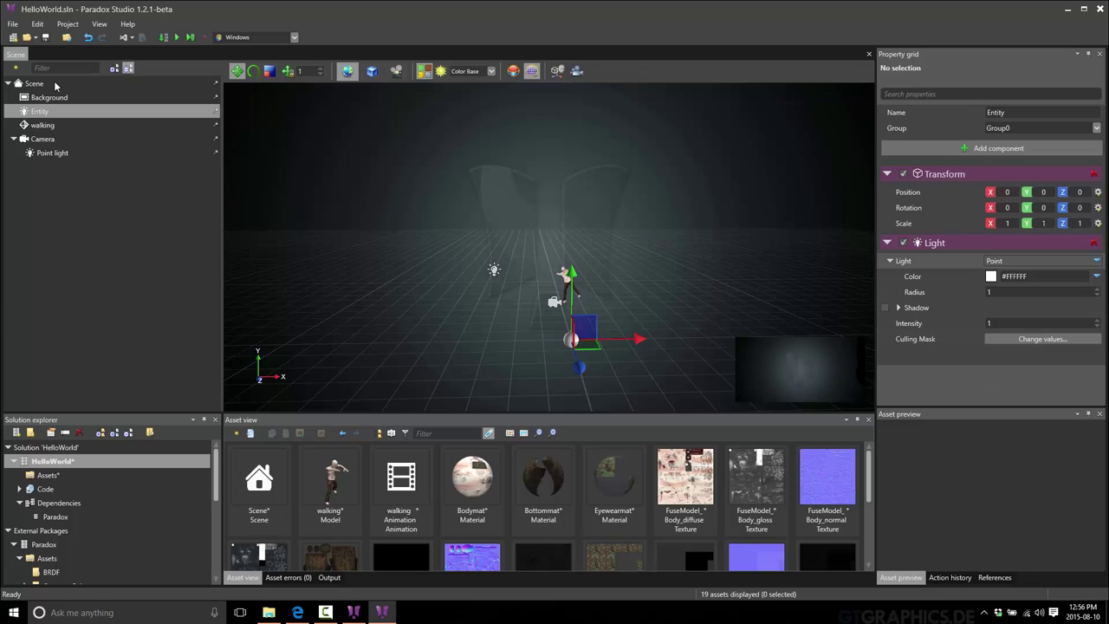
- Select the Point light entity after closing the add-entity list without adding anything
left_click(14, 70)
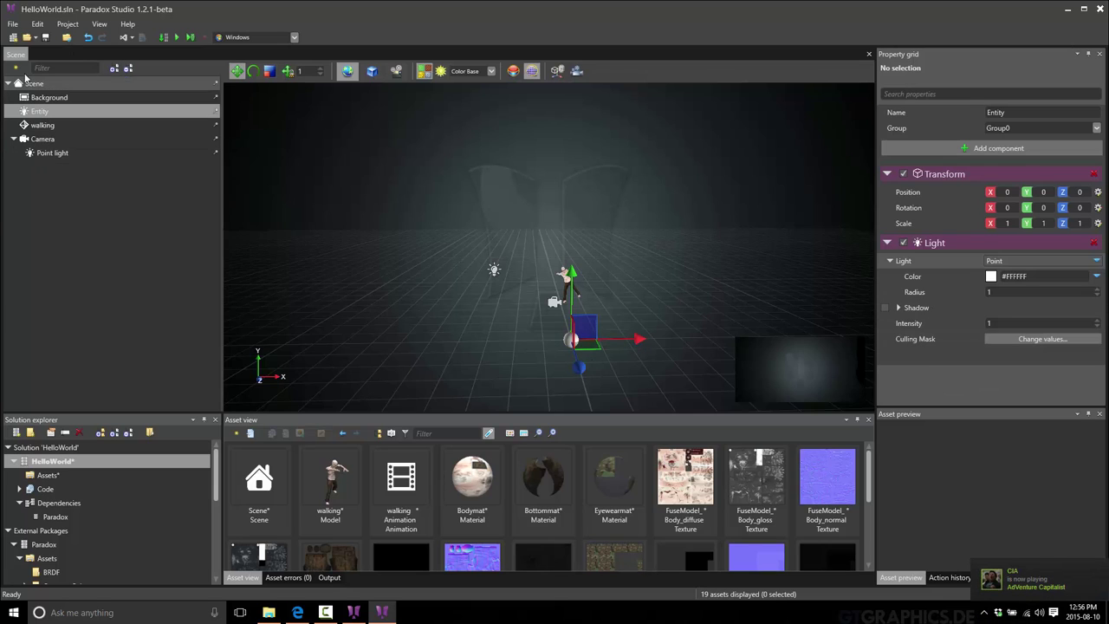
left_click(87, 175)
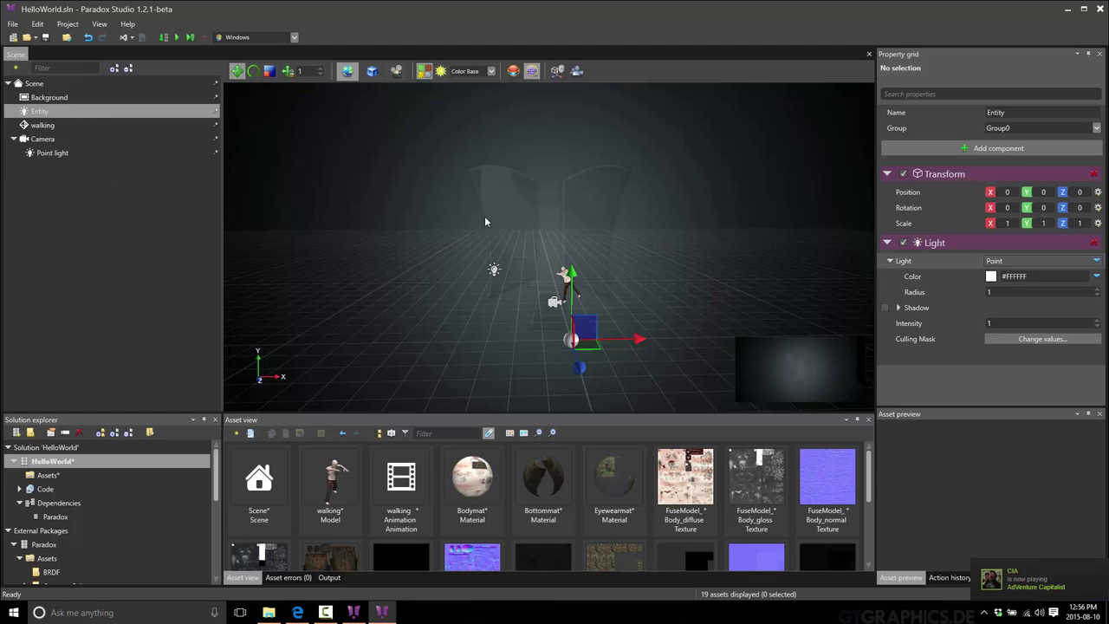
left_click(45, 154)
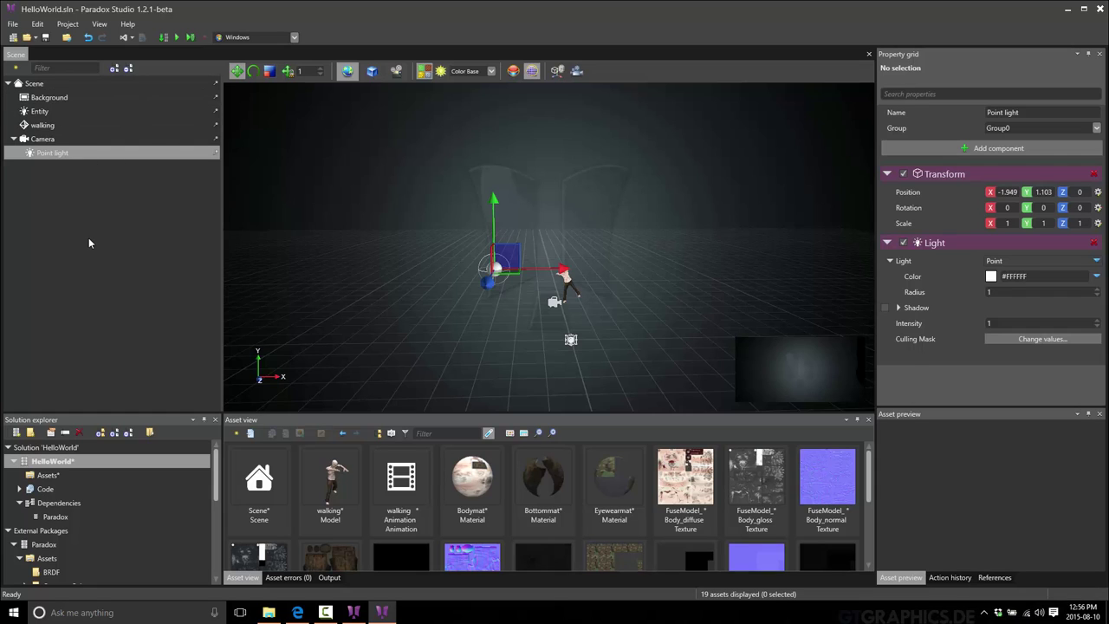
- Remove the Point light's Light component and move the entity right to X 0.358
left_click(1003, 150)
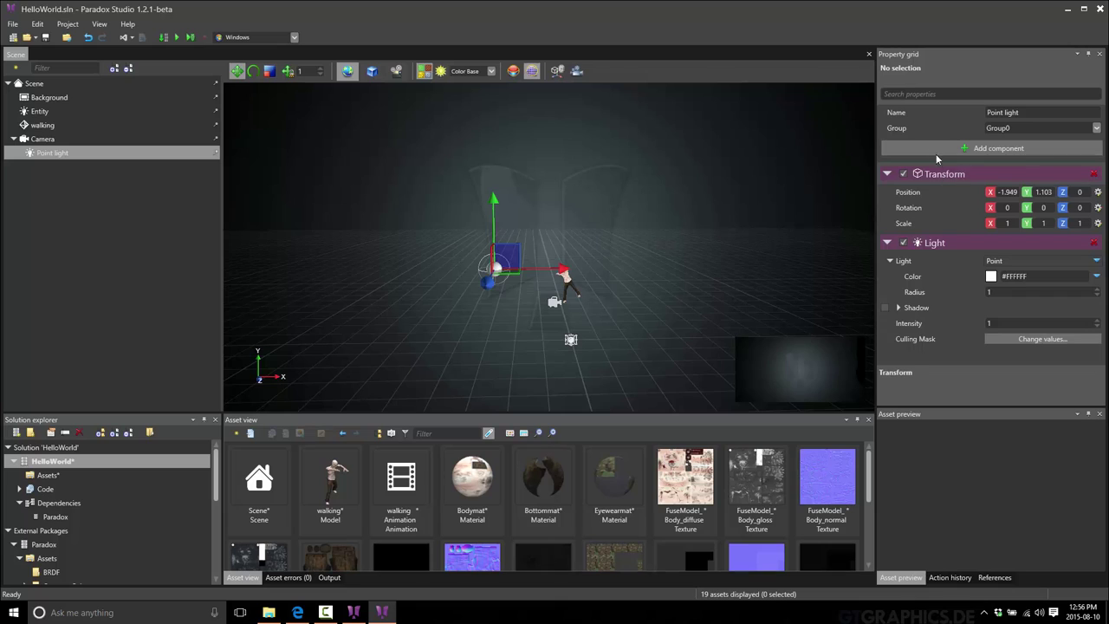
left_click(966, 149)
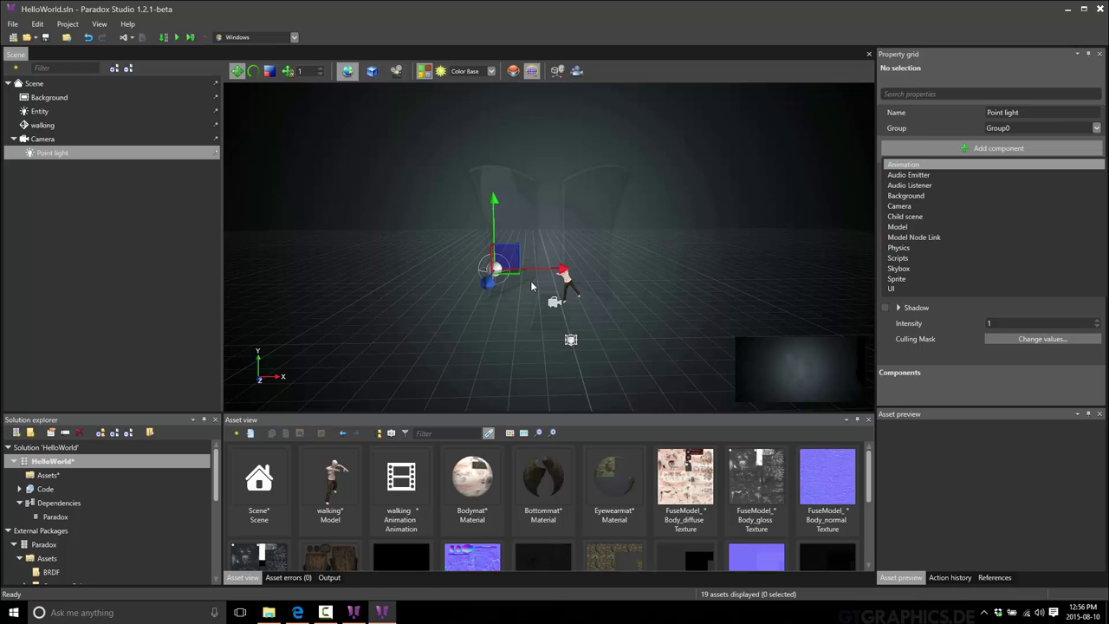
left_click(958, 151)
left_click(1095, 242)
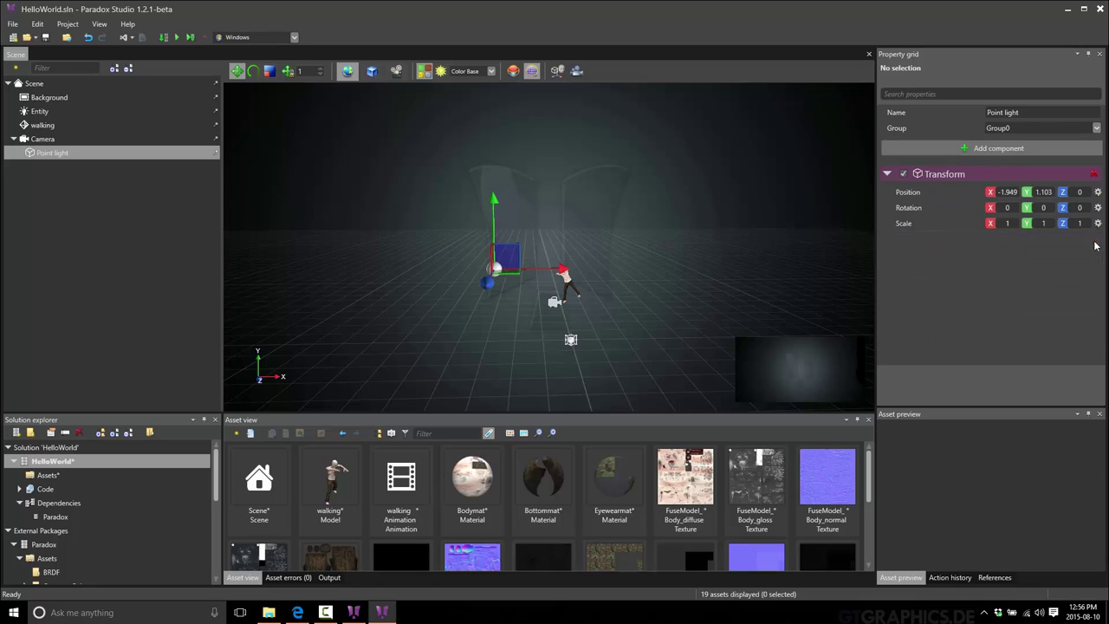
left_click_drag(563, 272, 634, 270)
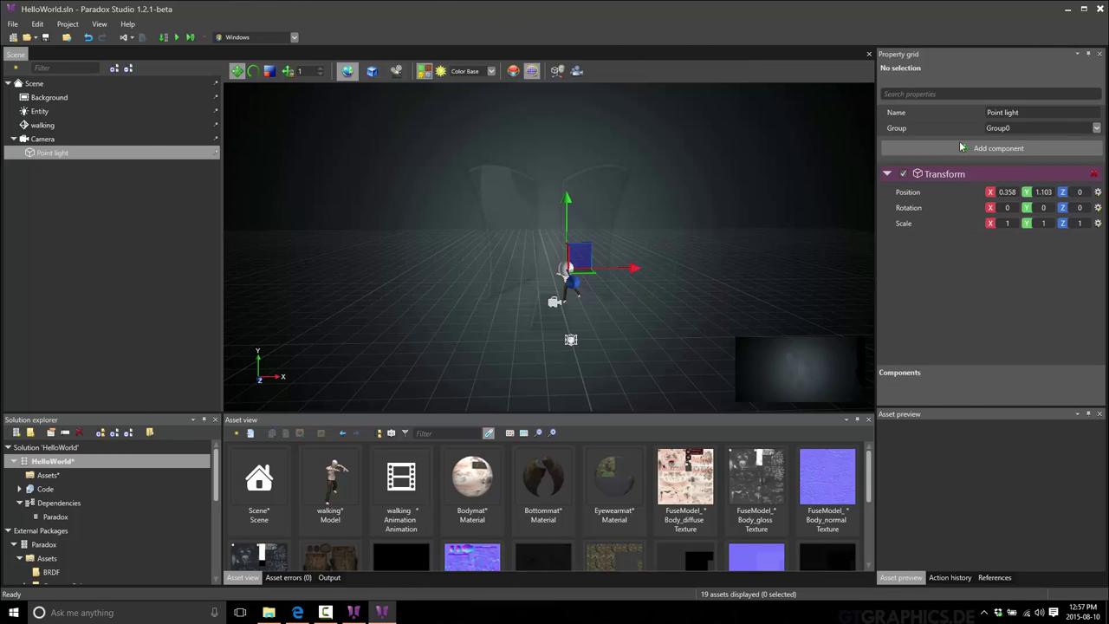
- Check the Entity, Background and Camera entities, then select the Bodymat material
left_click(39, 111)
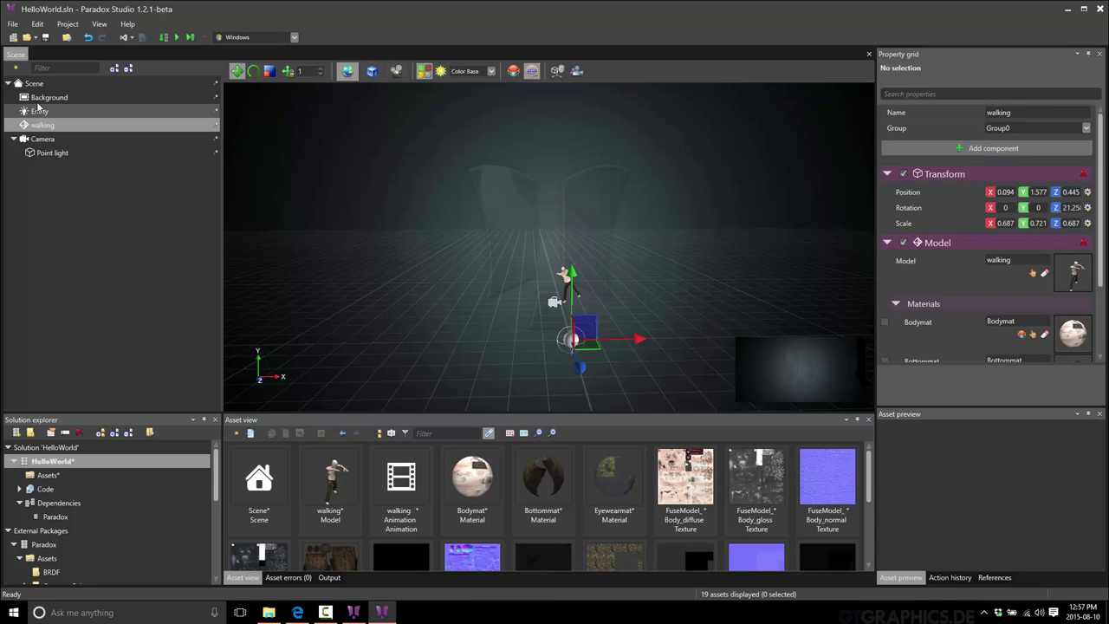
left_click(48, 97)
left_click(41, 139)
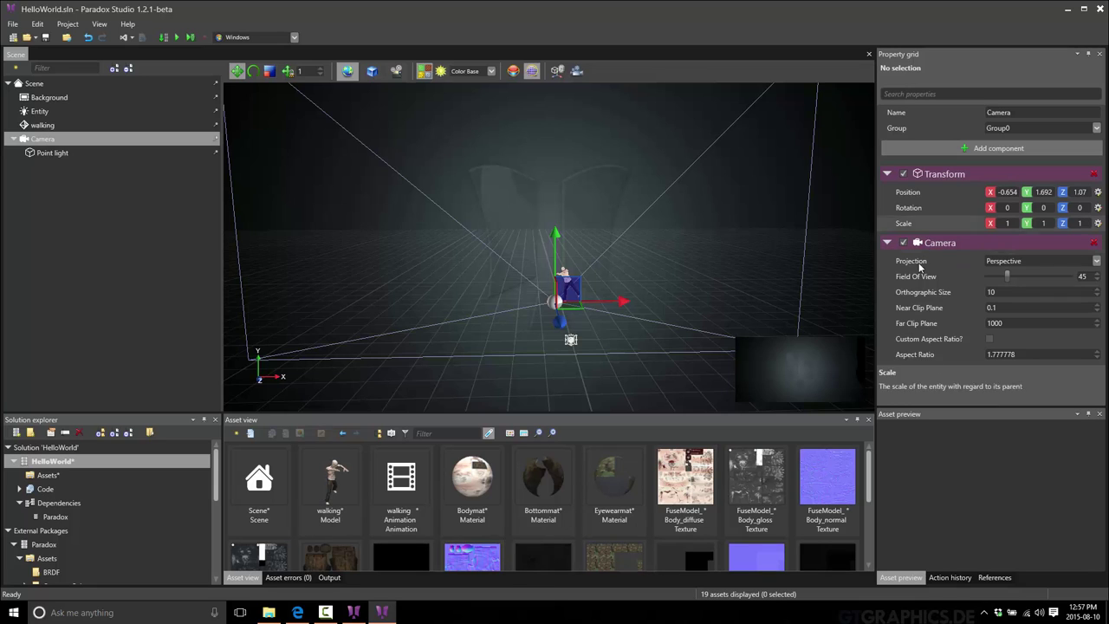
left_click(474, 477)
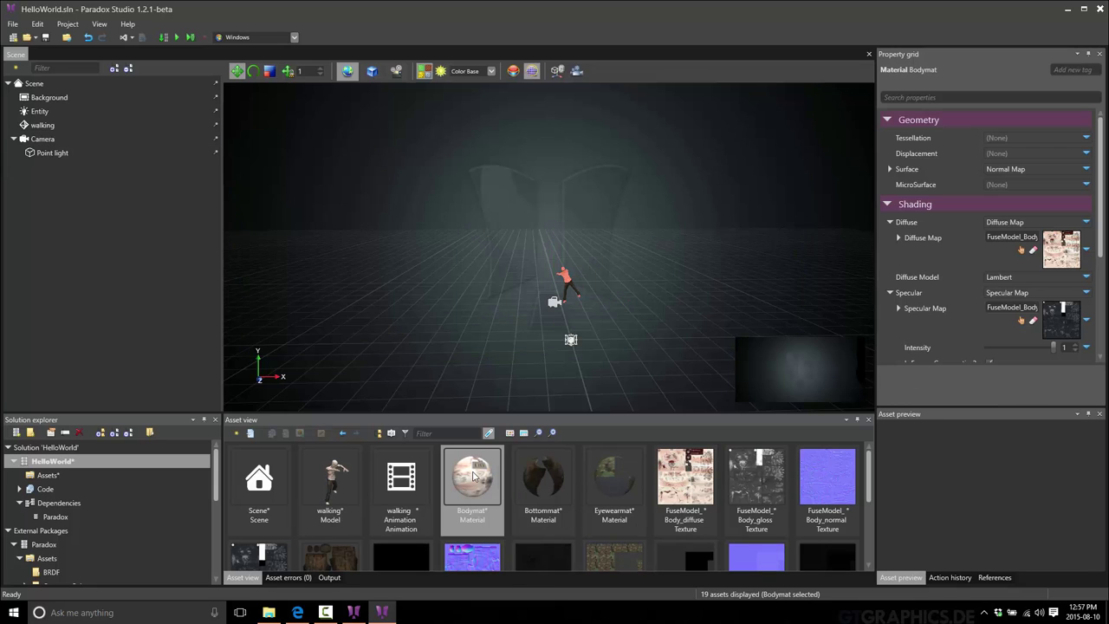
- Review Bodymat's Geometry group, leaving tessellation at None and surface at Normal Map
left_click(886, 120)
left_click(888, 141)
left_click(893, 233)
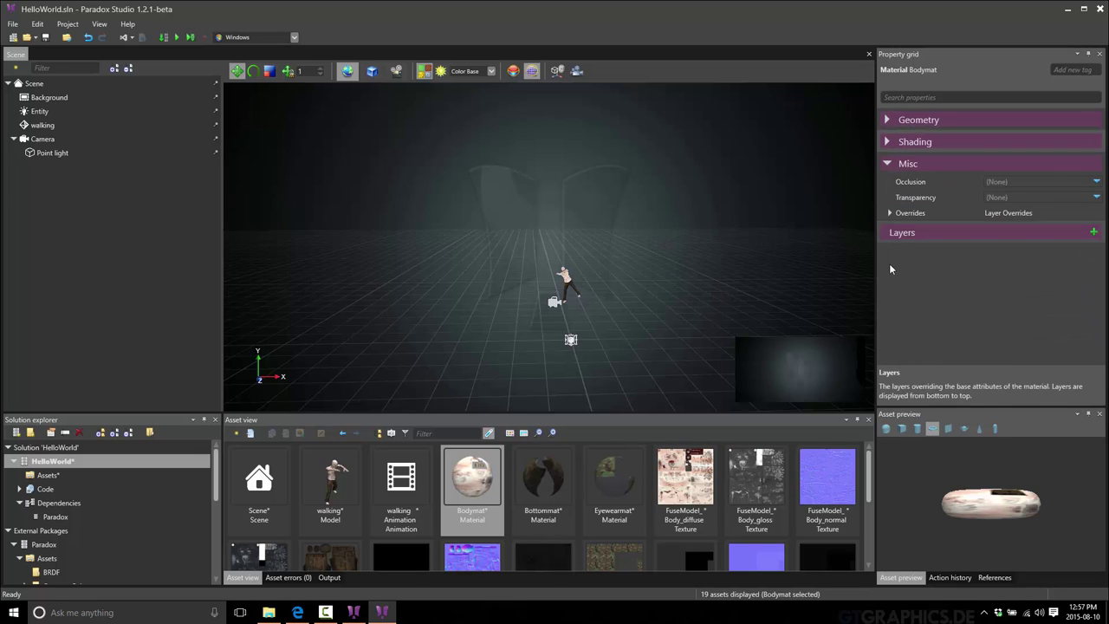
left_click(886, 163)
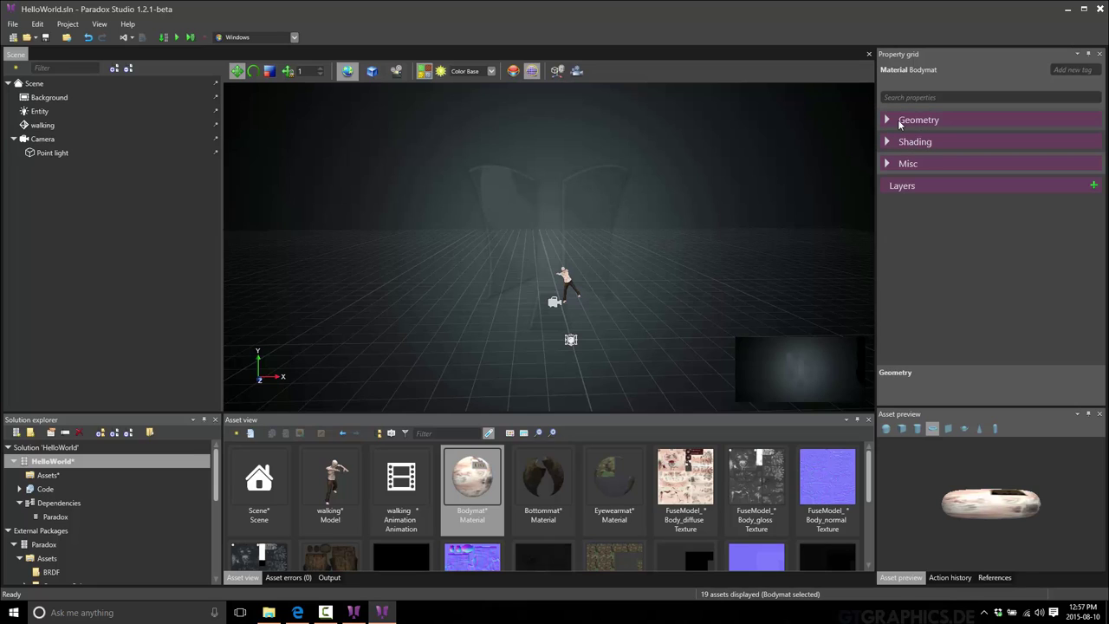
left_click(887, 120)
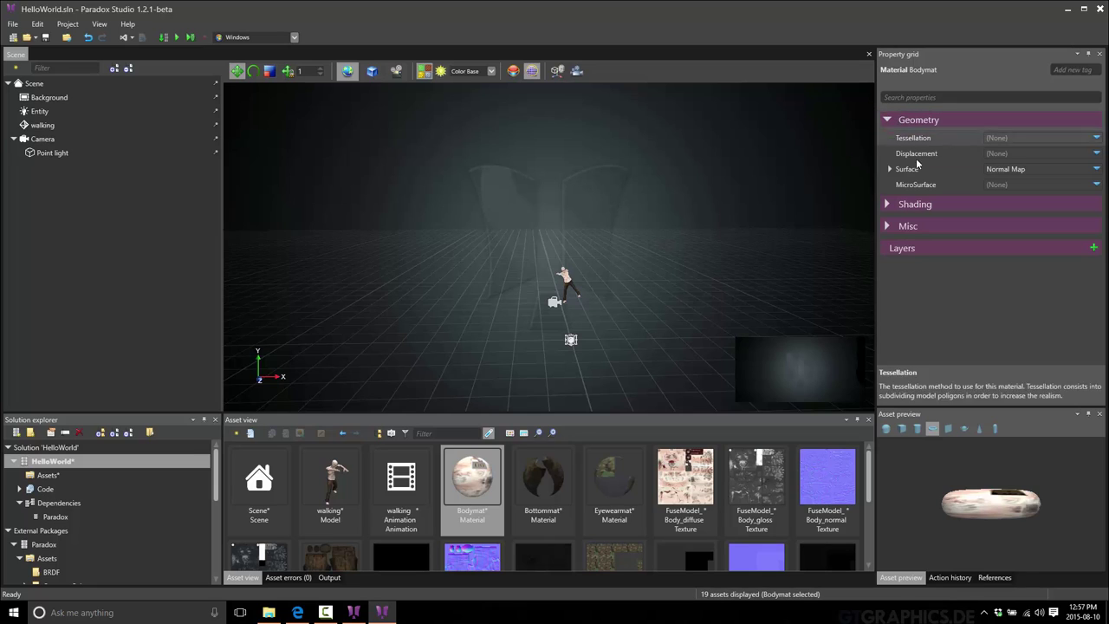
left_click(1030, 138)
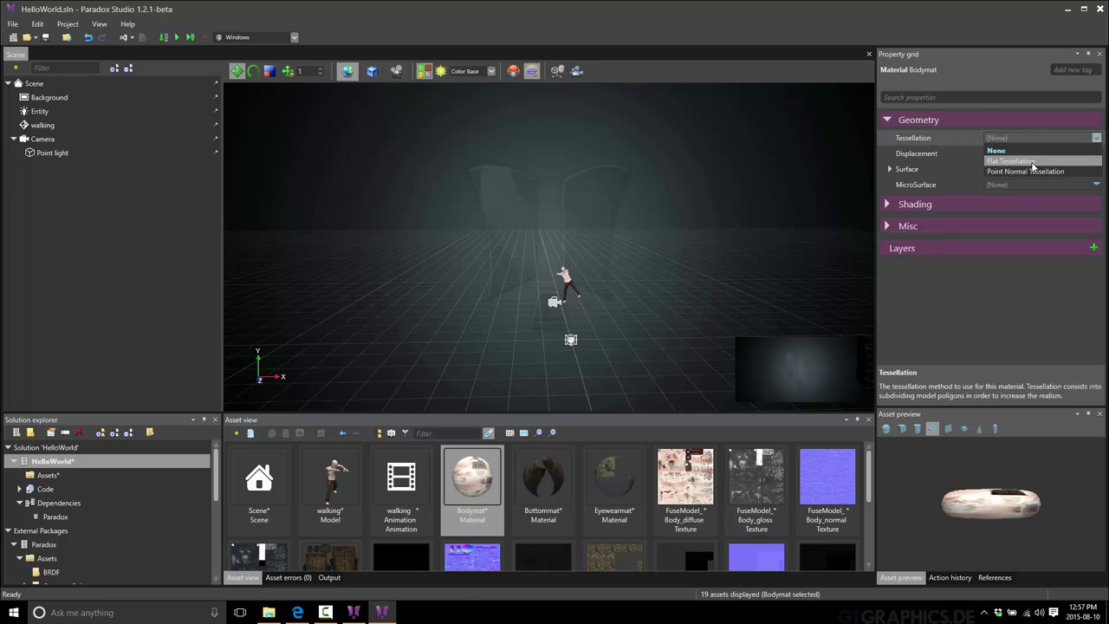
left_click(989, 200)
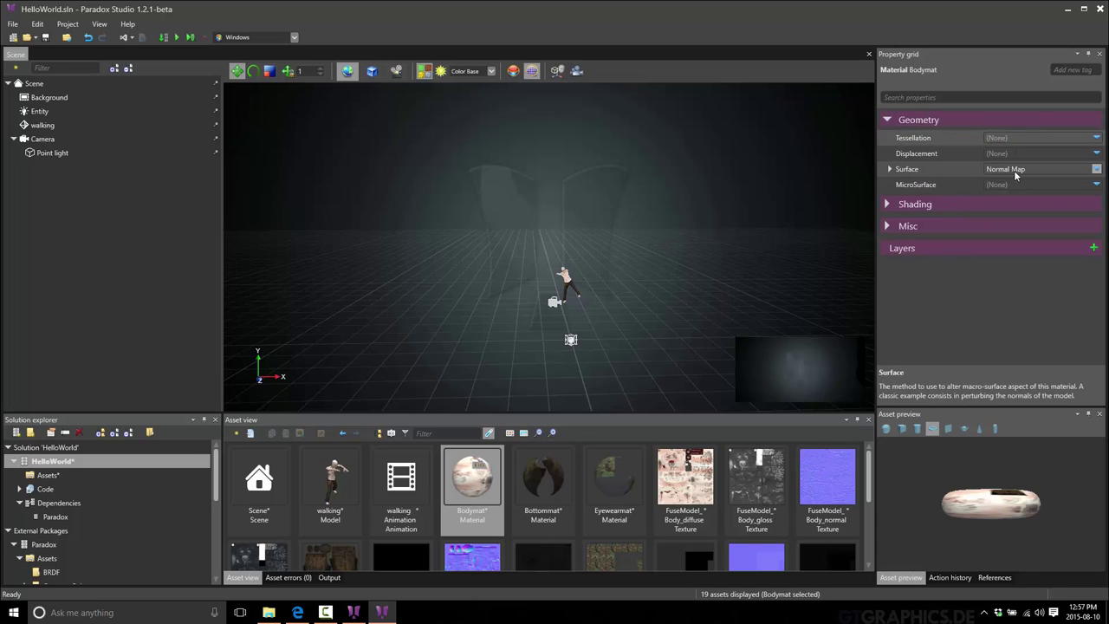
left_click(1014, 170)
left_click(999, 279)
left_click(1053, 171)
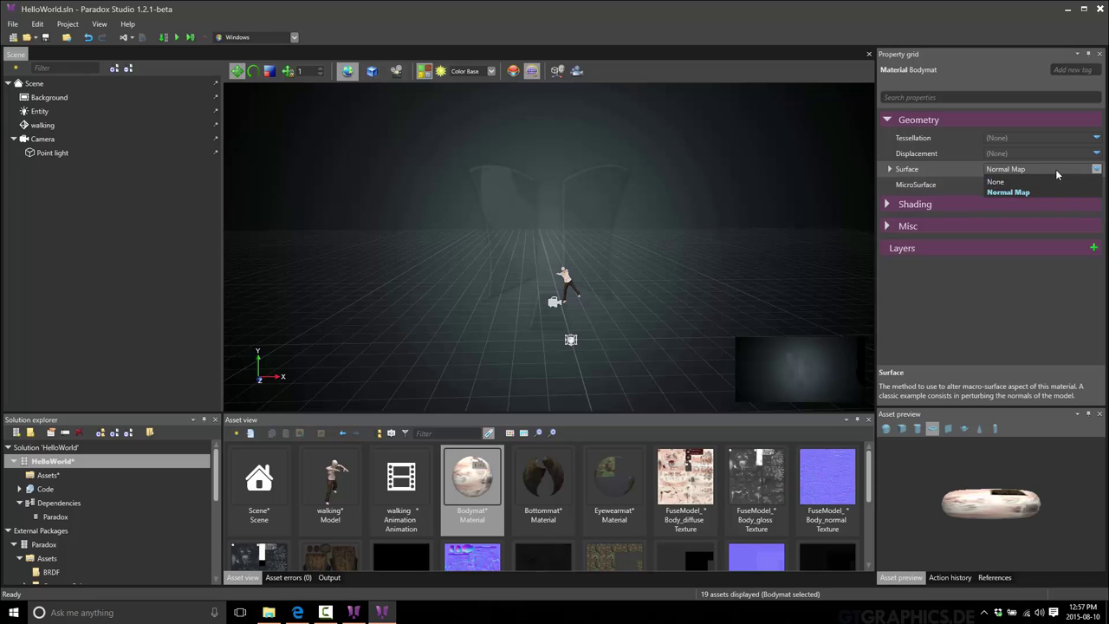
left_click(1018, 185)
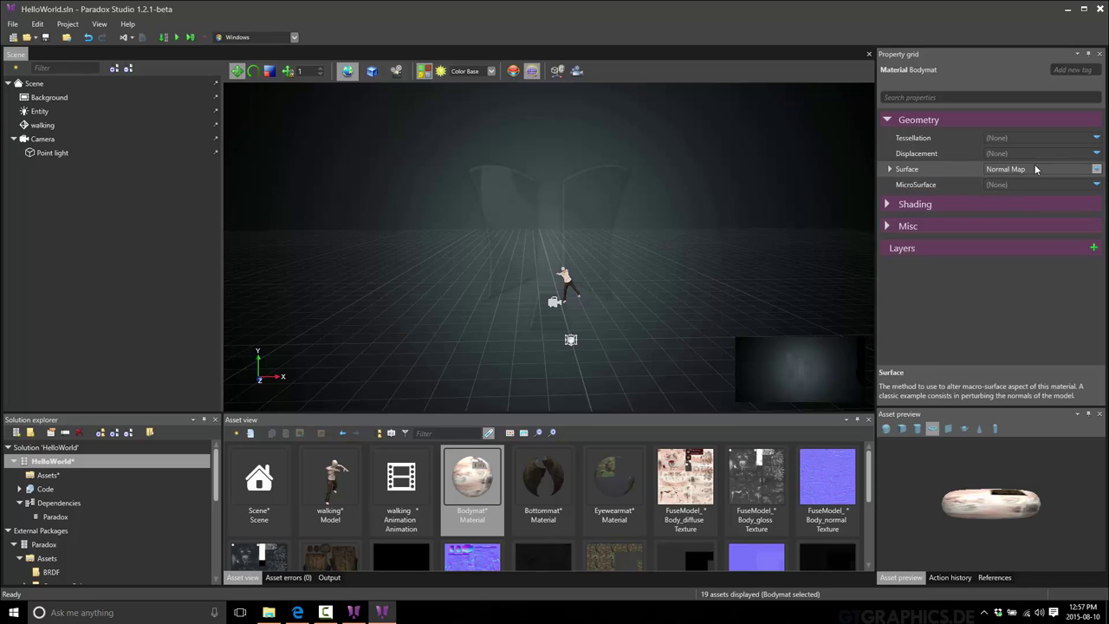
- Expand Bodymat's Shading group and scroll through its settings
left_click(888, 204)
scroll(962, 278, "down", 1)
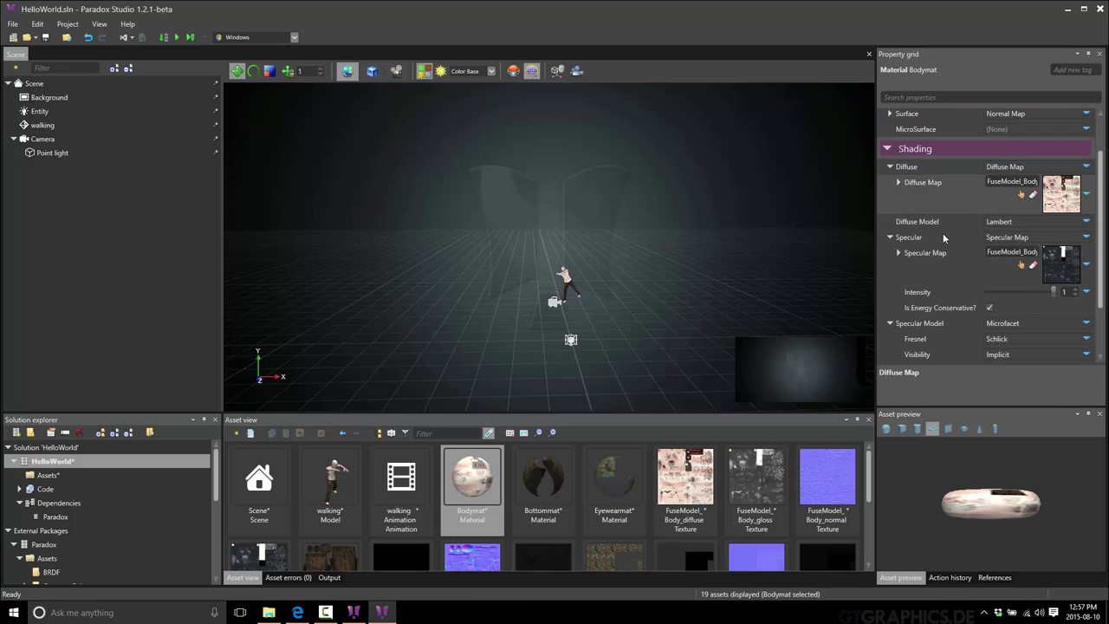
scroll(944, 299, "down", 1)
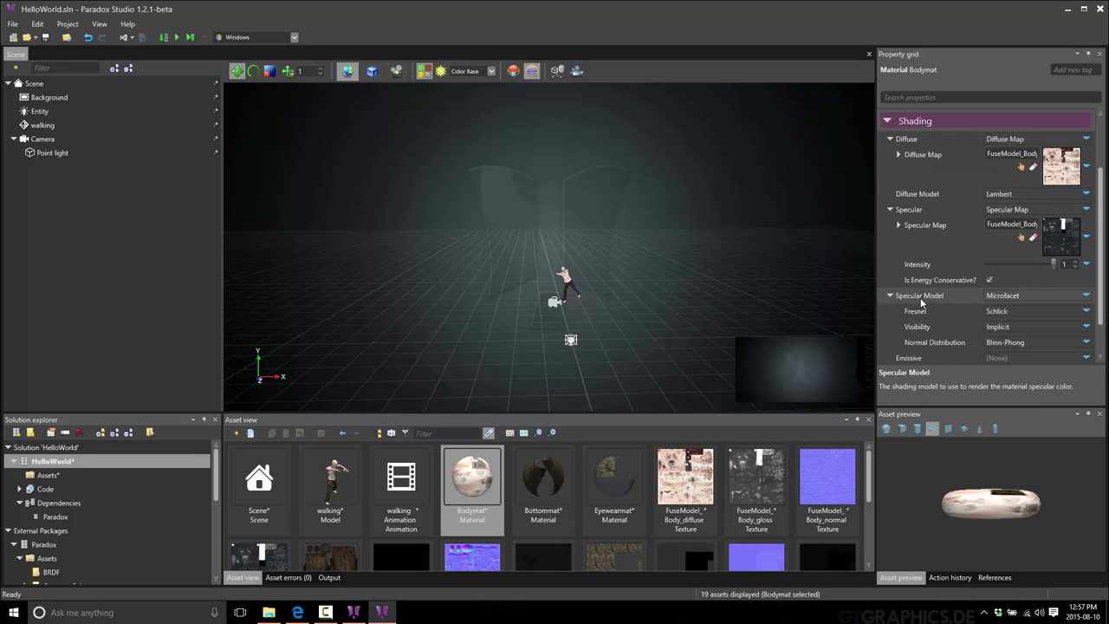
scroll(919, 300, "down", 3)
scroll(917, 296, "up", 3)
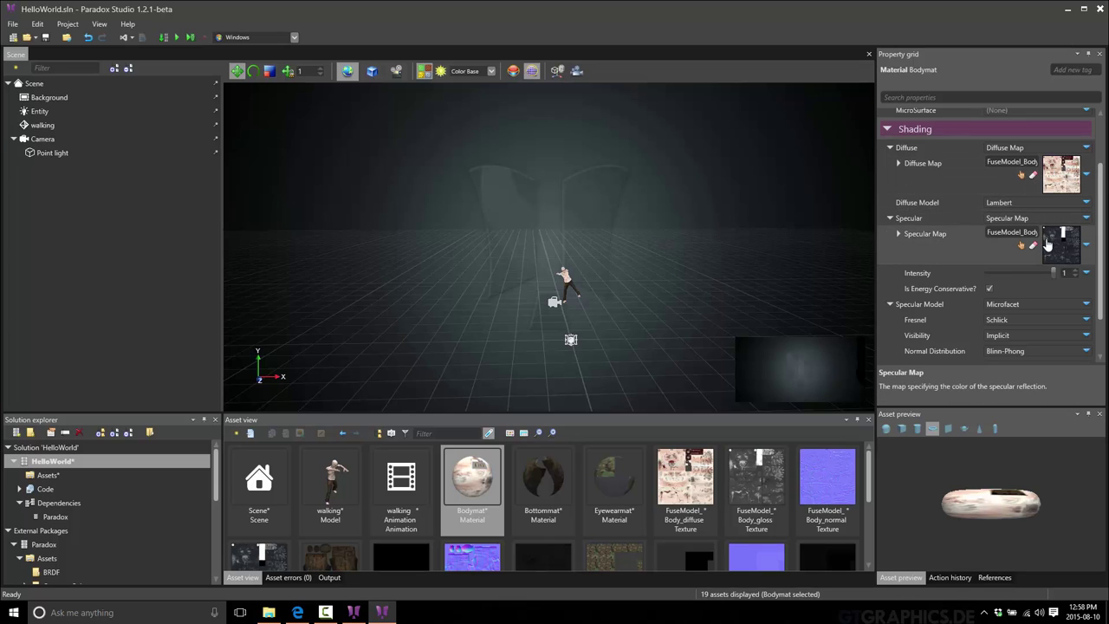
scroll(989, 274, "down", 2)
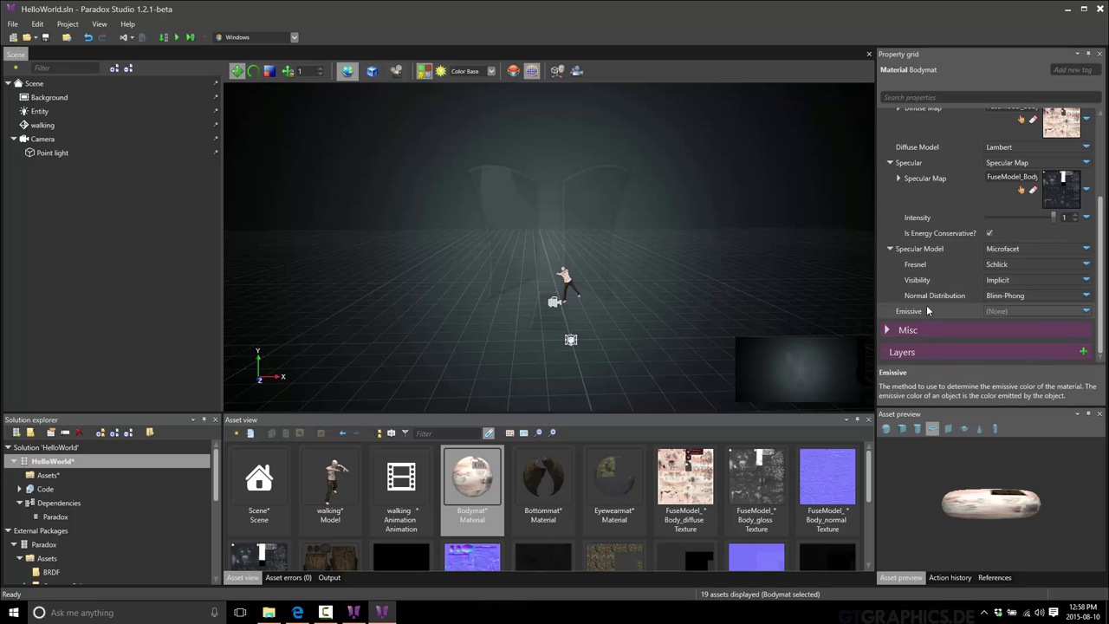
scroll(907, 265, "up", 5)
left_click(889, 204)
left_click(888, 120)
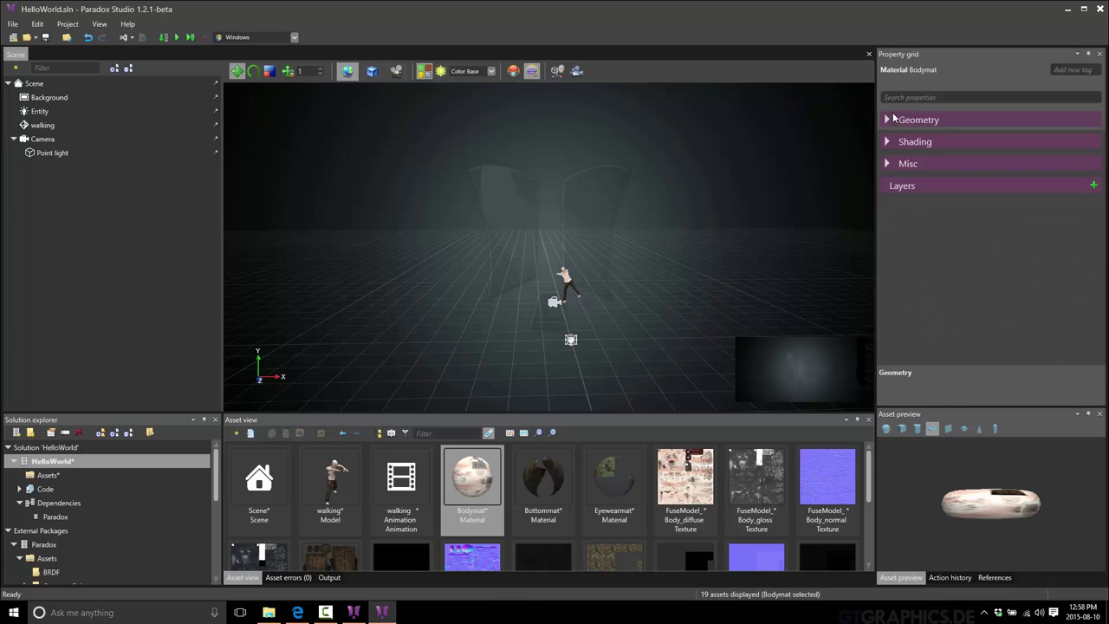
left_click(888, 164)
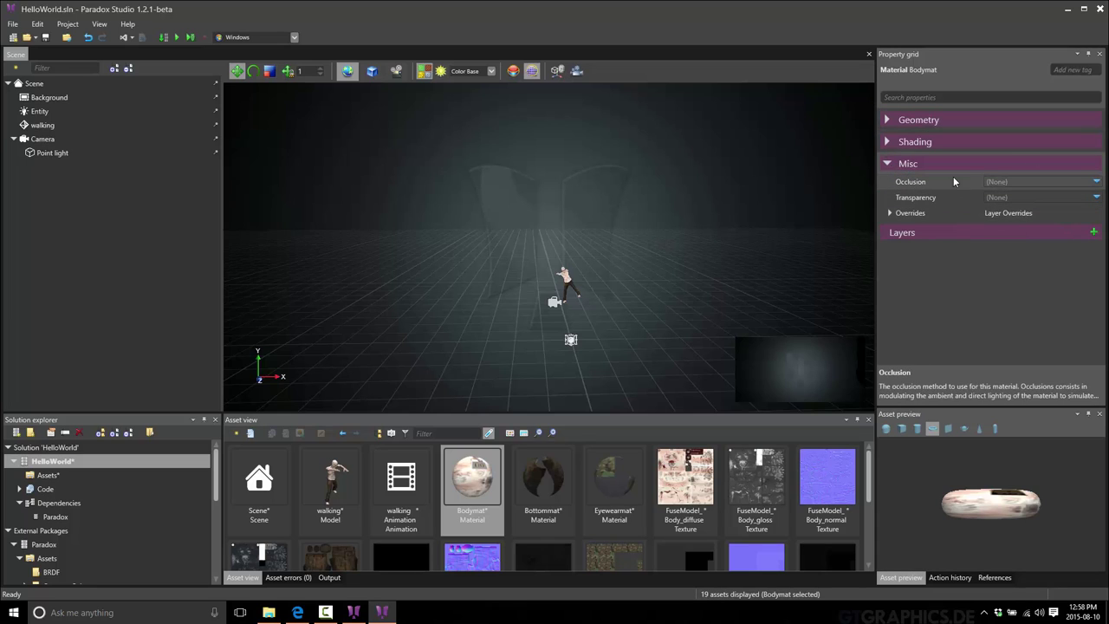
left_click(886, 165)
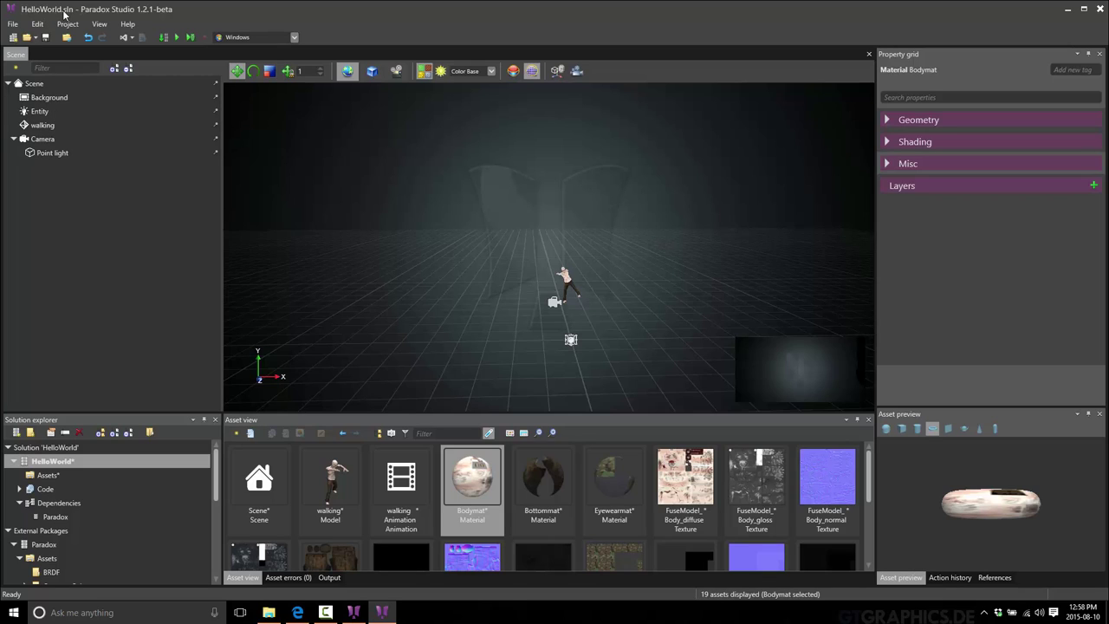
- Browse Documents > Paradox Projects > HelloWorld in File Explorer down to the RawAssets folder
left_click(269, 612)
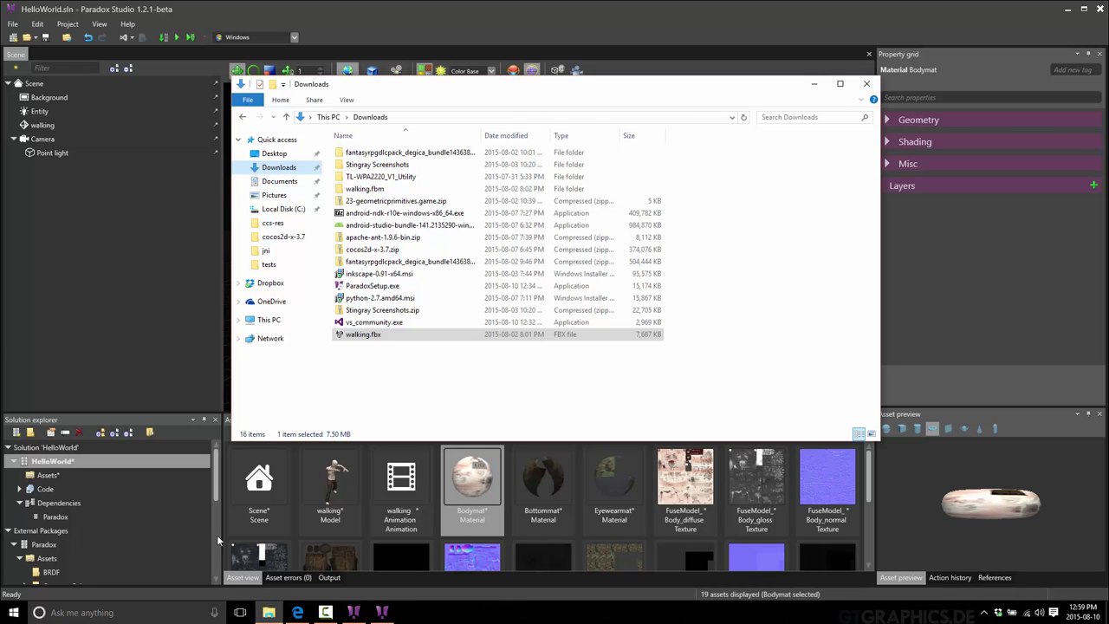
left_click(279, 181)
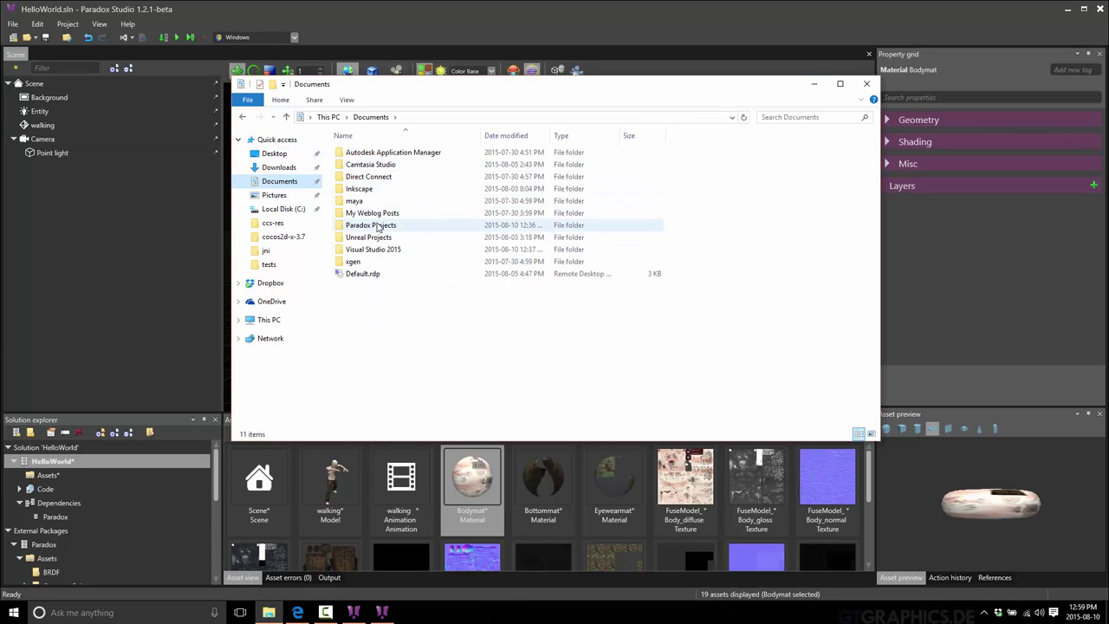
double_click(380, 225)
double_click(374, 176)
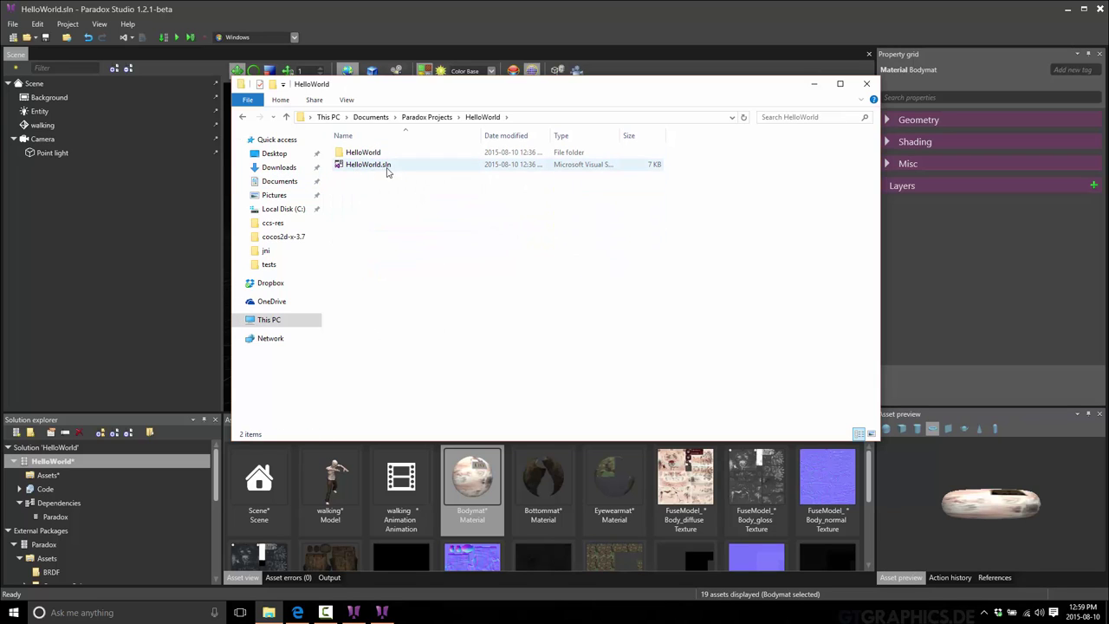
double_click(367, 153)
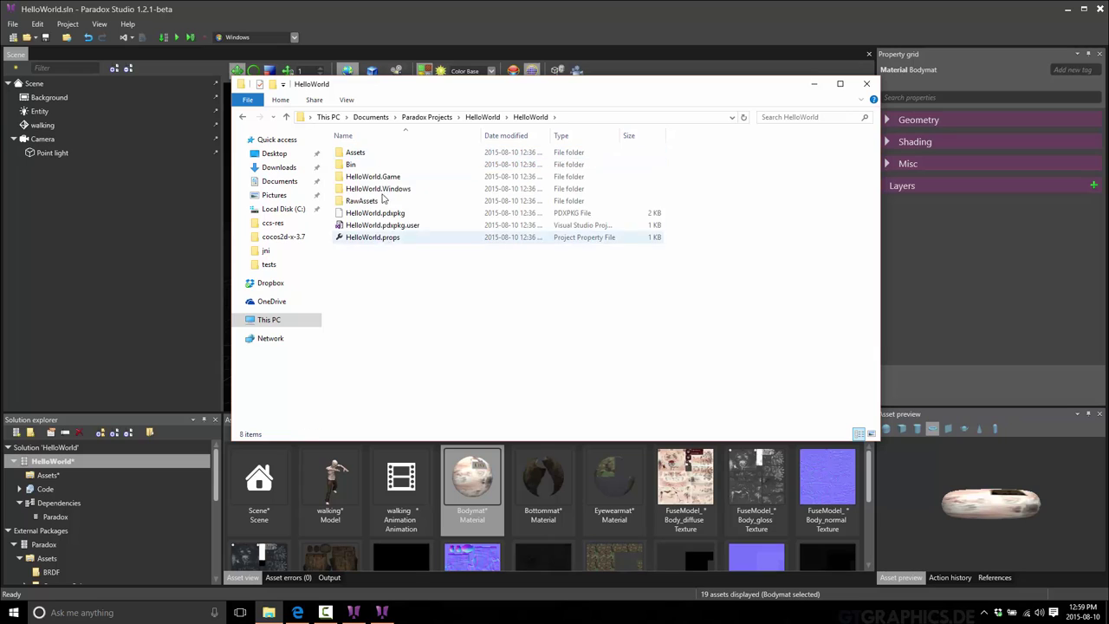
double_click(374, 201)
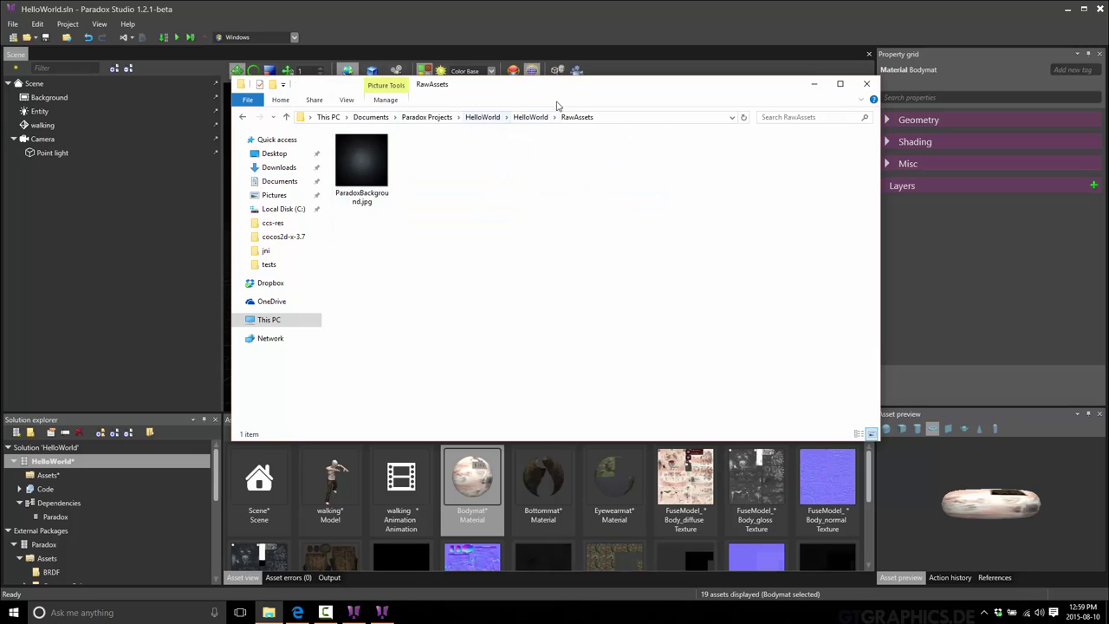
- Look into Bin, then open Assets\Shared and inspect ParadoxBackground.pdxtex and Scene.pdxscene
left_click(529, 118)
double_click(351, 164)
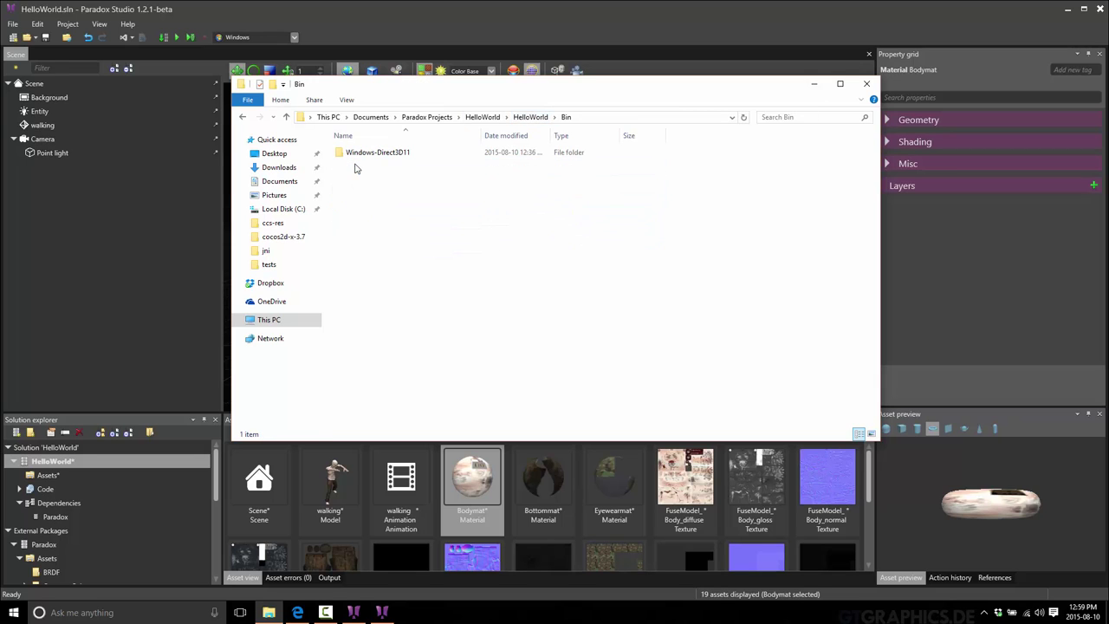
left_click(530, 117)
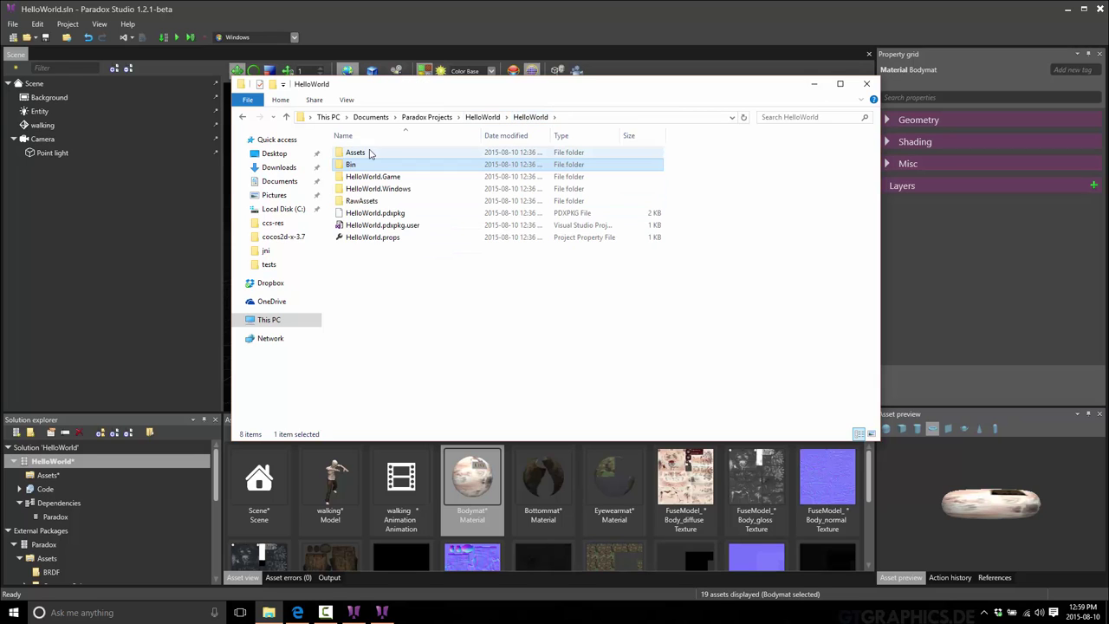
double_click(355, 154)
double_click(364, 154)
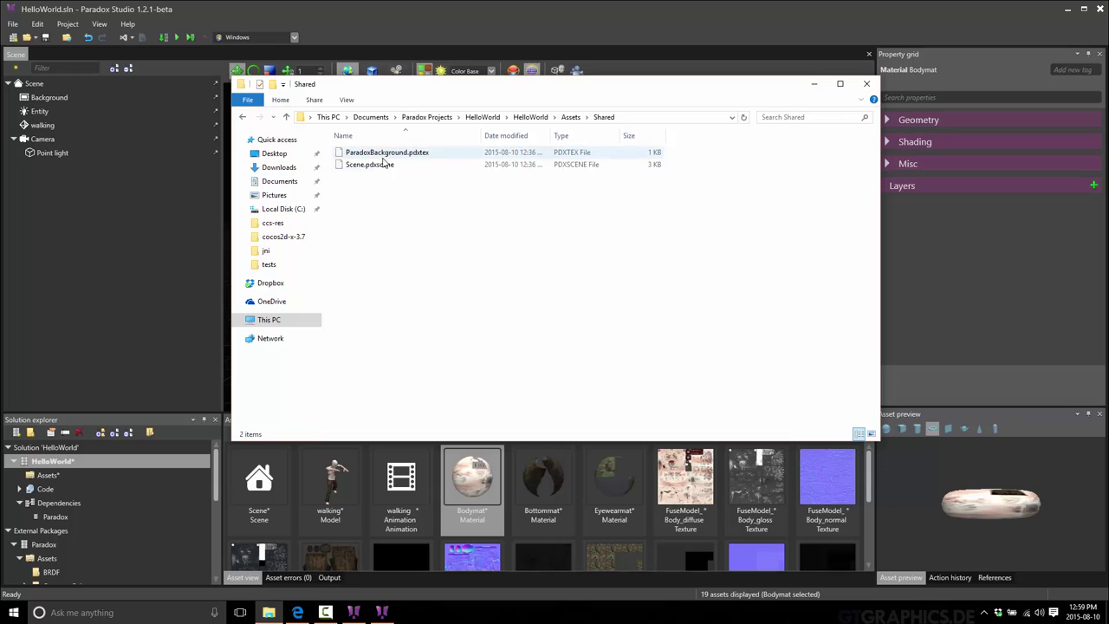
left_click(381, 154)
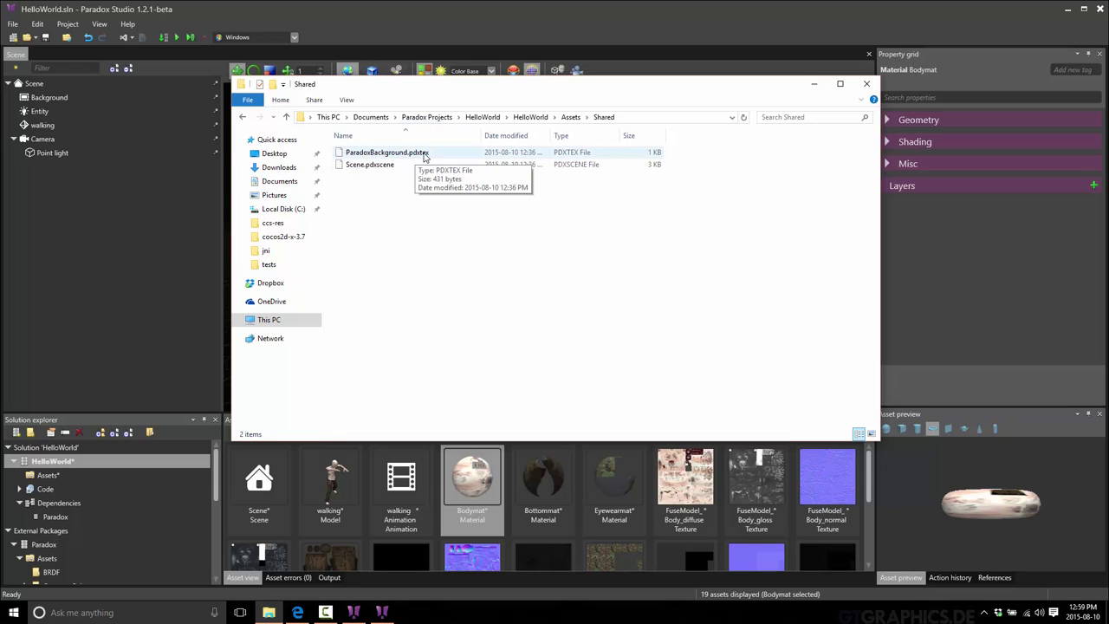
left_click(374, 166)
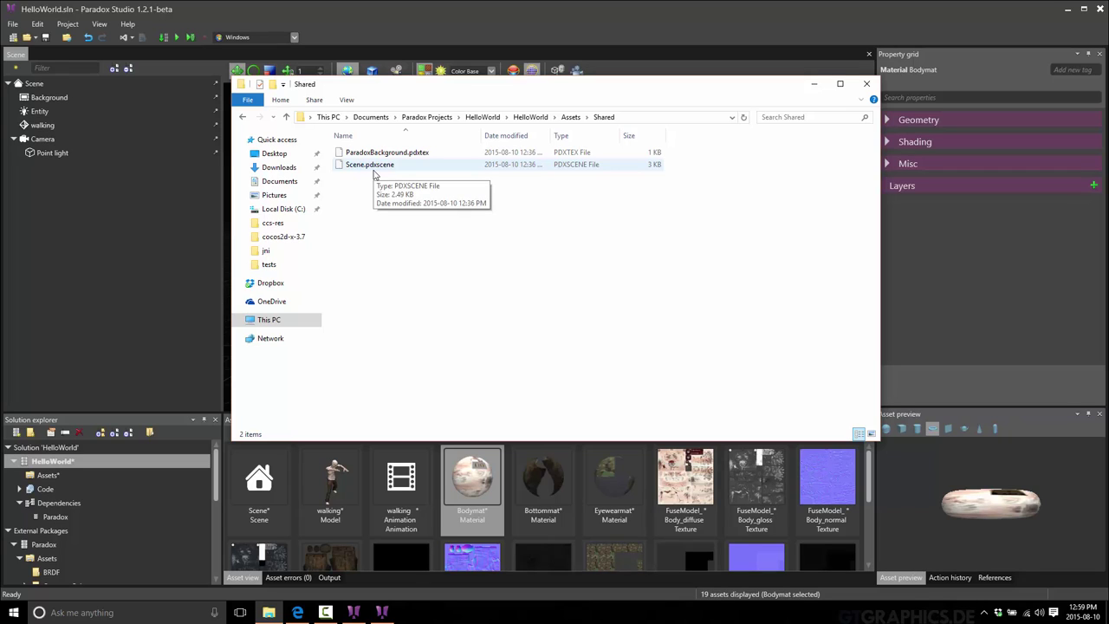
left_click(413, 156)
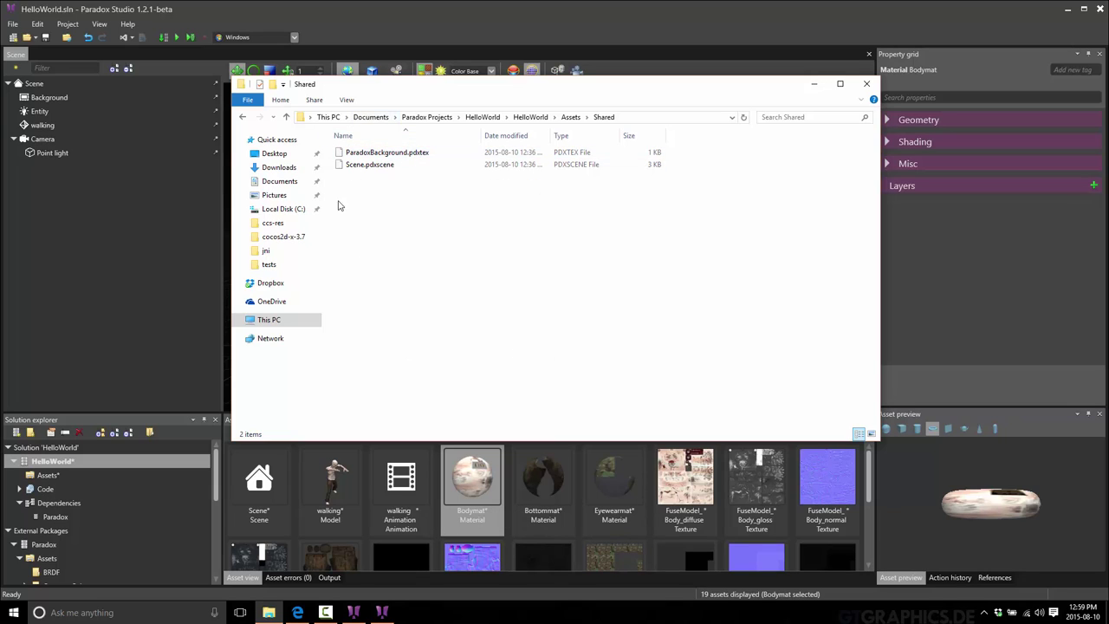
- Go back up to HelloWorld and reopen the Assets\Shared folder
left_click(530, 117)
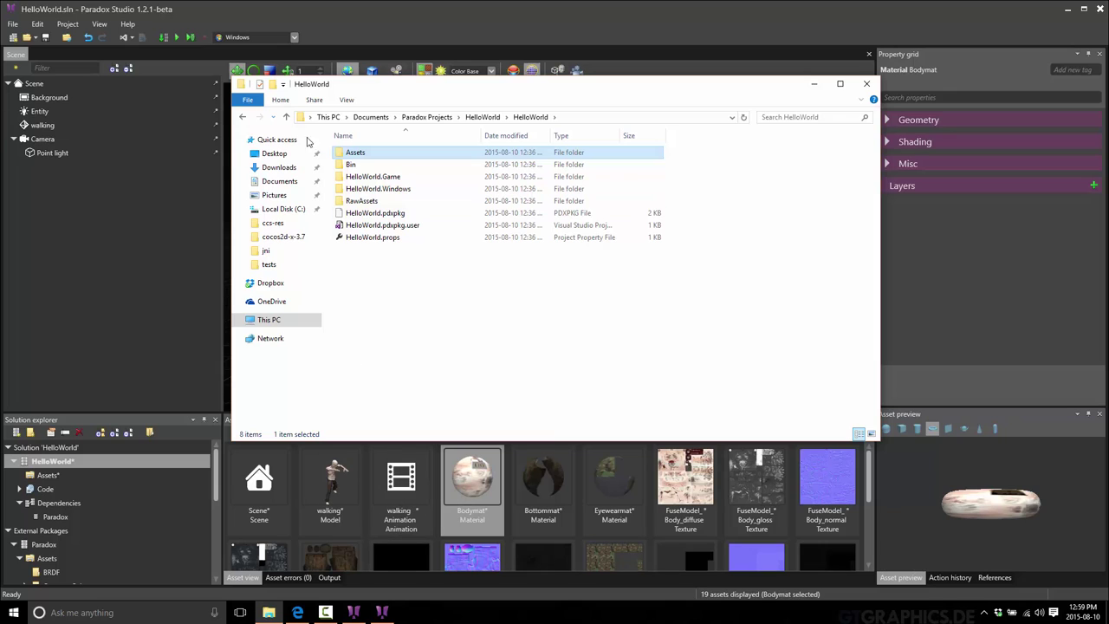
double_click(350, 156)
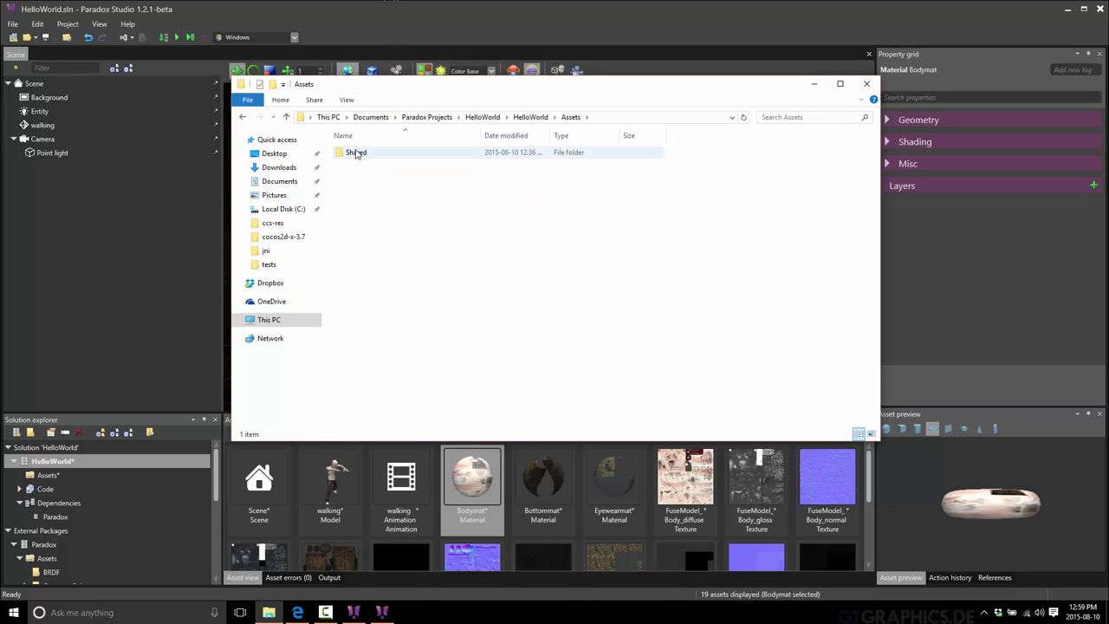
left_click(354, 156)
double_click(355, 156)
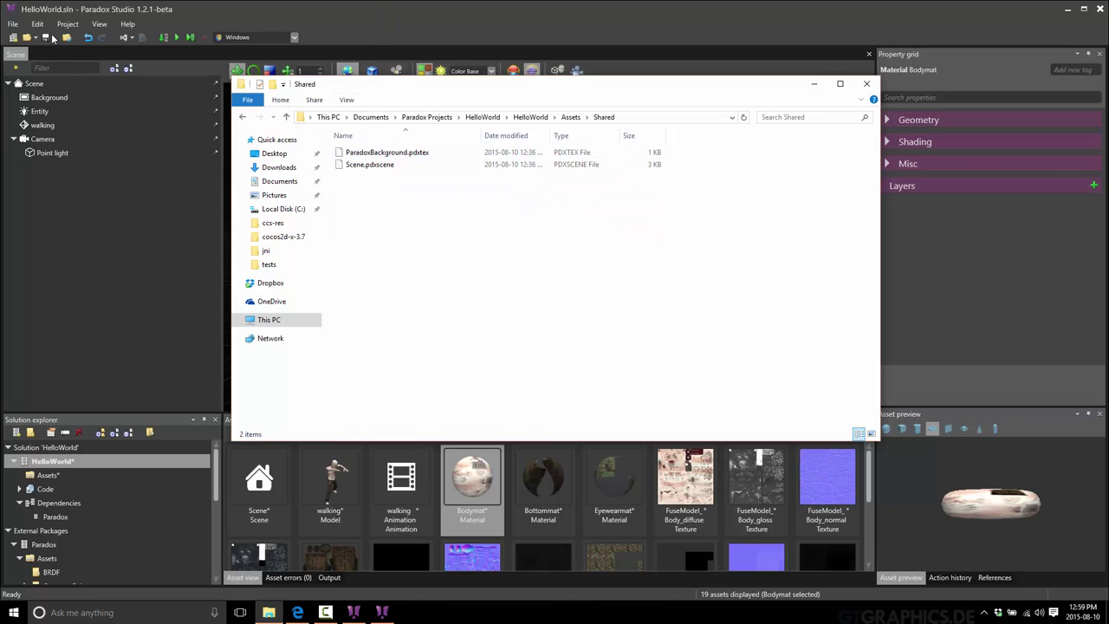
- Save all project changes in Paradox Studio and return to the Shared folder's 19 files
left_click(46, 37)
left_click(46, 37)
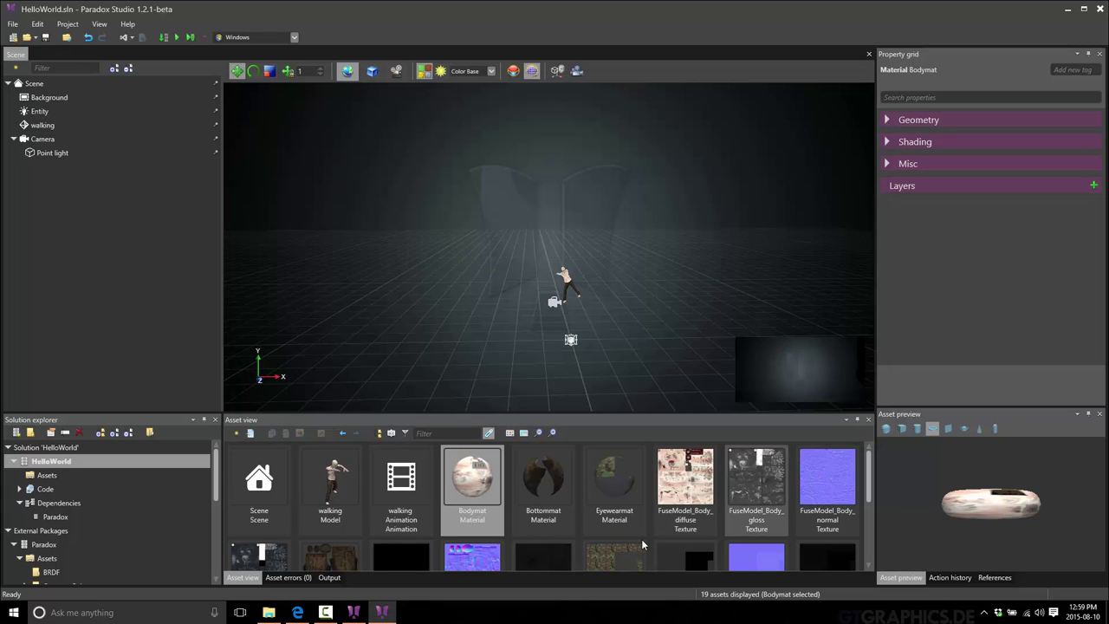
left_click(269, 612)
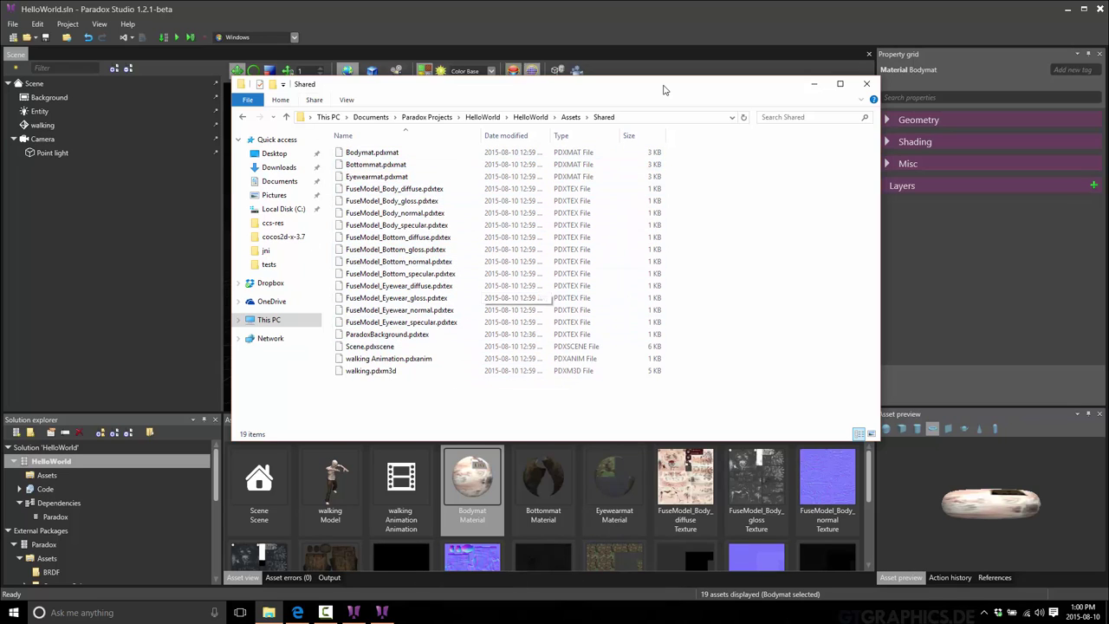
- Drag HelloWorld.pdxpkg from the HelloWorld folder into the editor, then switch back to Paradox Studio
left_click(523, 119)
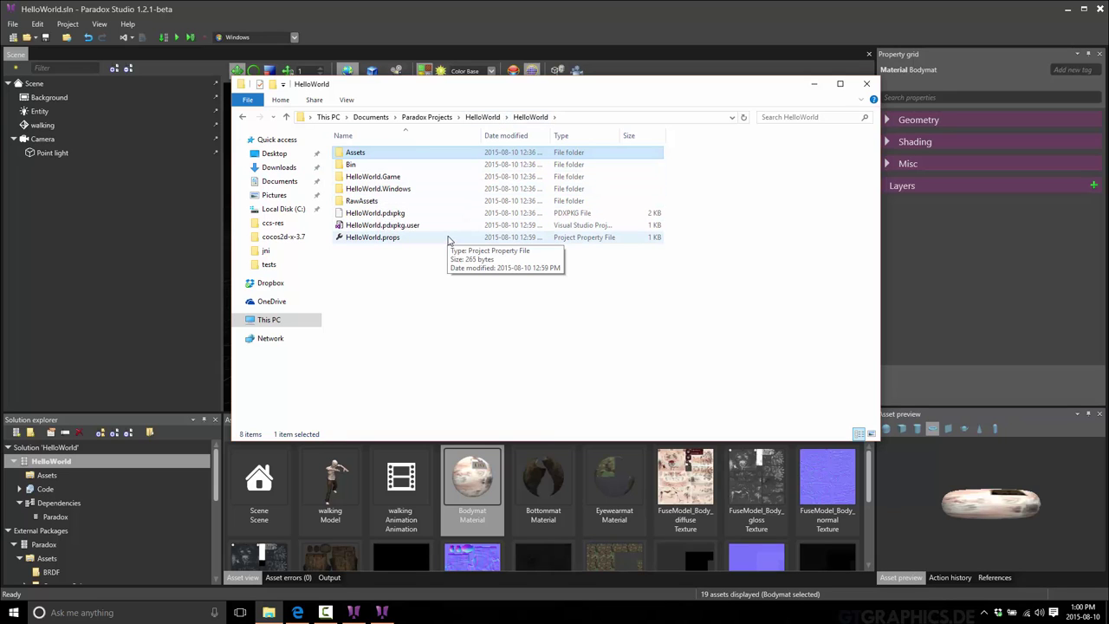
left_click(382, 216)
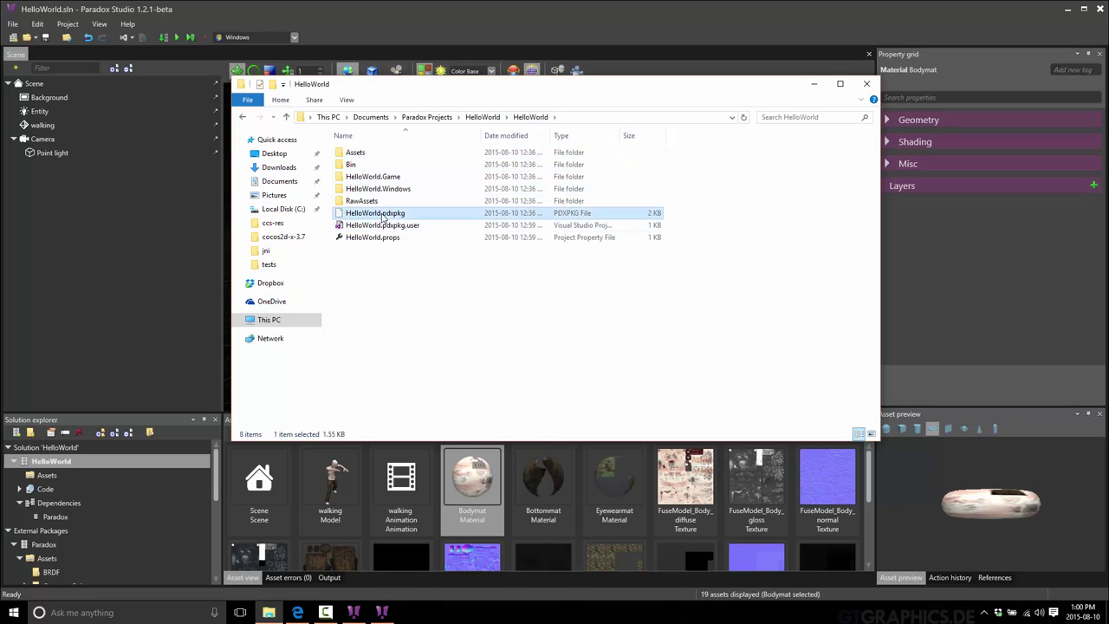
left_click_drag(382, 216, 510, 511)
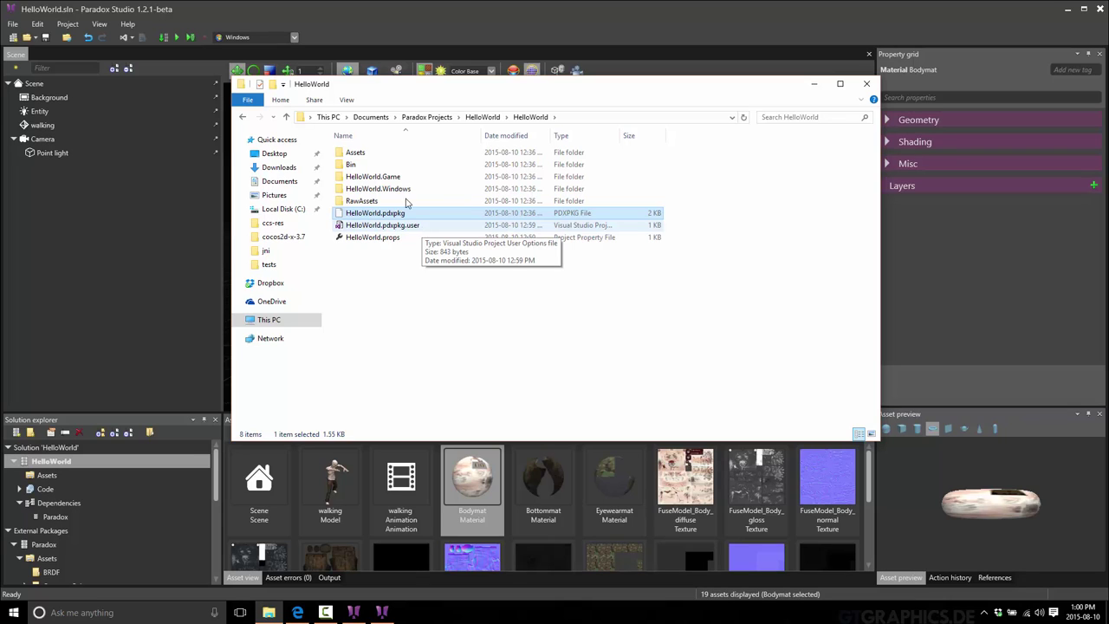
left_click(449, 54)
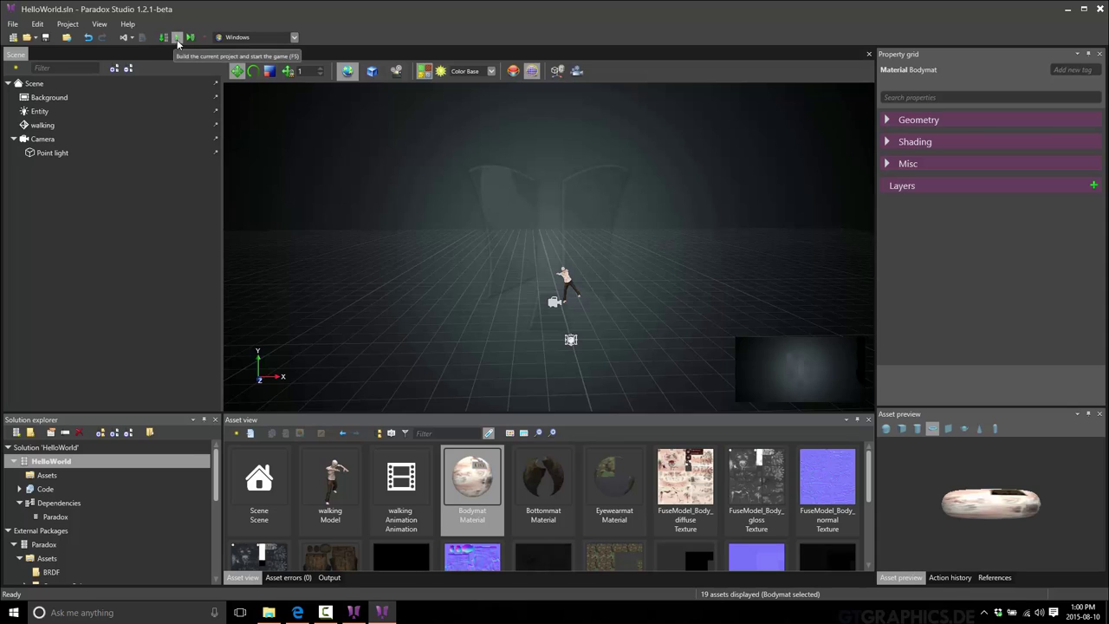
- Build the HelloWorld project and close the 'Script source files modified' notice
left_click(164, 41)
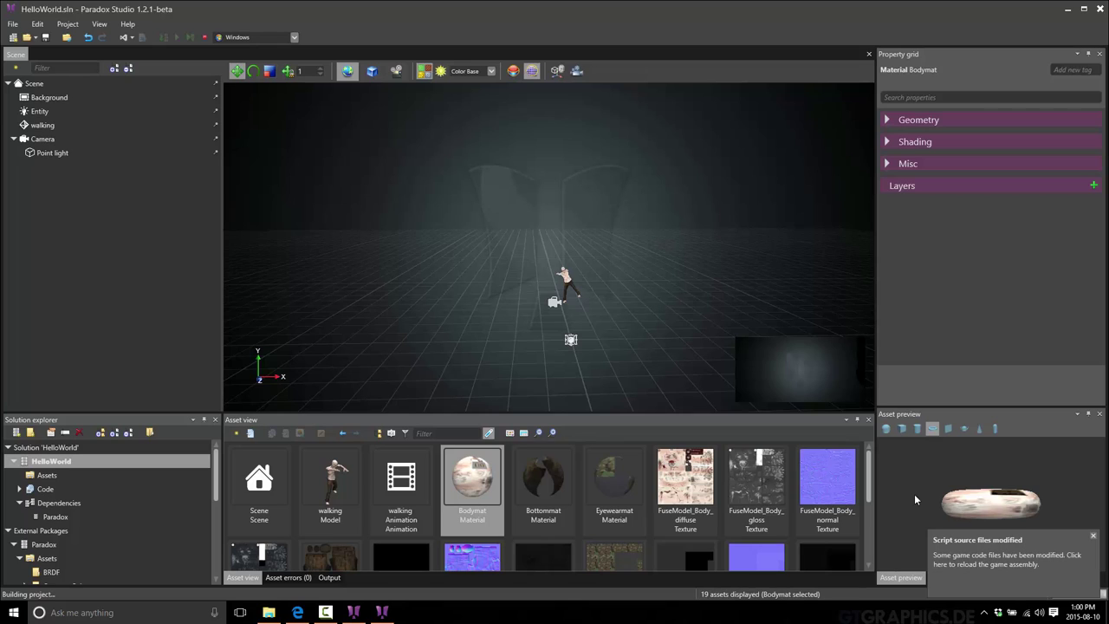
left_click(1092, 538)
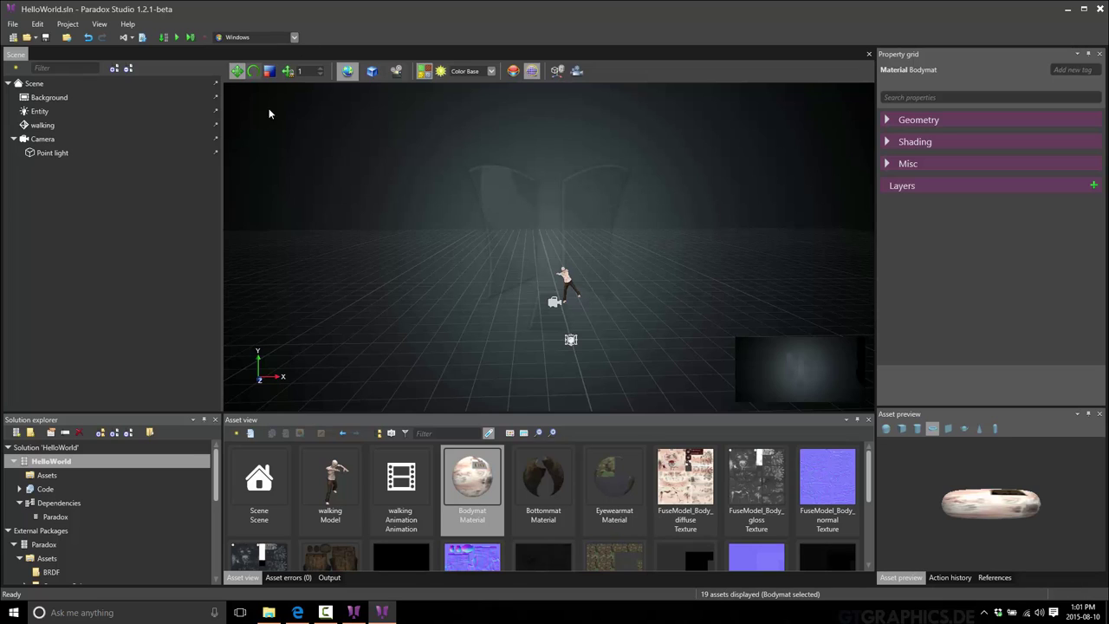
- Run HelloWorld in live-scripting mode, close it, relaunch with F5 and close it again
left_click(190, 38)
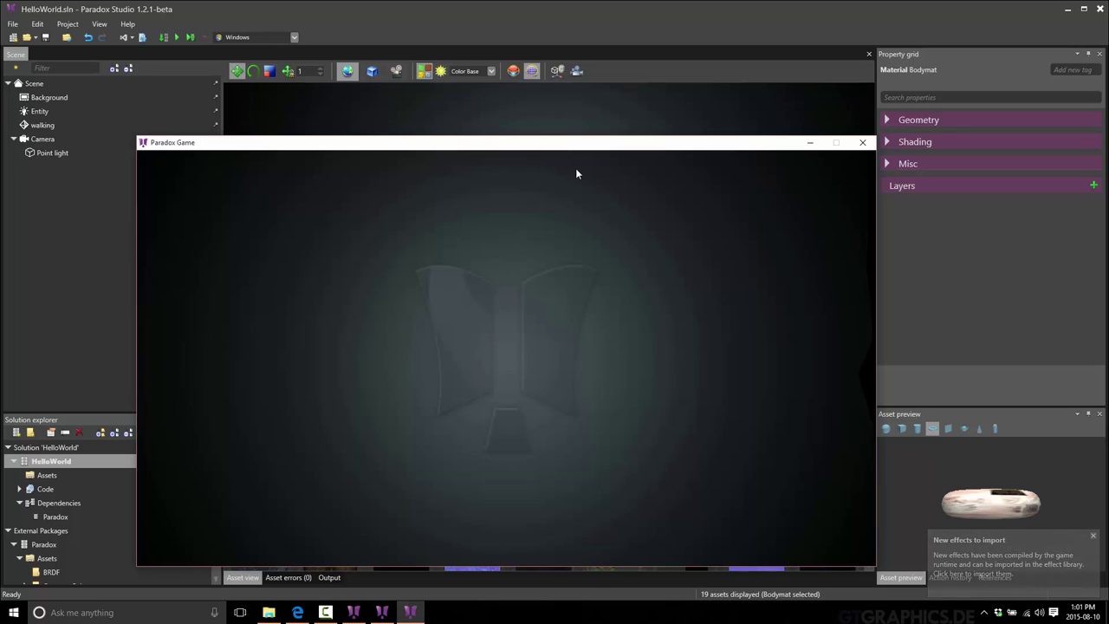
left_click_drag(589, 142, 478, 102)
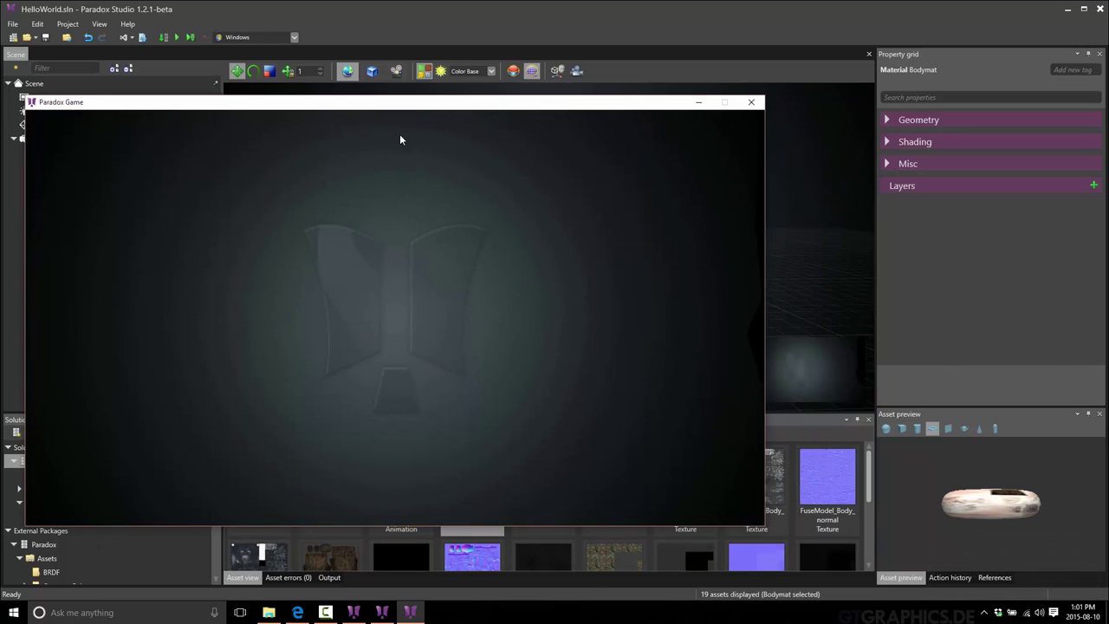
left_click(751, 101)
key("F5")
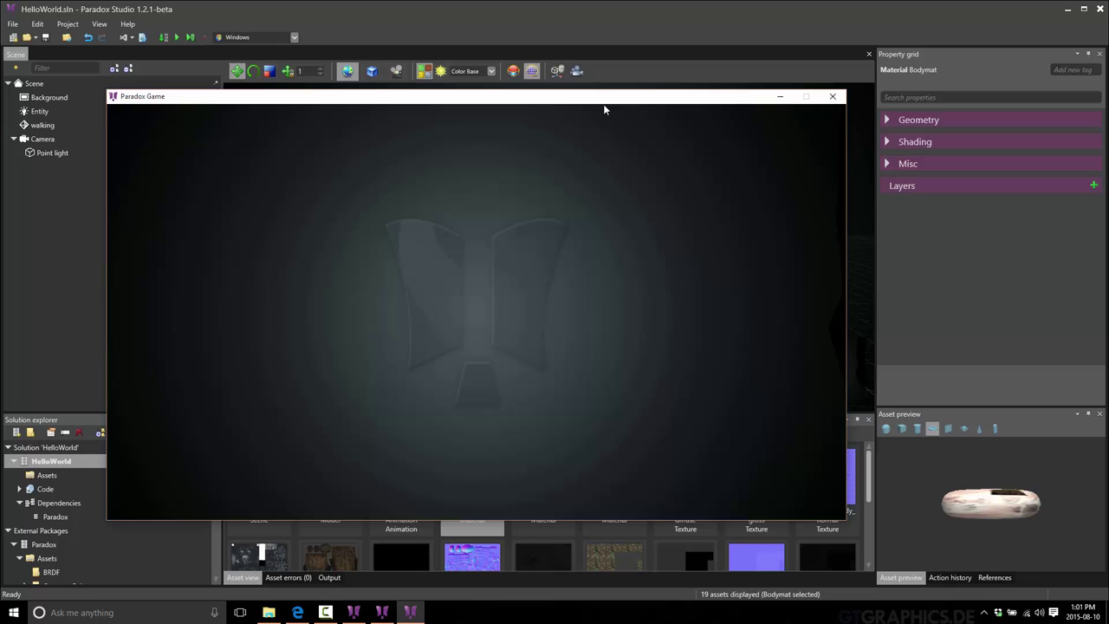
left_click(833, 97)
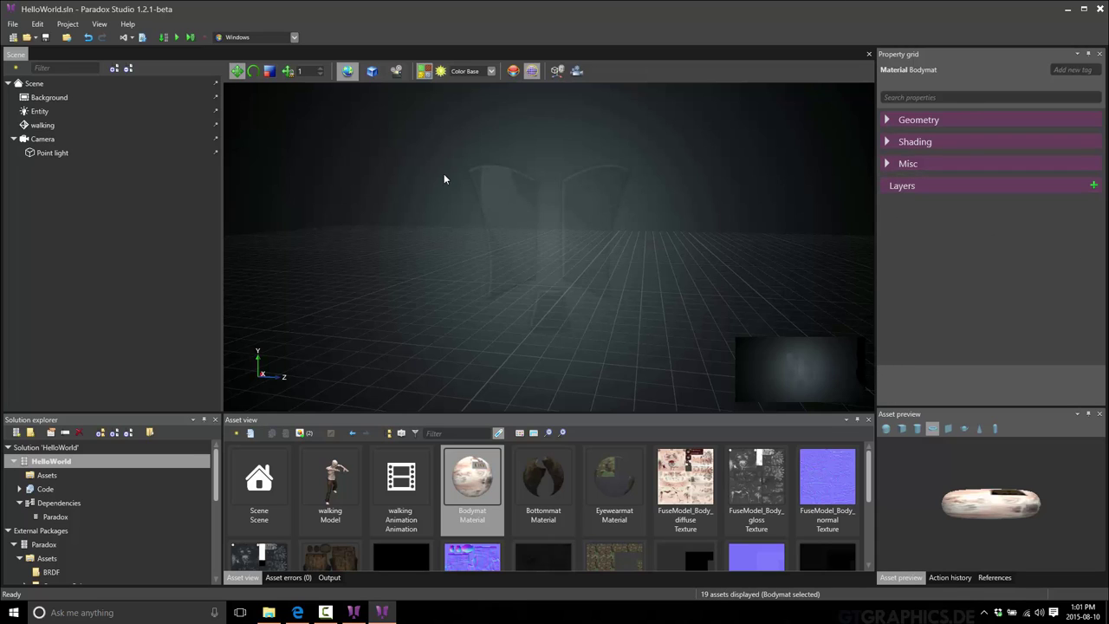
- View the Background entity's ParadoxBackground texture in the Asset Picker, then cancel without changes
left_click(41, 97)
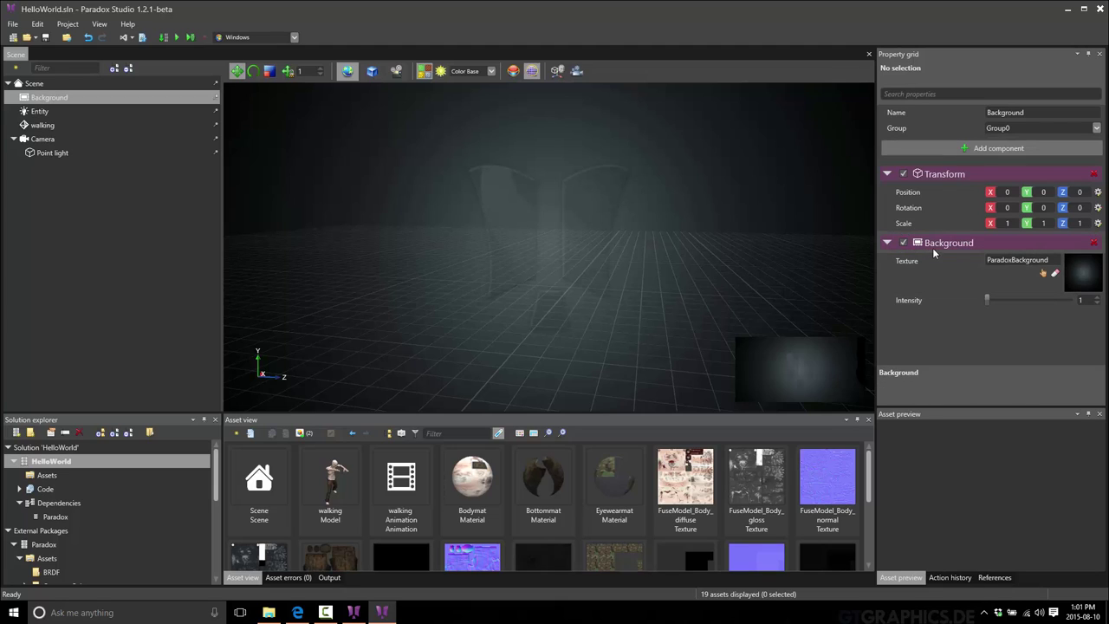
left_click(1040, 264)
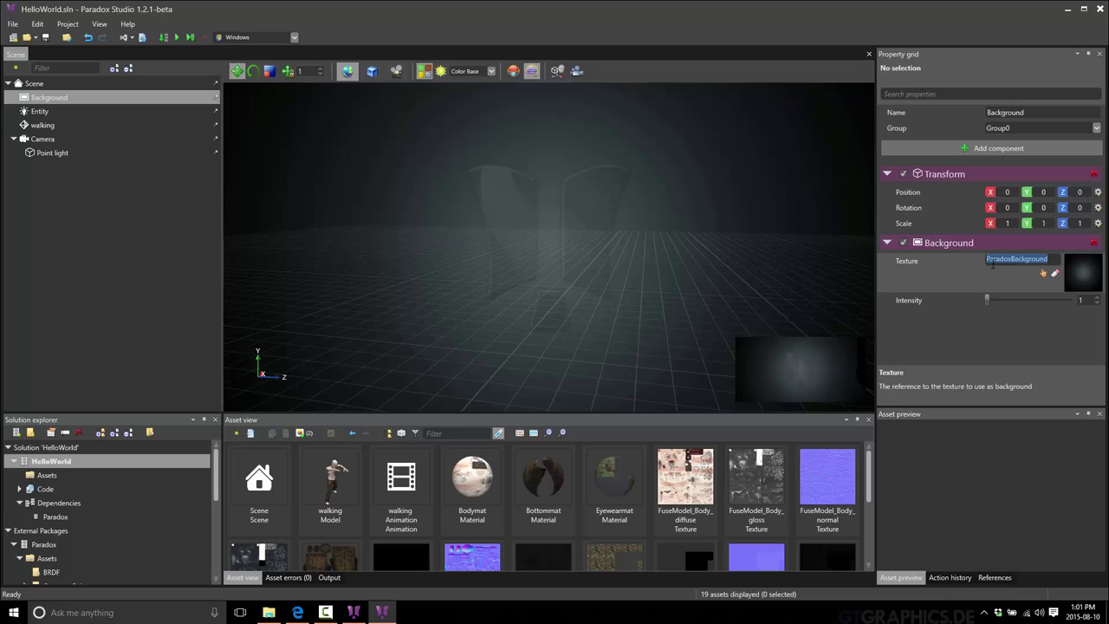
left_click(1044, 273)
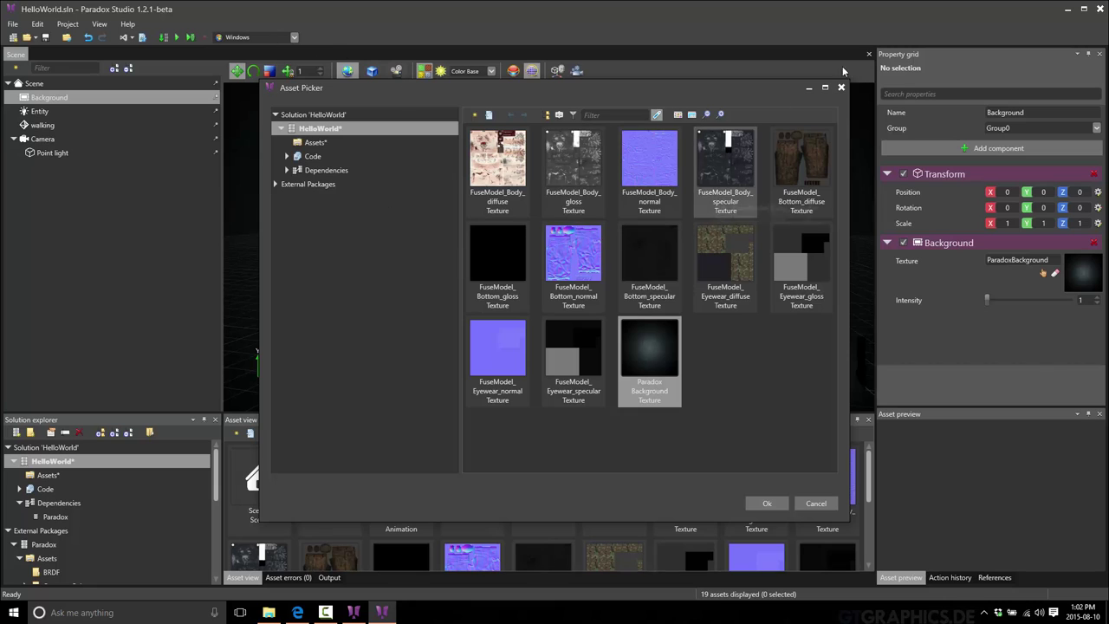
left_click(841, 87)
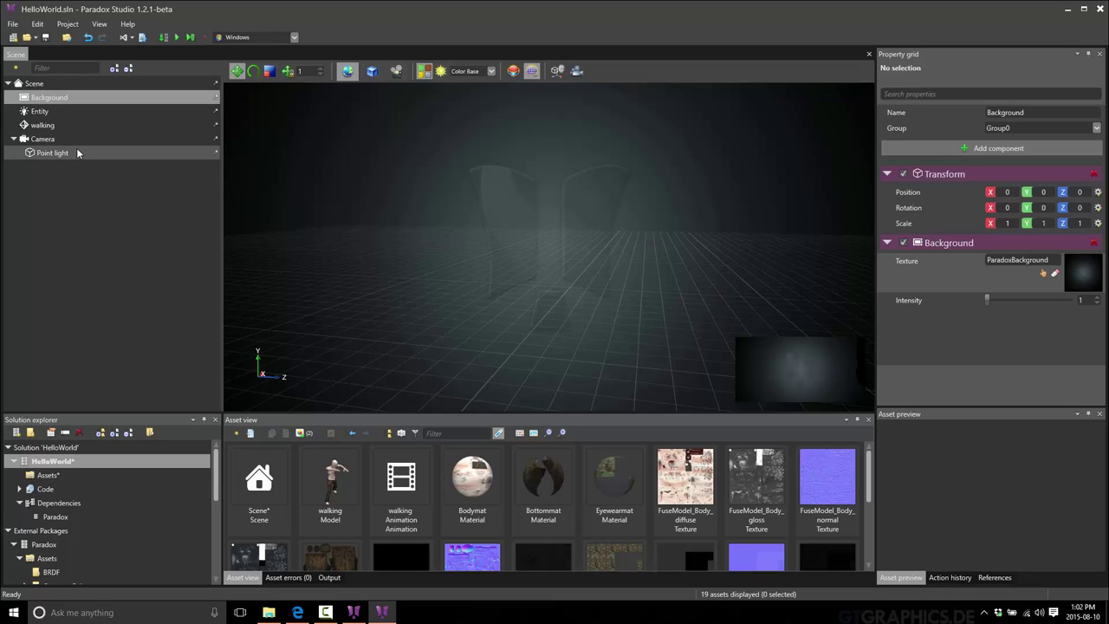
- Select Entity to see its Point light, then show the add list's Light entity types
left_click(40, 111)
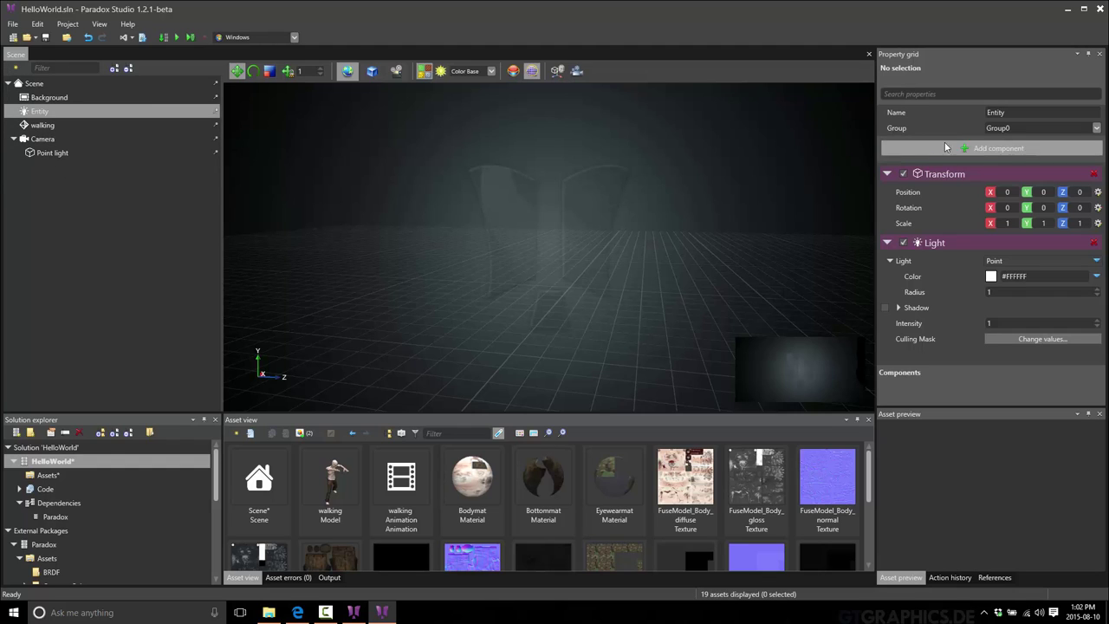
left_click(15, 68)
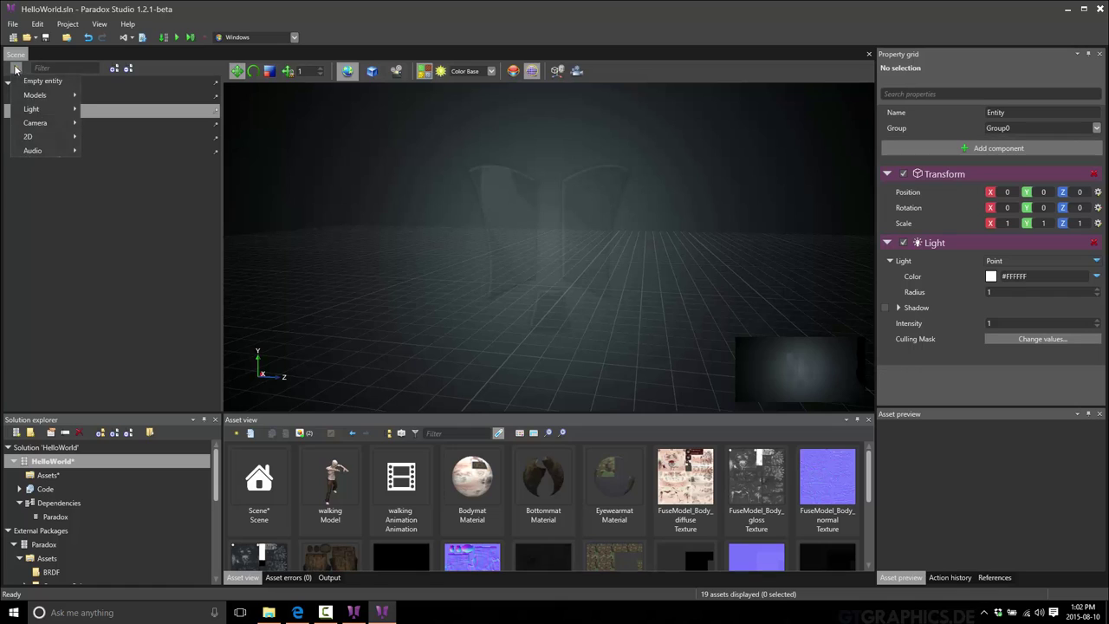
mouse_move(52, 108)
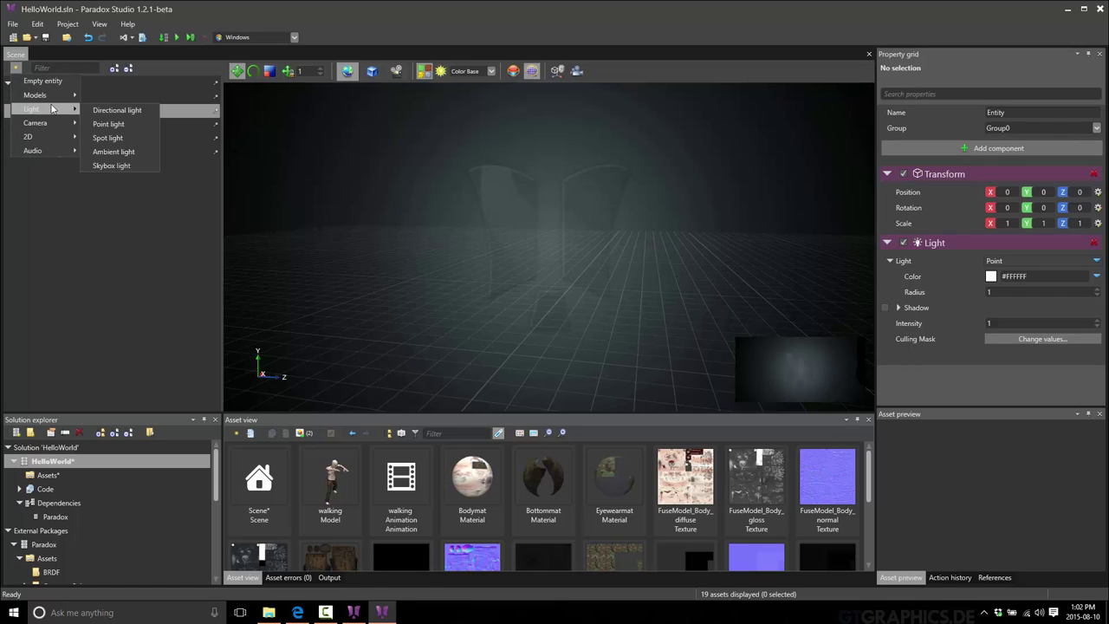